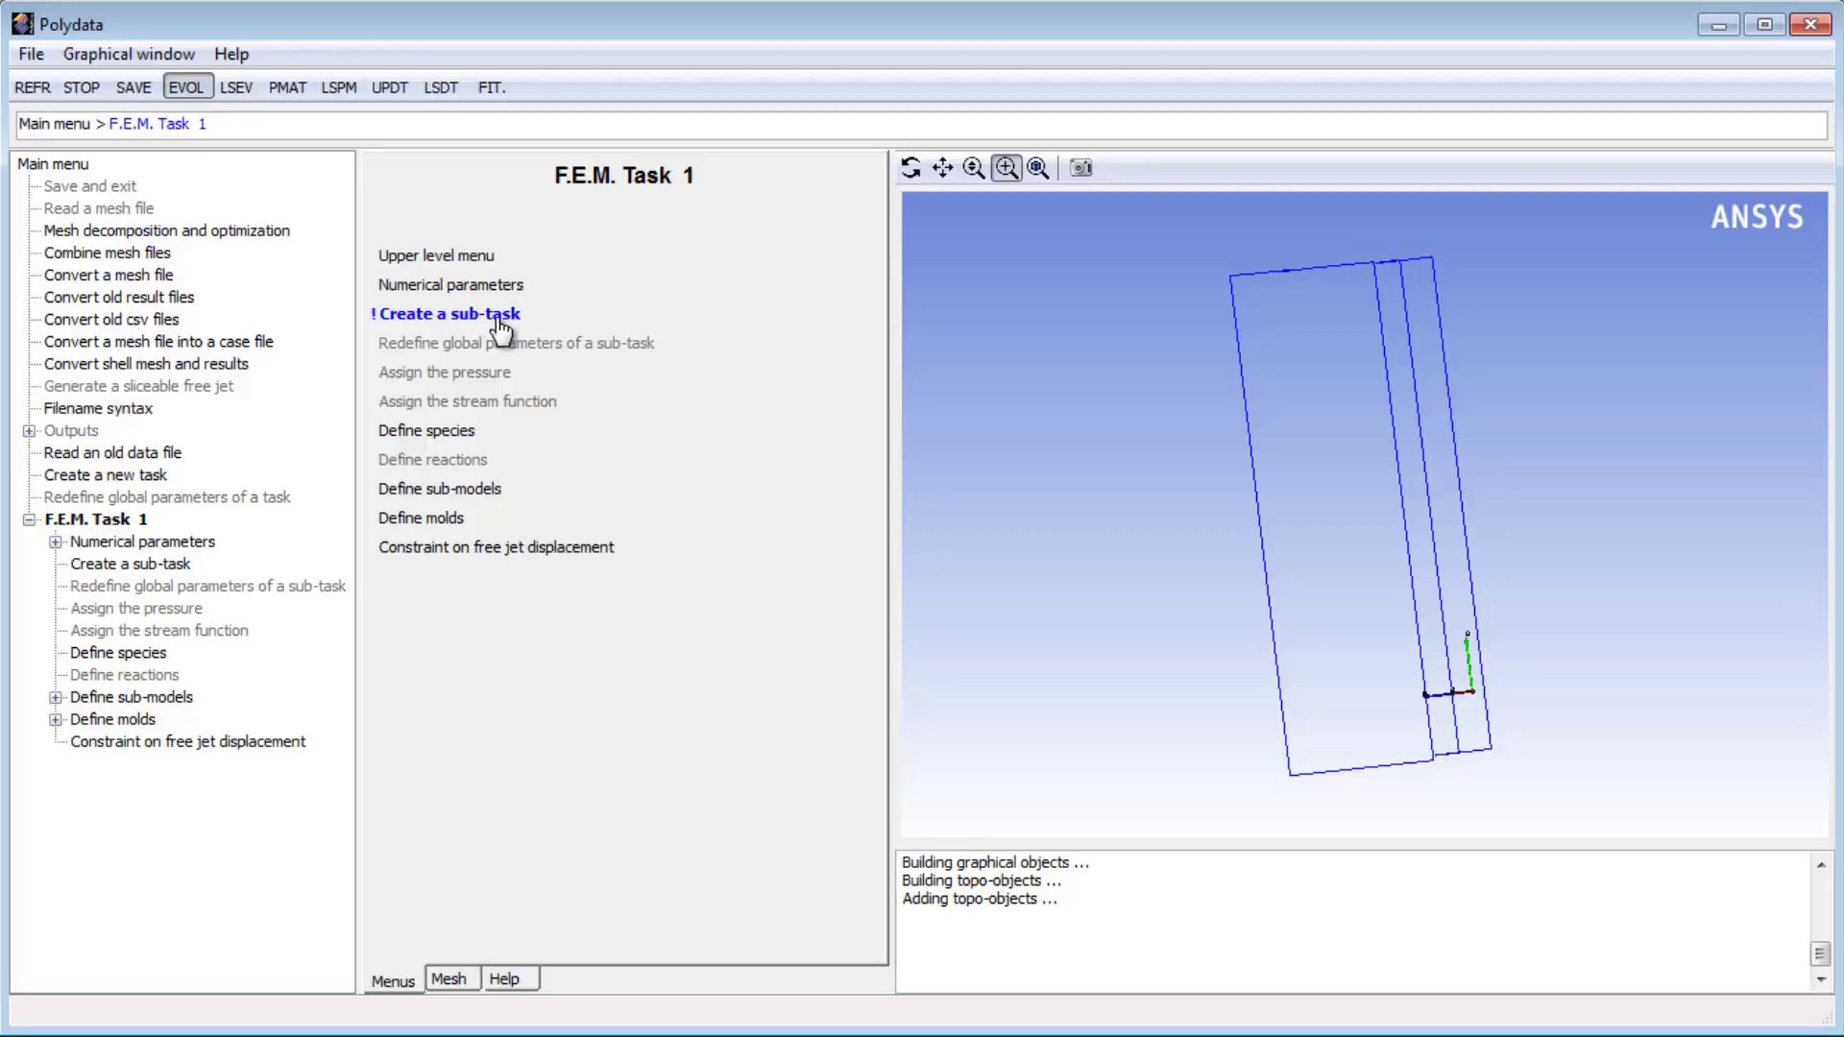
Create a Gen. Newtonian isothermal shell-model sub-task, keeping the default title.
{"action": "left_click", "coordinate": [499, 317]}
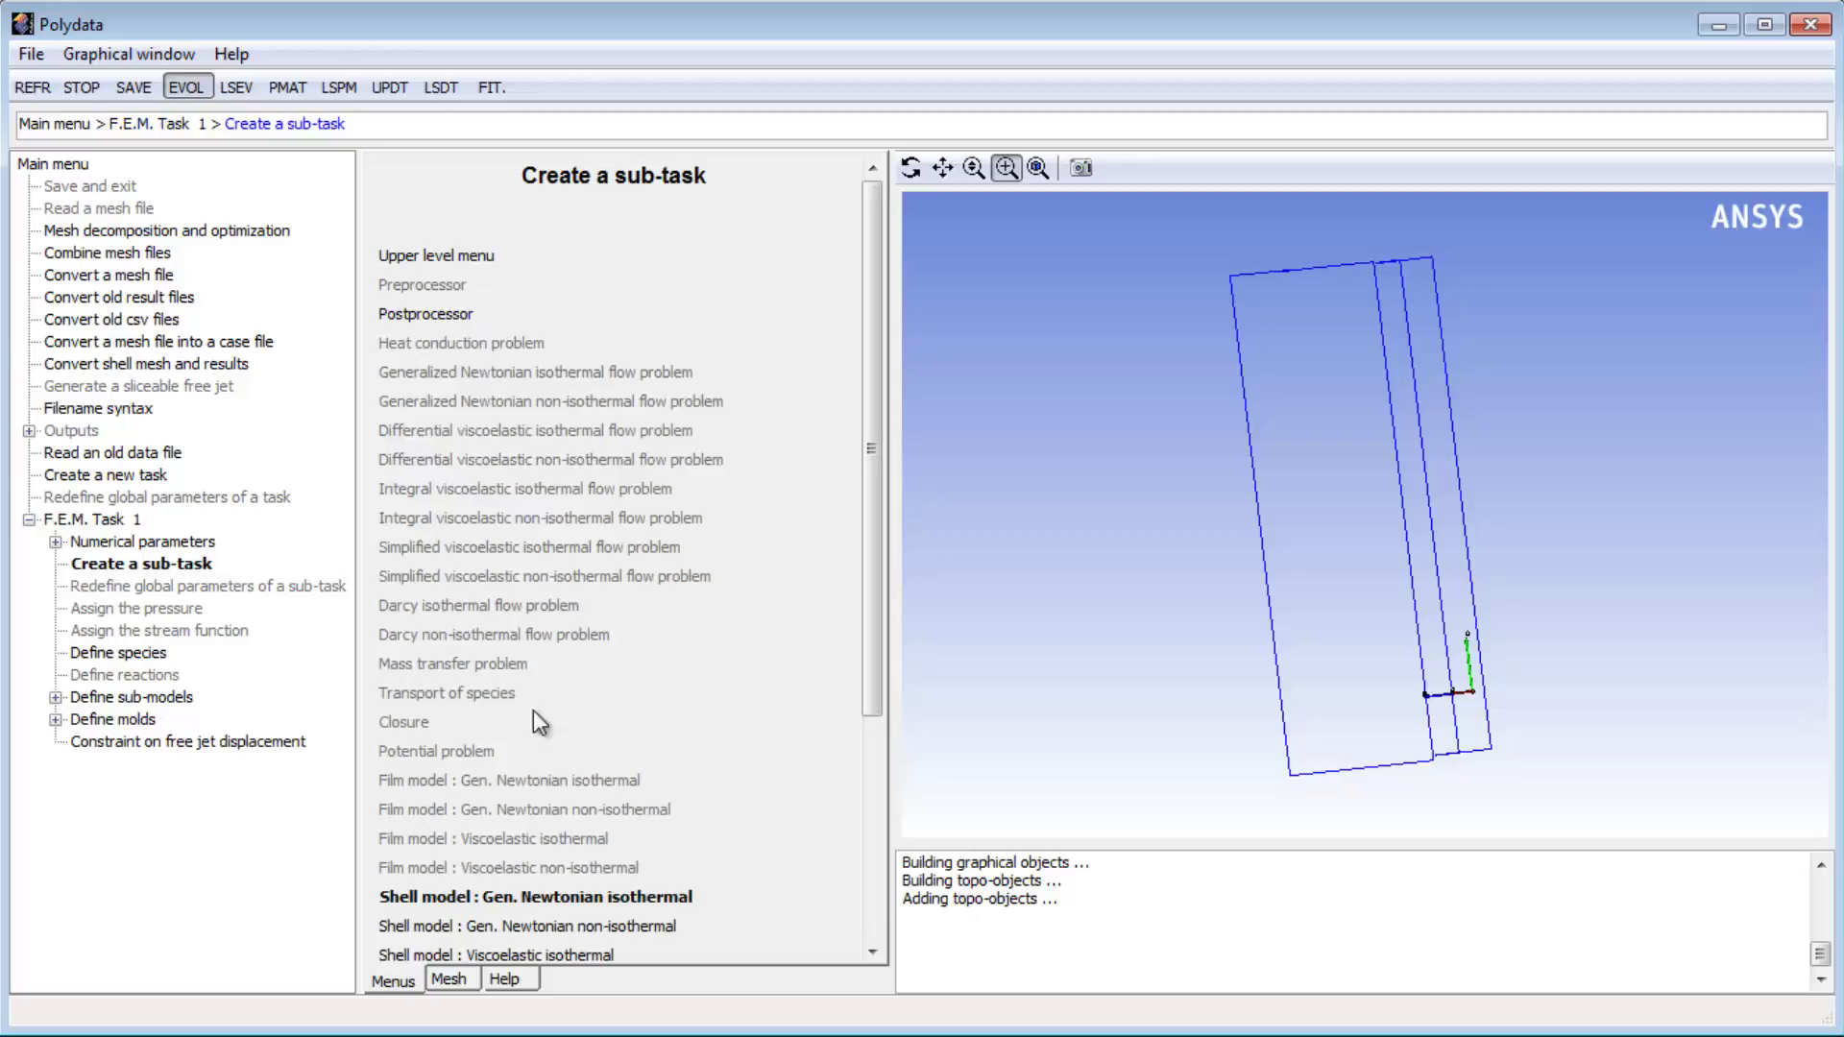
{"action": "left_click", "coordinate": [555, 909]}
{"action": "left_click", "coordinate": [1061, 621]}
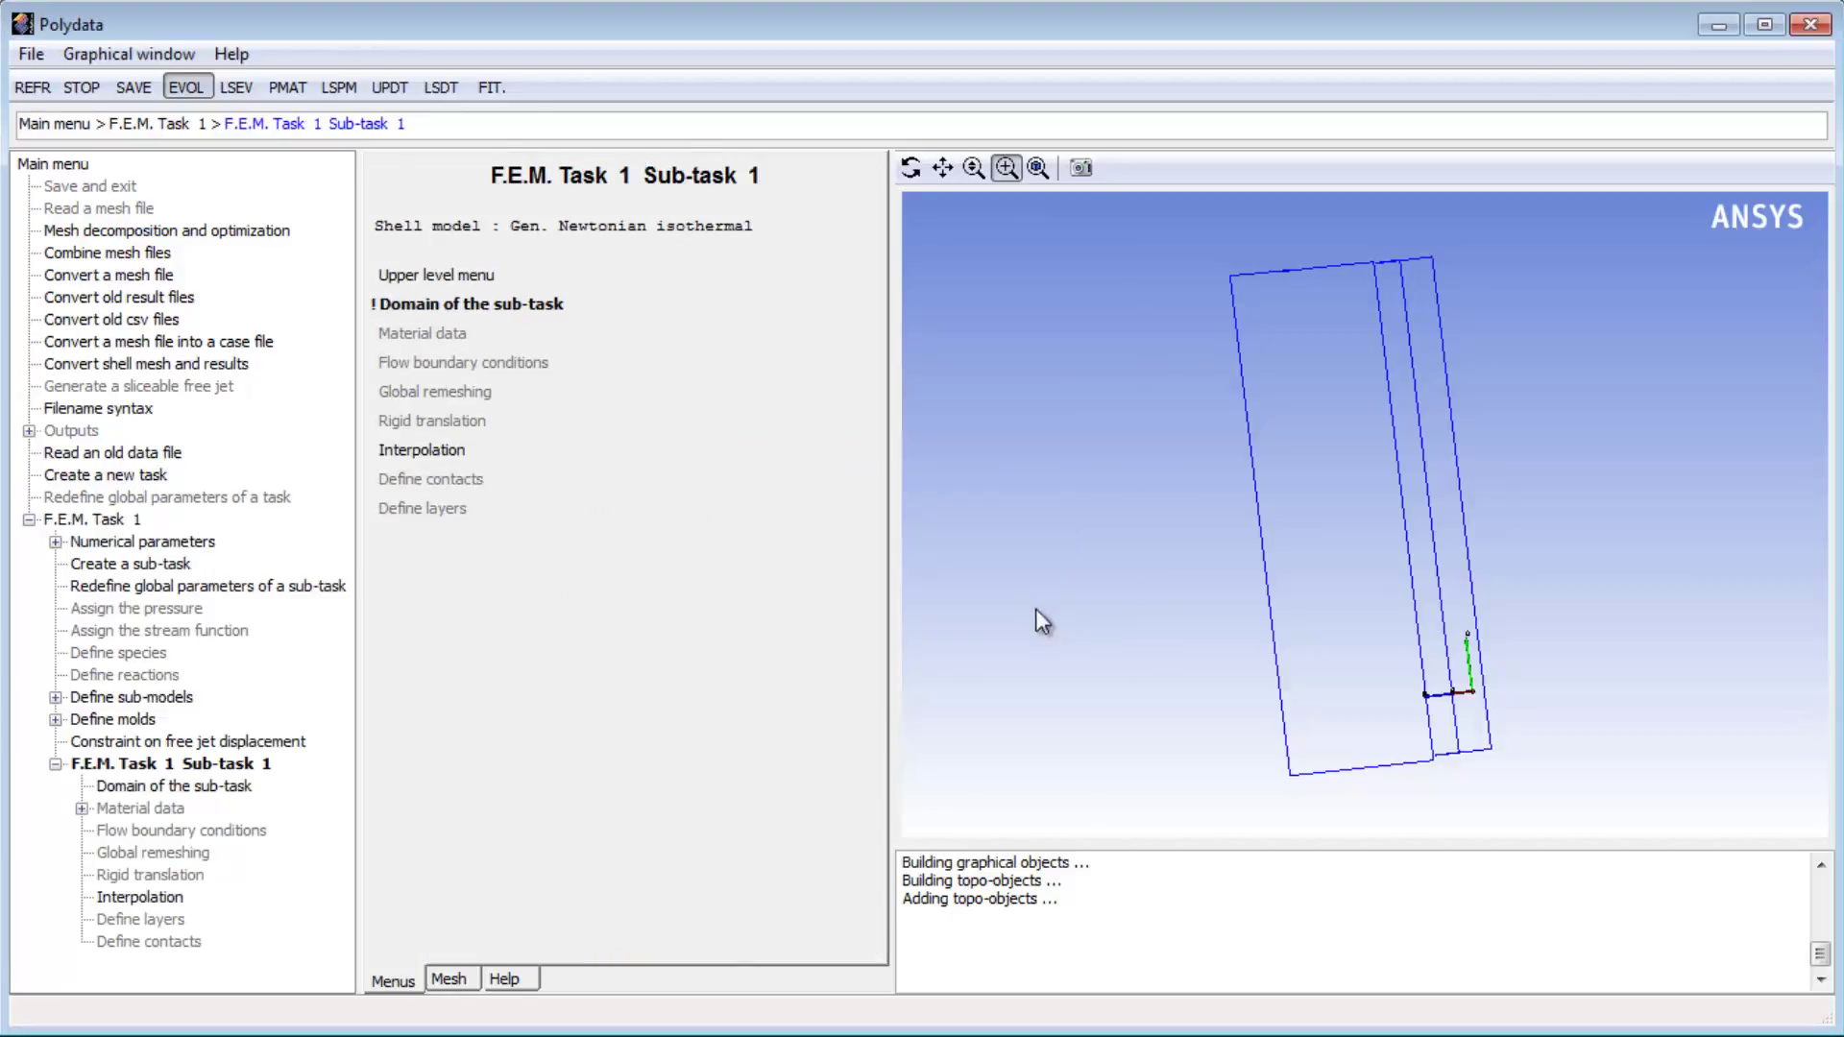
Remove Mold from the sub-task domain so only the Parison remains.
{"action": "left_click", "coordinate": [514, 318]}
{"action": "left_click", "coordinate": [402, 333]}
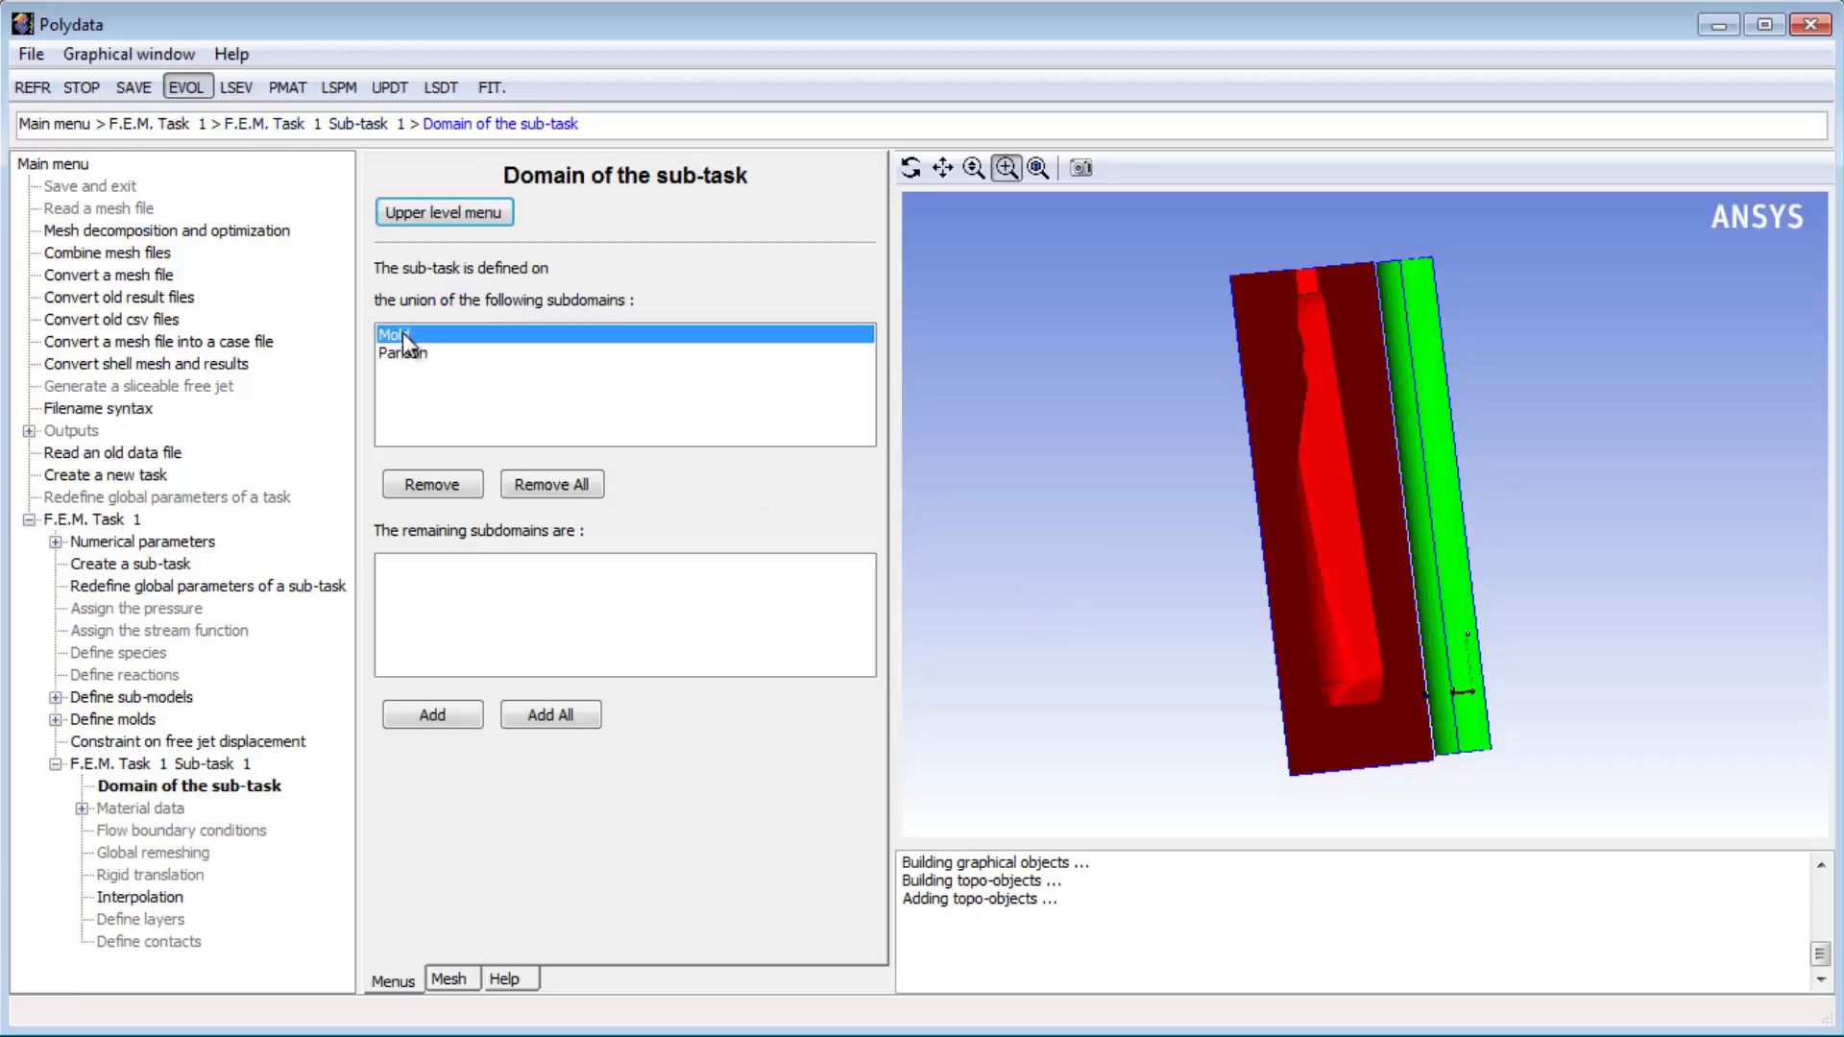
{"action": "left_click", "coordinate": [437, 486]}
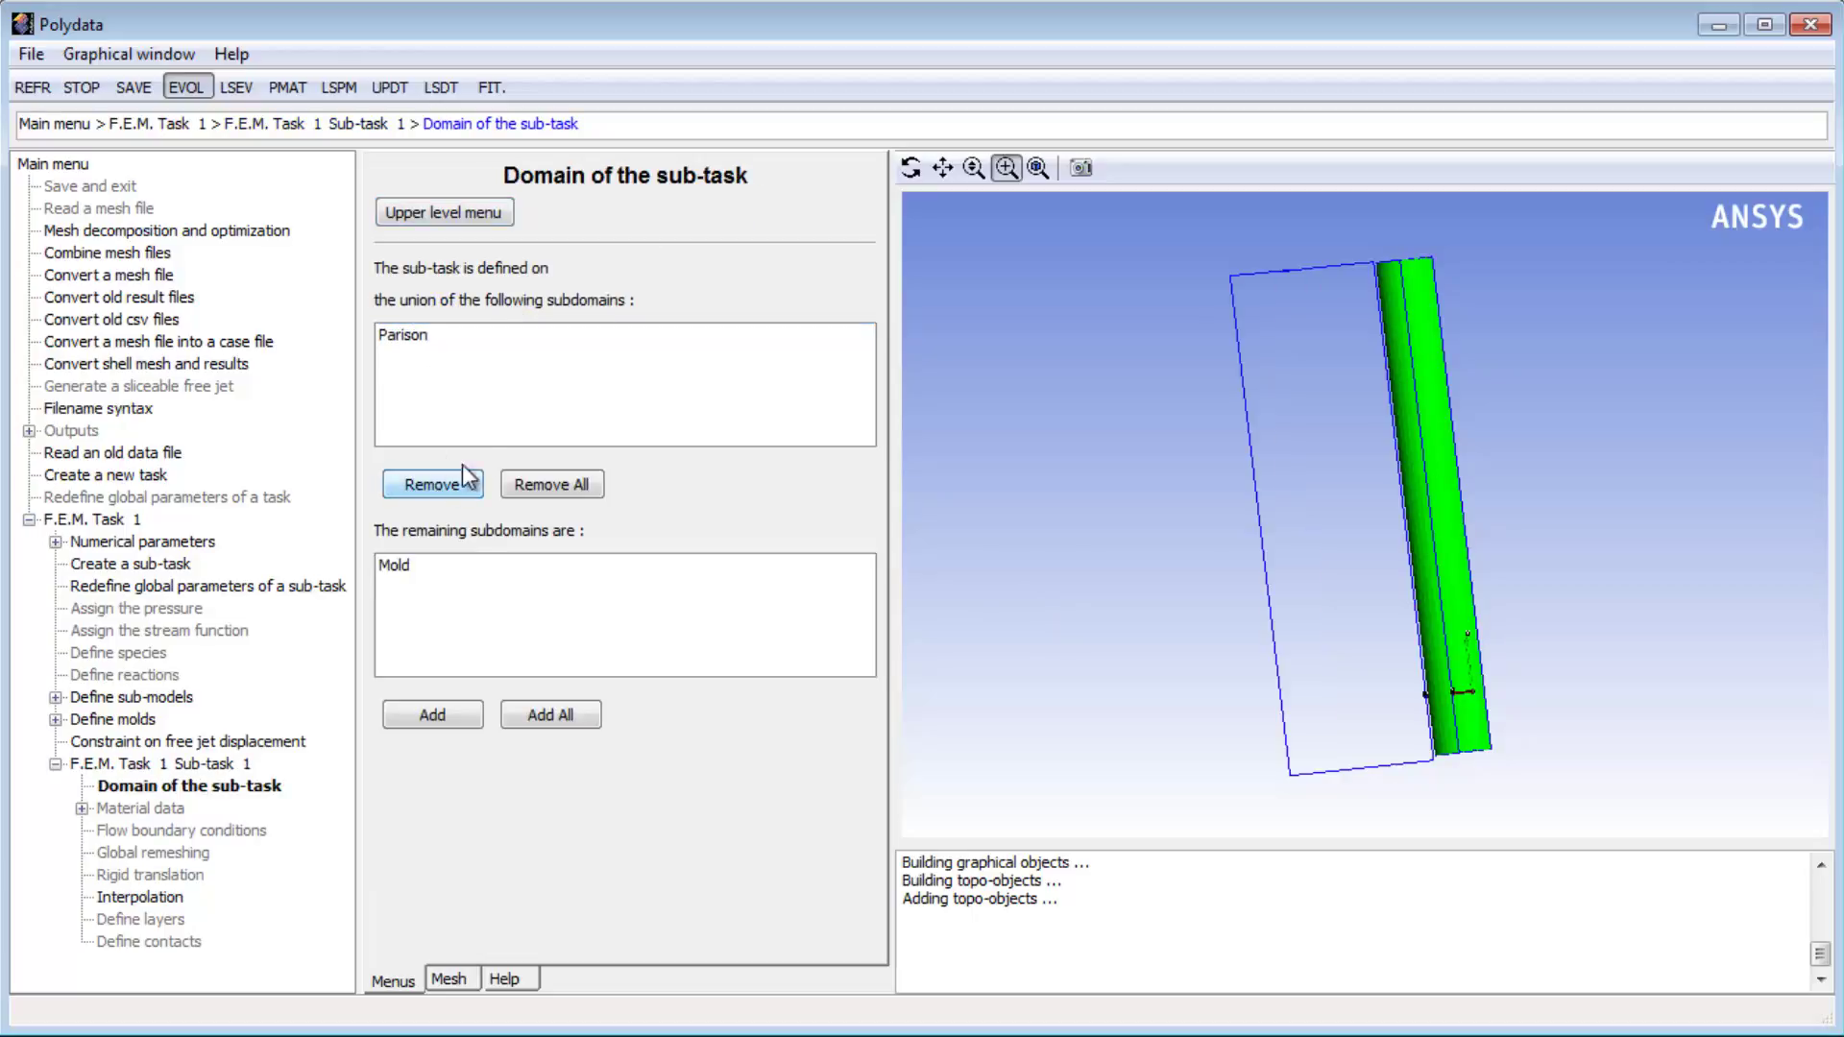
{"action": "left_click", "coordinate": [450, 211]}
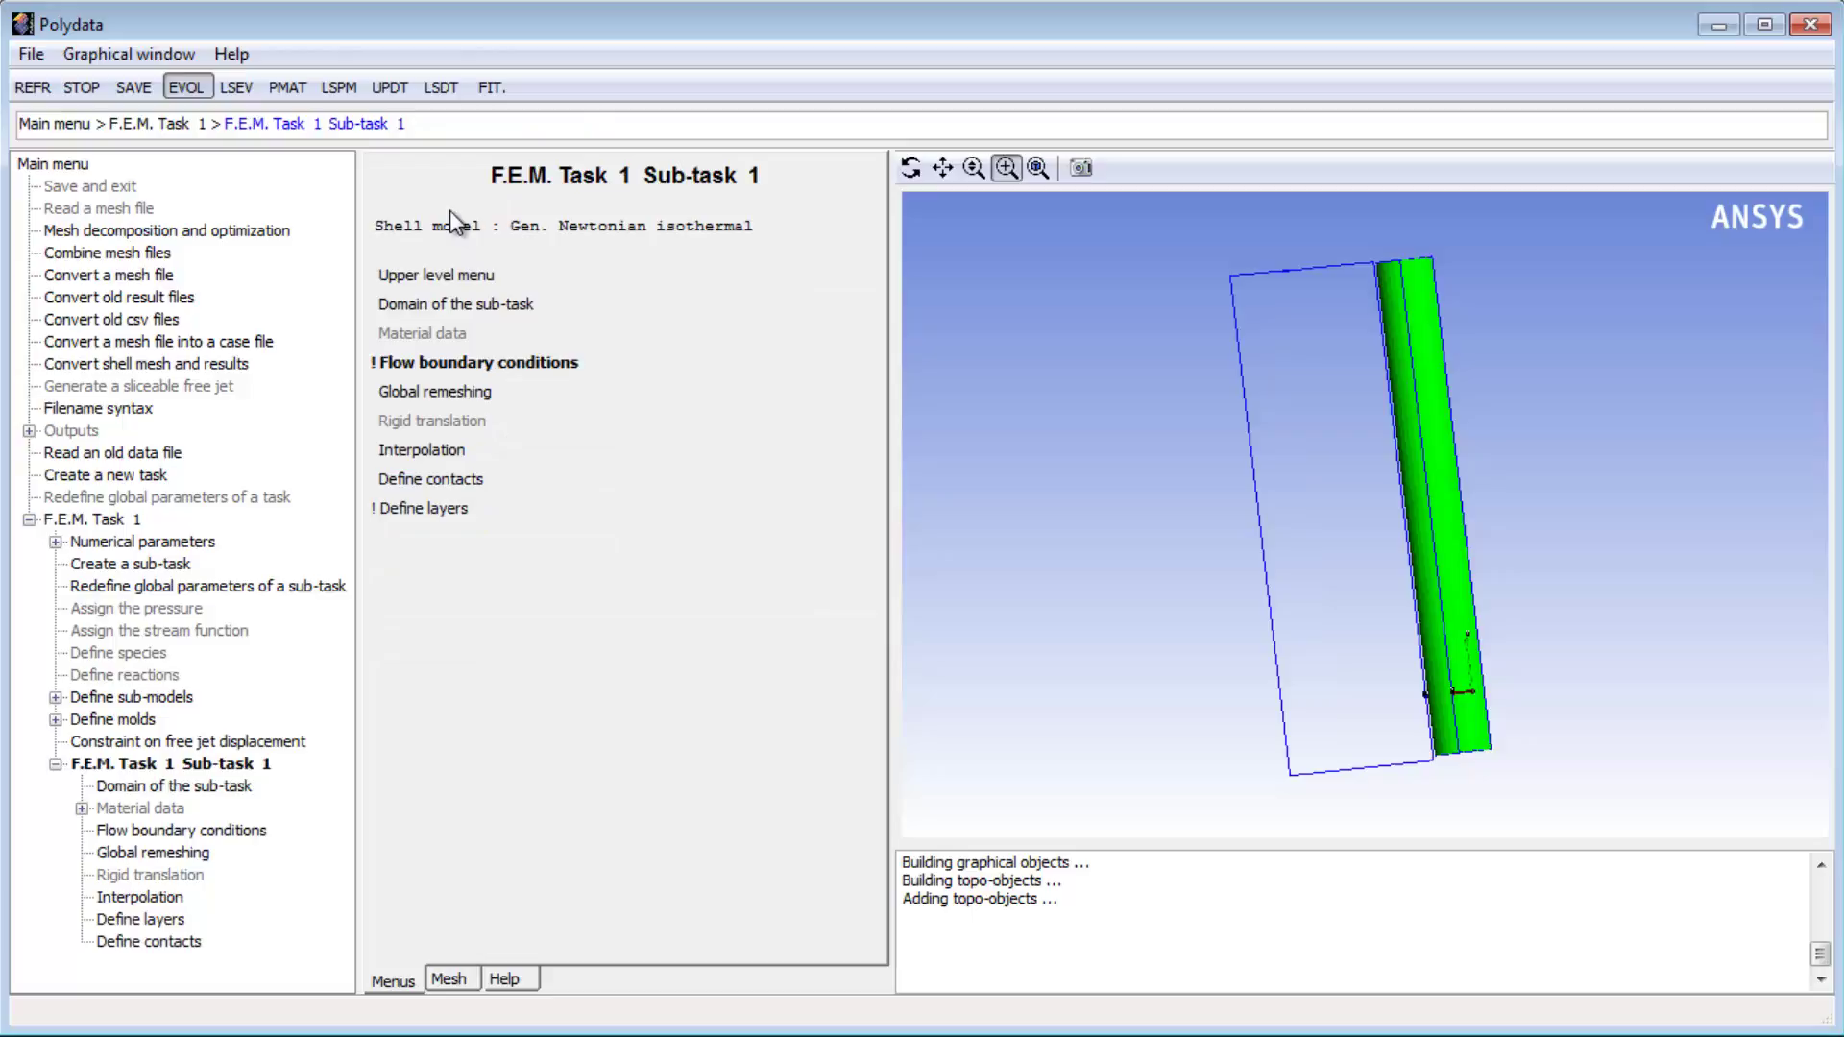
Impose a constant inflation pressure of -1.0E+05 on the parison boundary.
{"action": "left_click", "coordinate": [536, 375]}
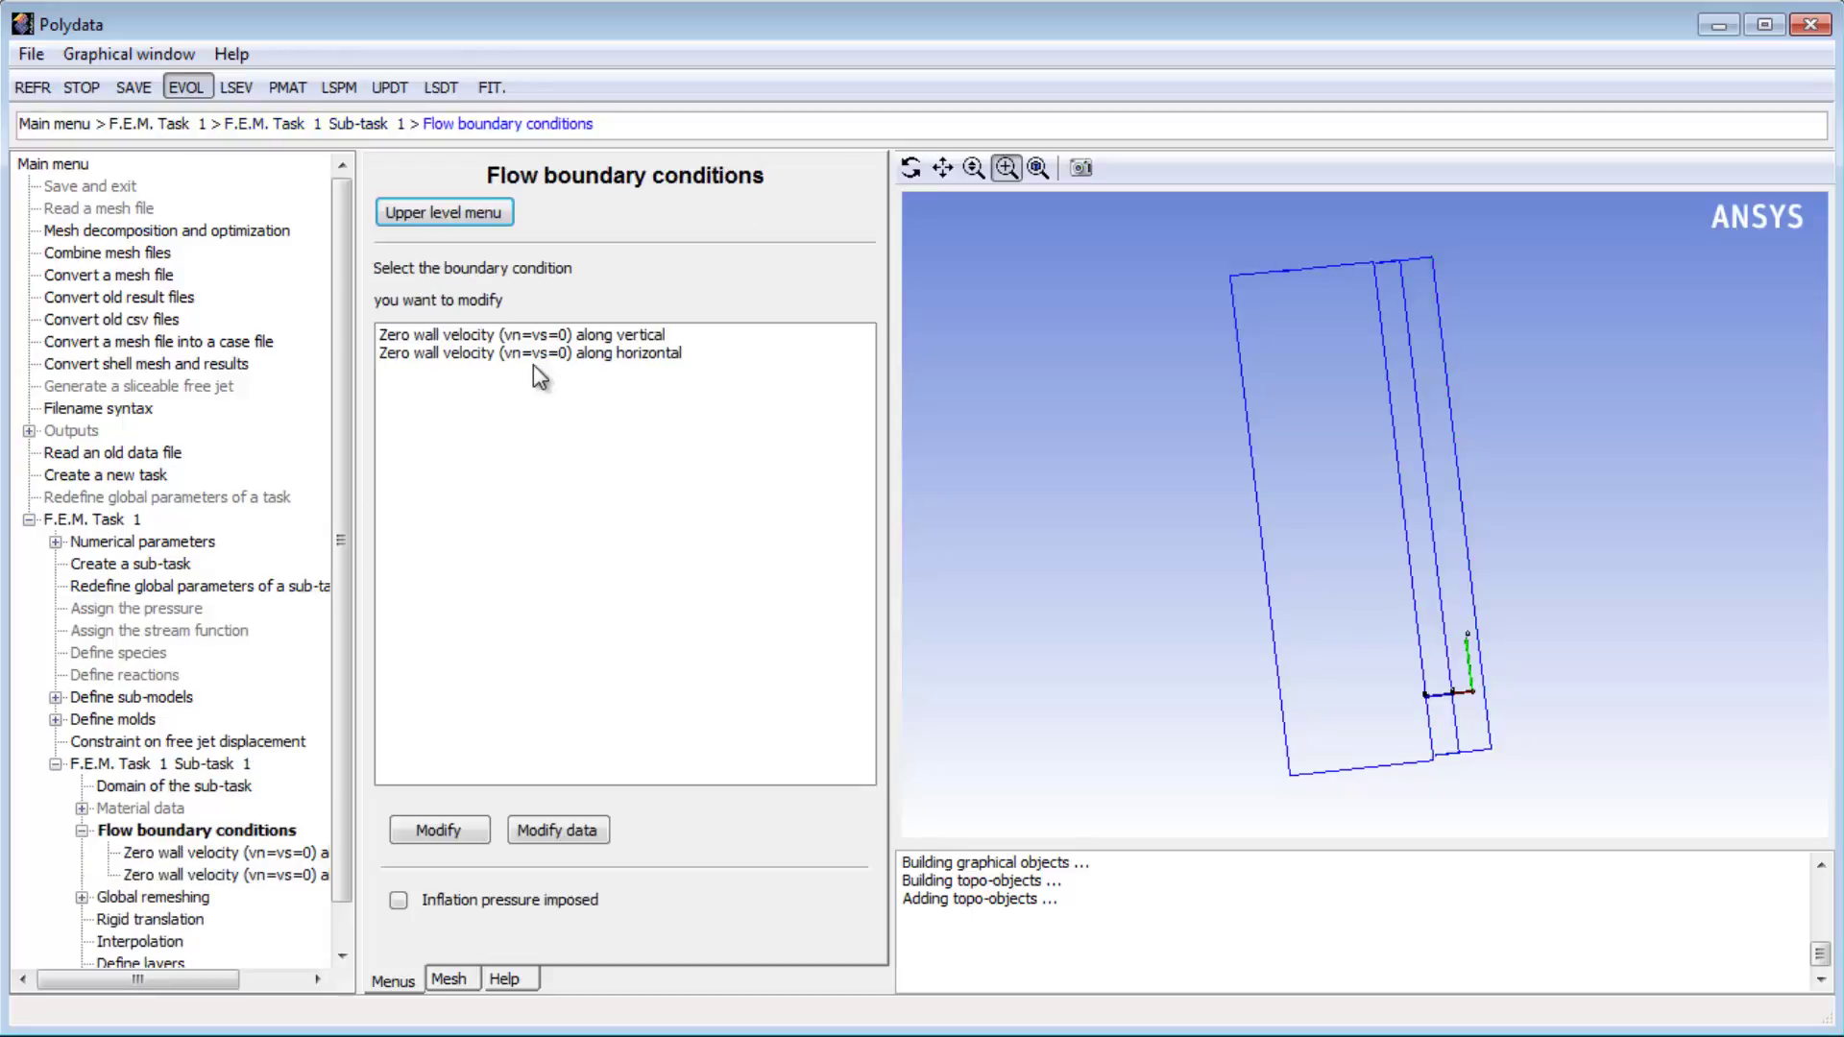
{"action": "left_click", "coordinate": [398, 900]}
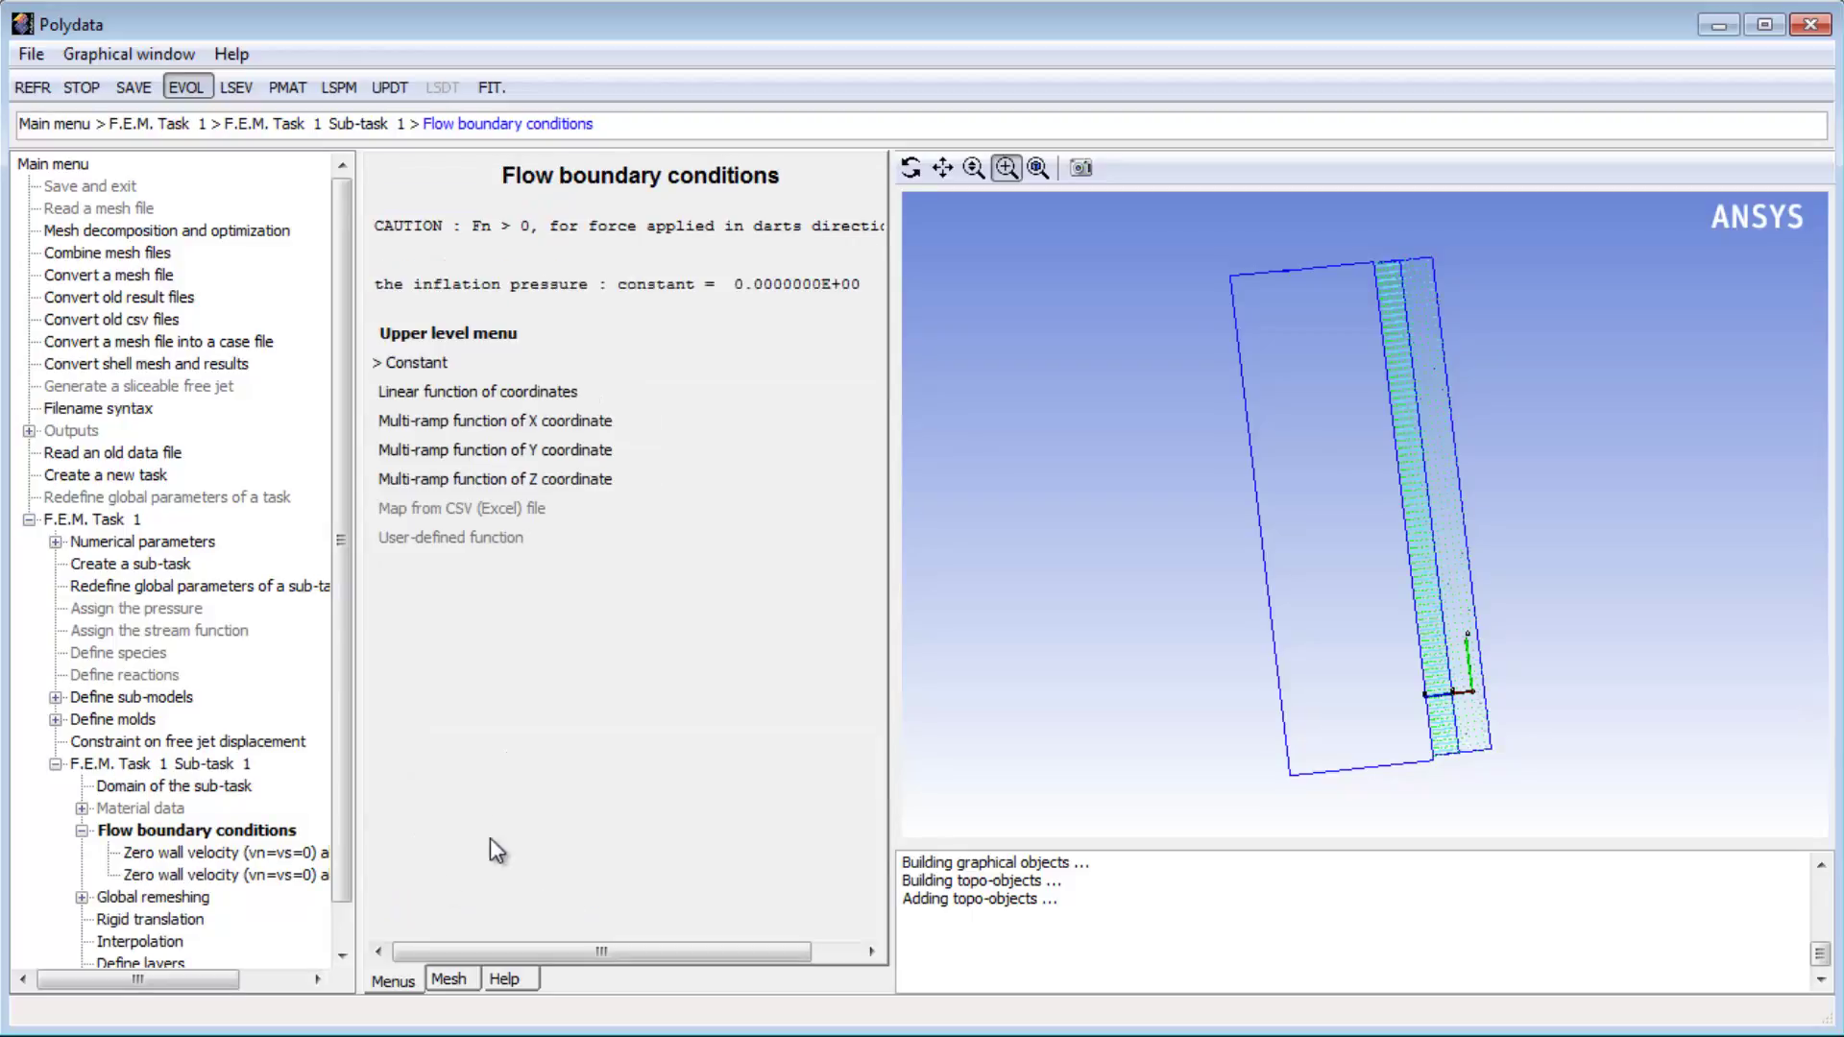
{"action": "left_click", "coordinate": [910, 167]}
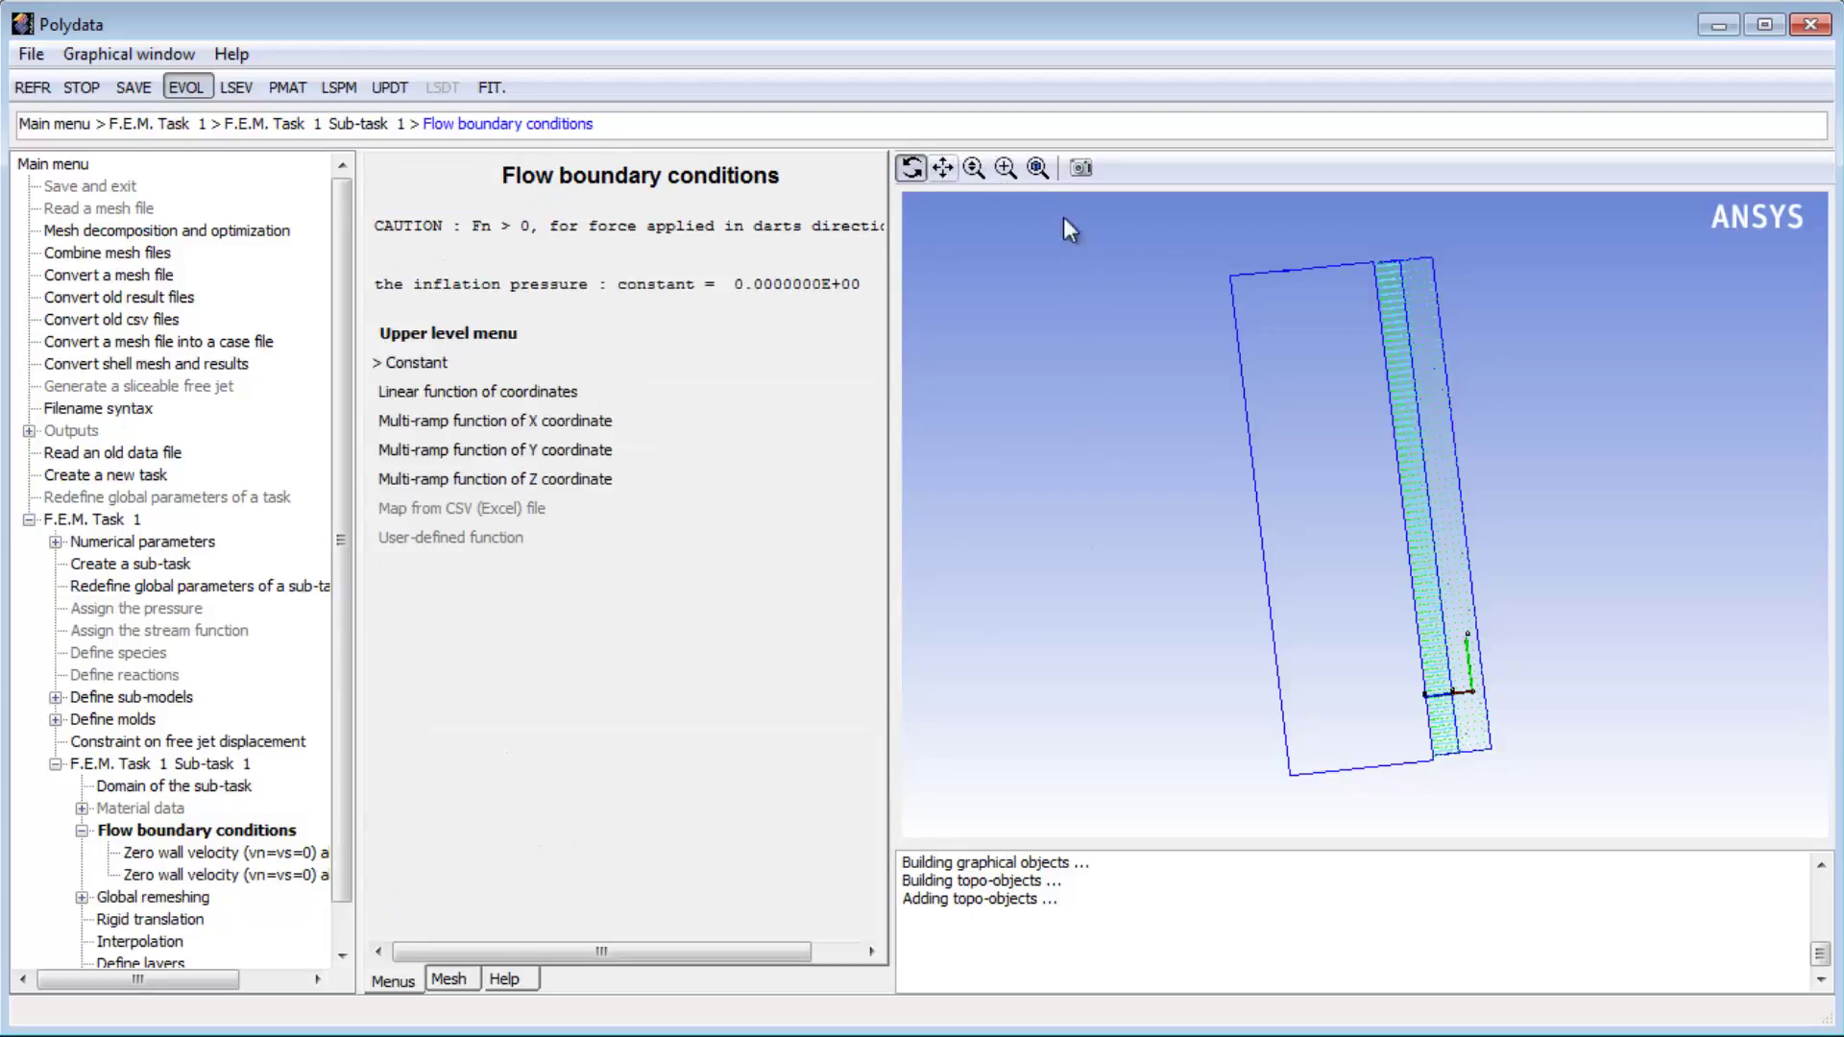
{"action": "left_click_drag", "start_coordinate": [1365, 293], "coordinate": [1380, 414]}
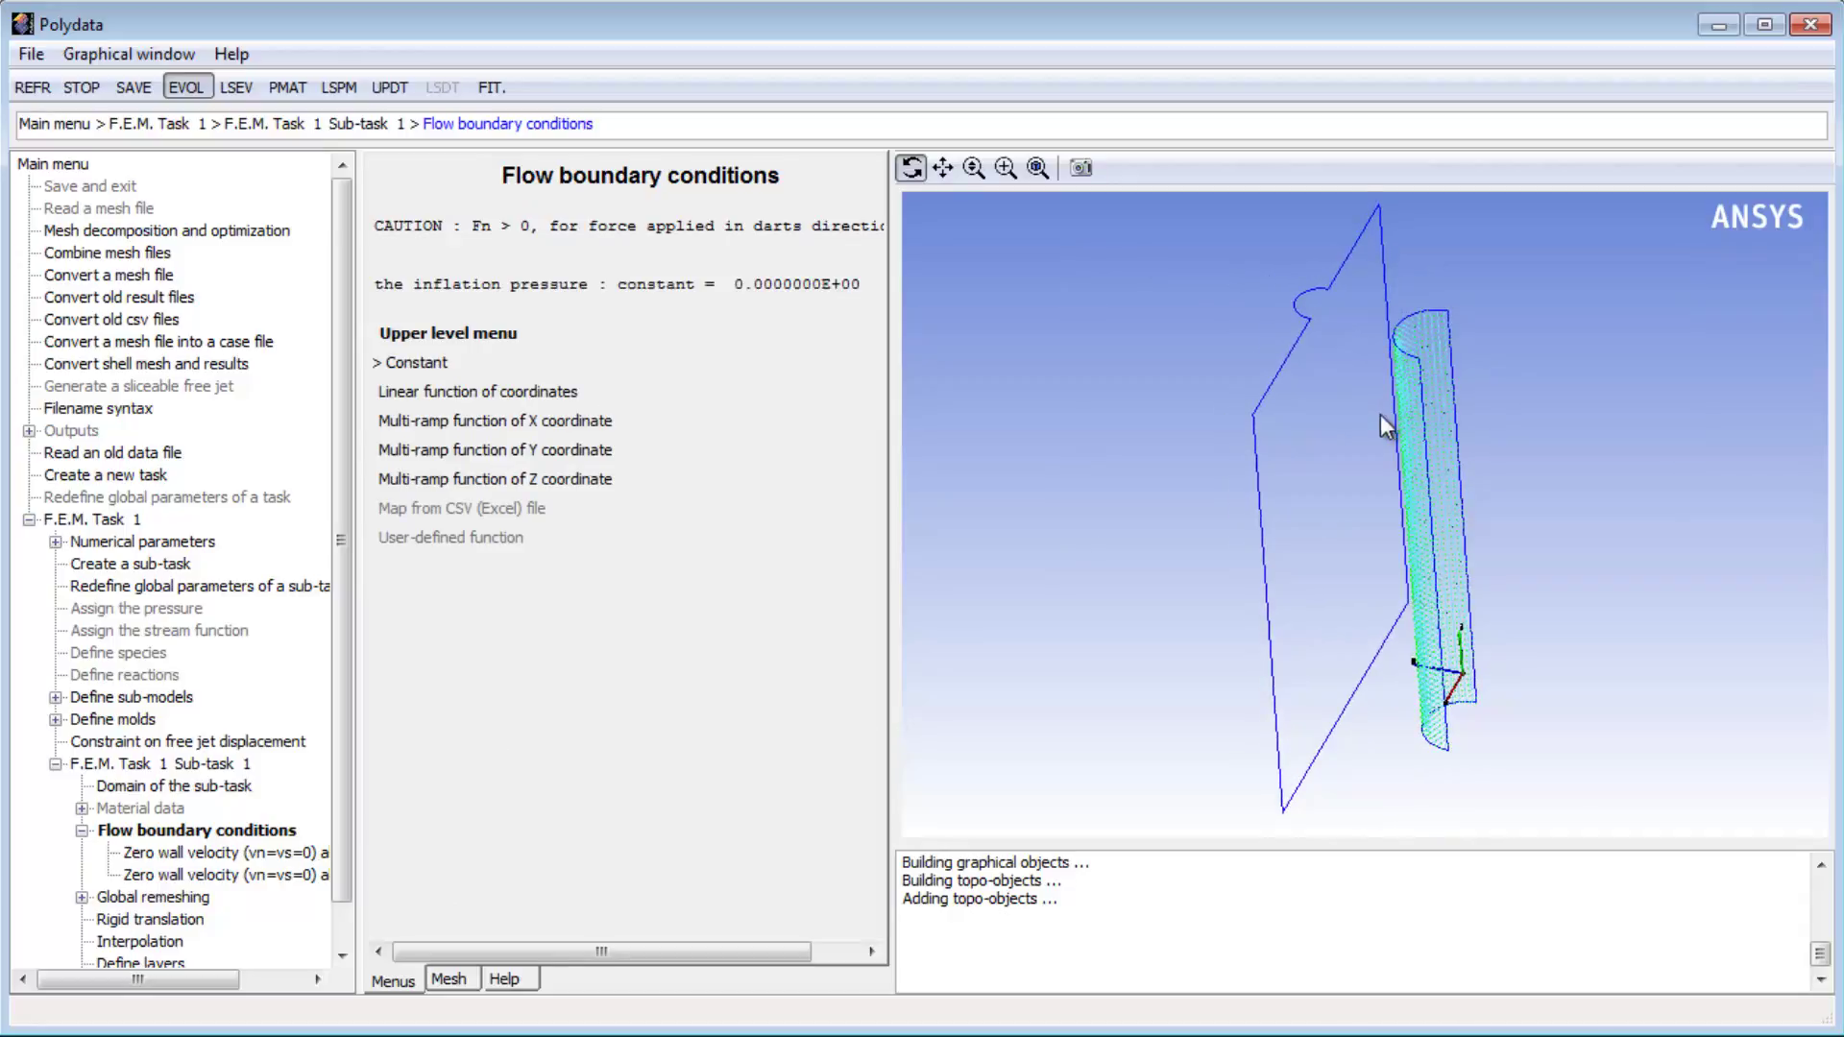
{"action": "left_click", "coordinate": [1004, 167]}
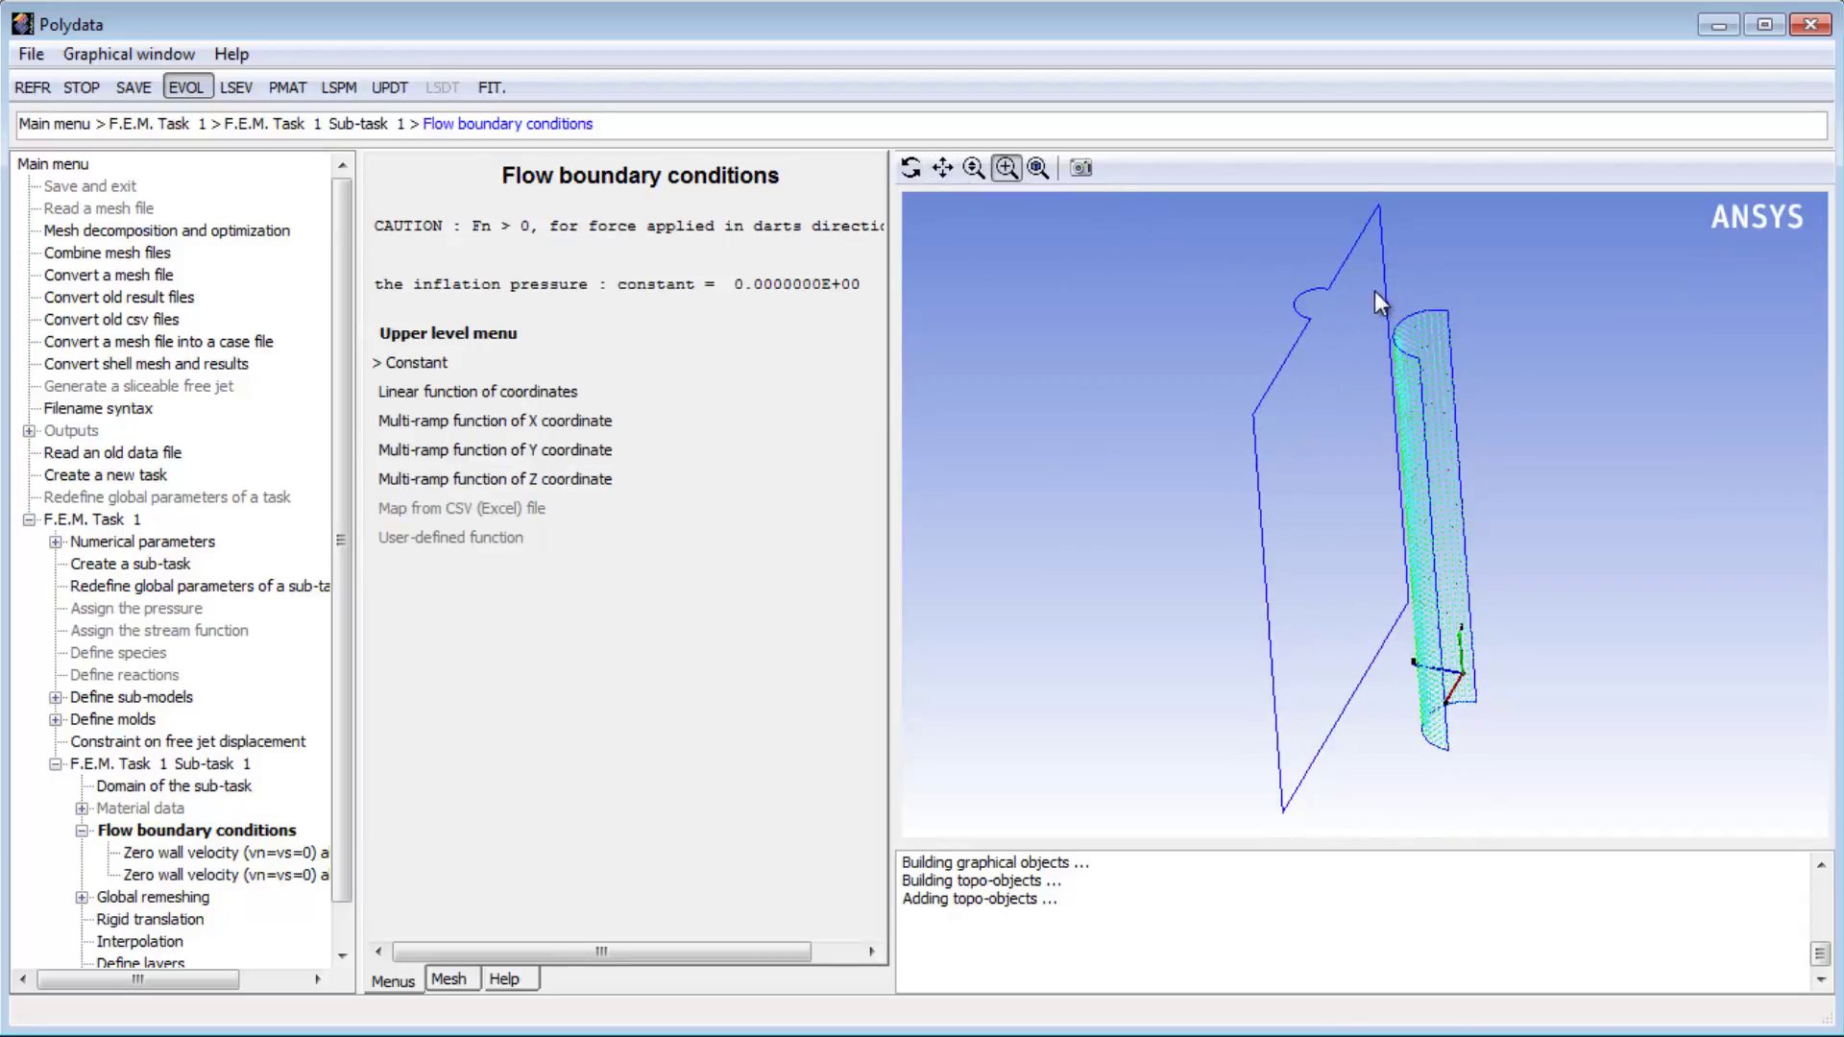
{"action": "left_click_drag", "start_coordinate": [1374, 291], "coordinate": [1472, 355]}
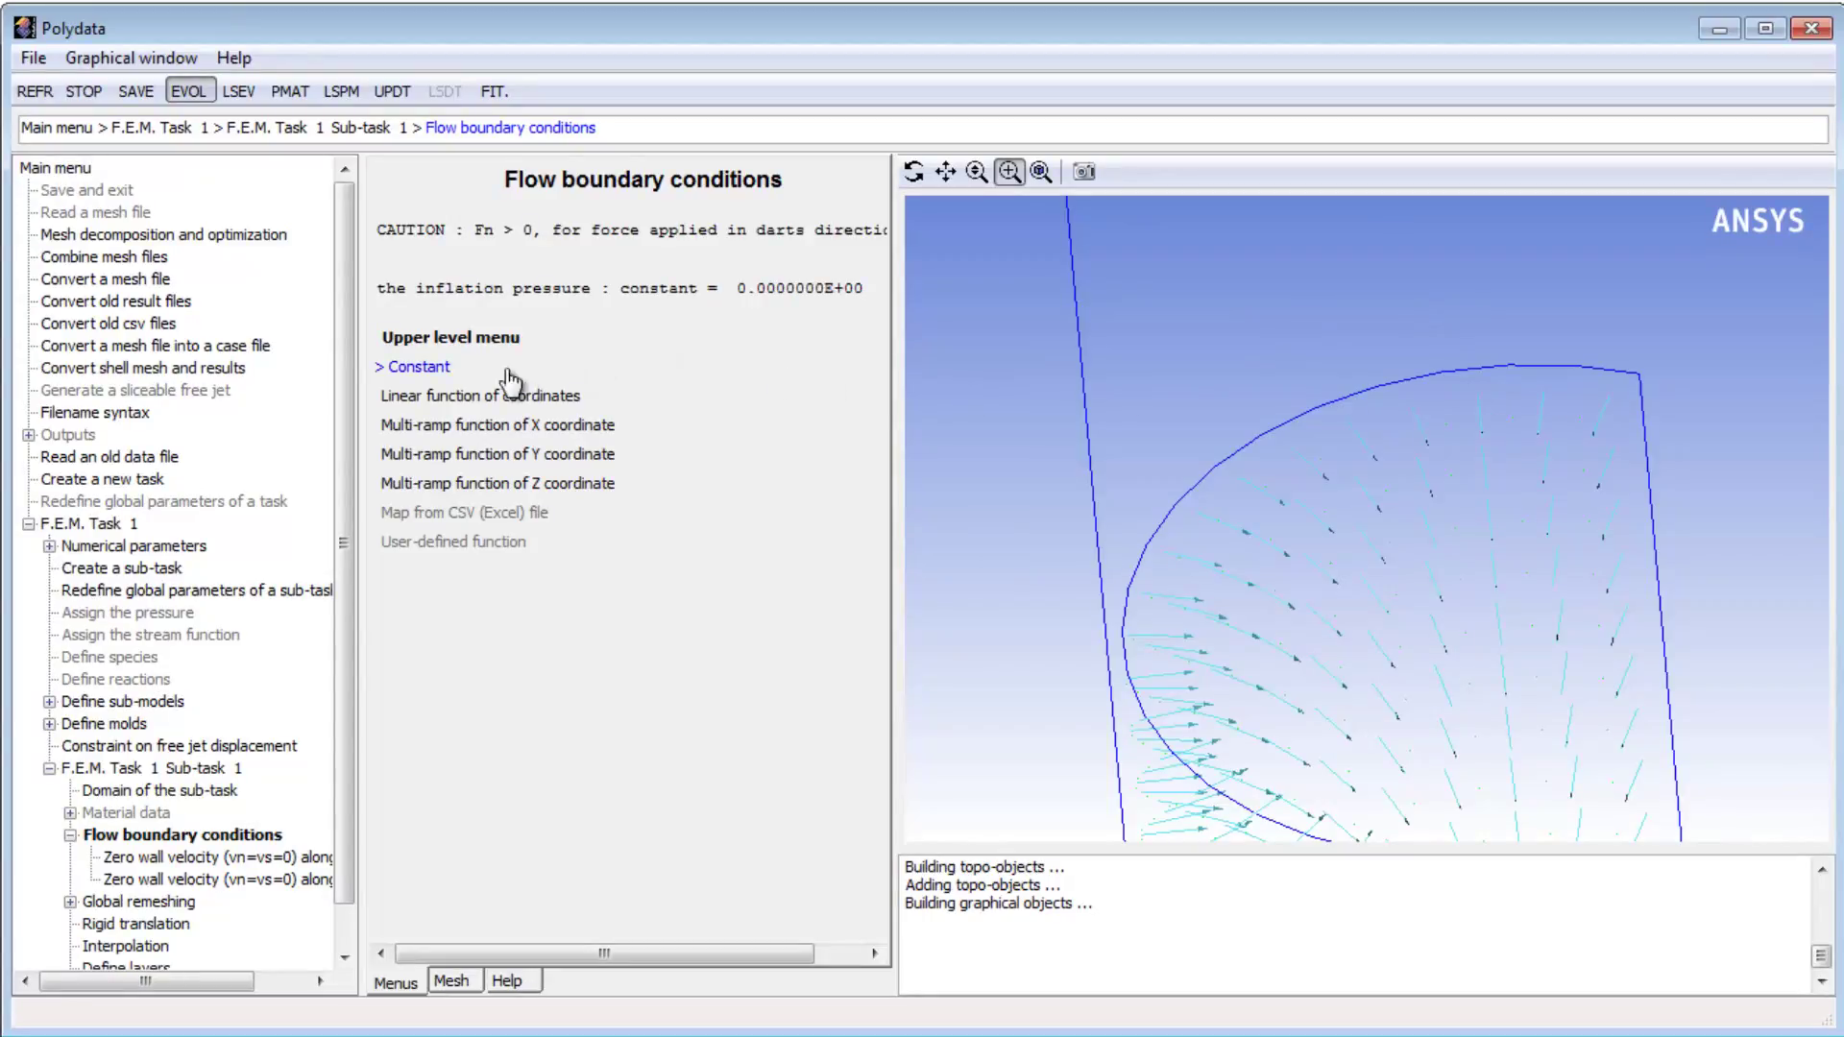
{"action": "left_click", "coordinate": [434, 370]}
{"action": "type", "text": "-1e"}
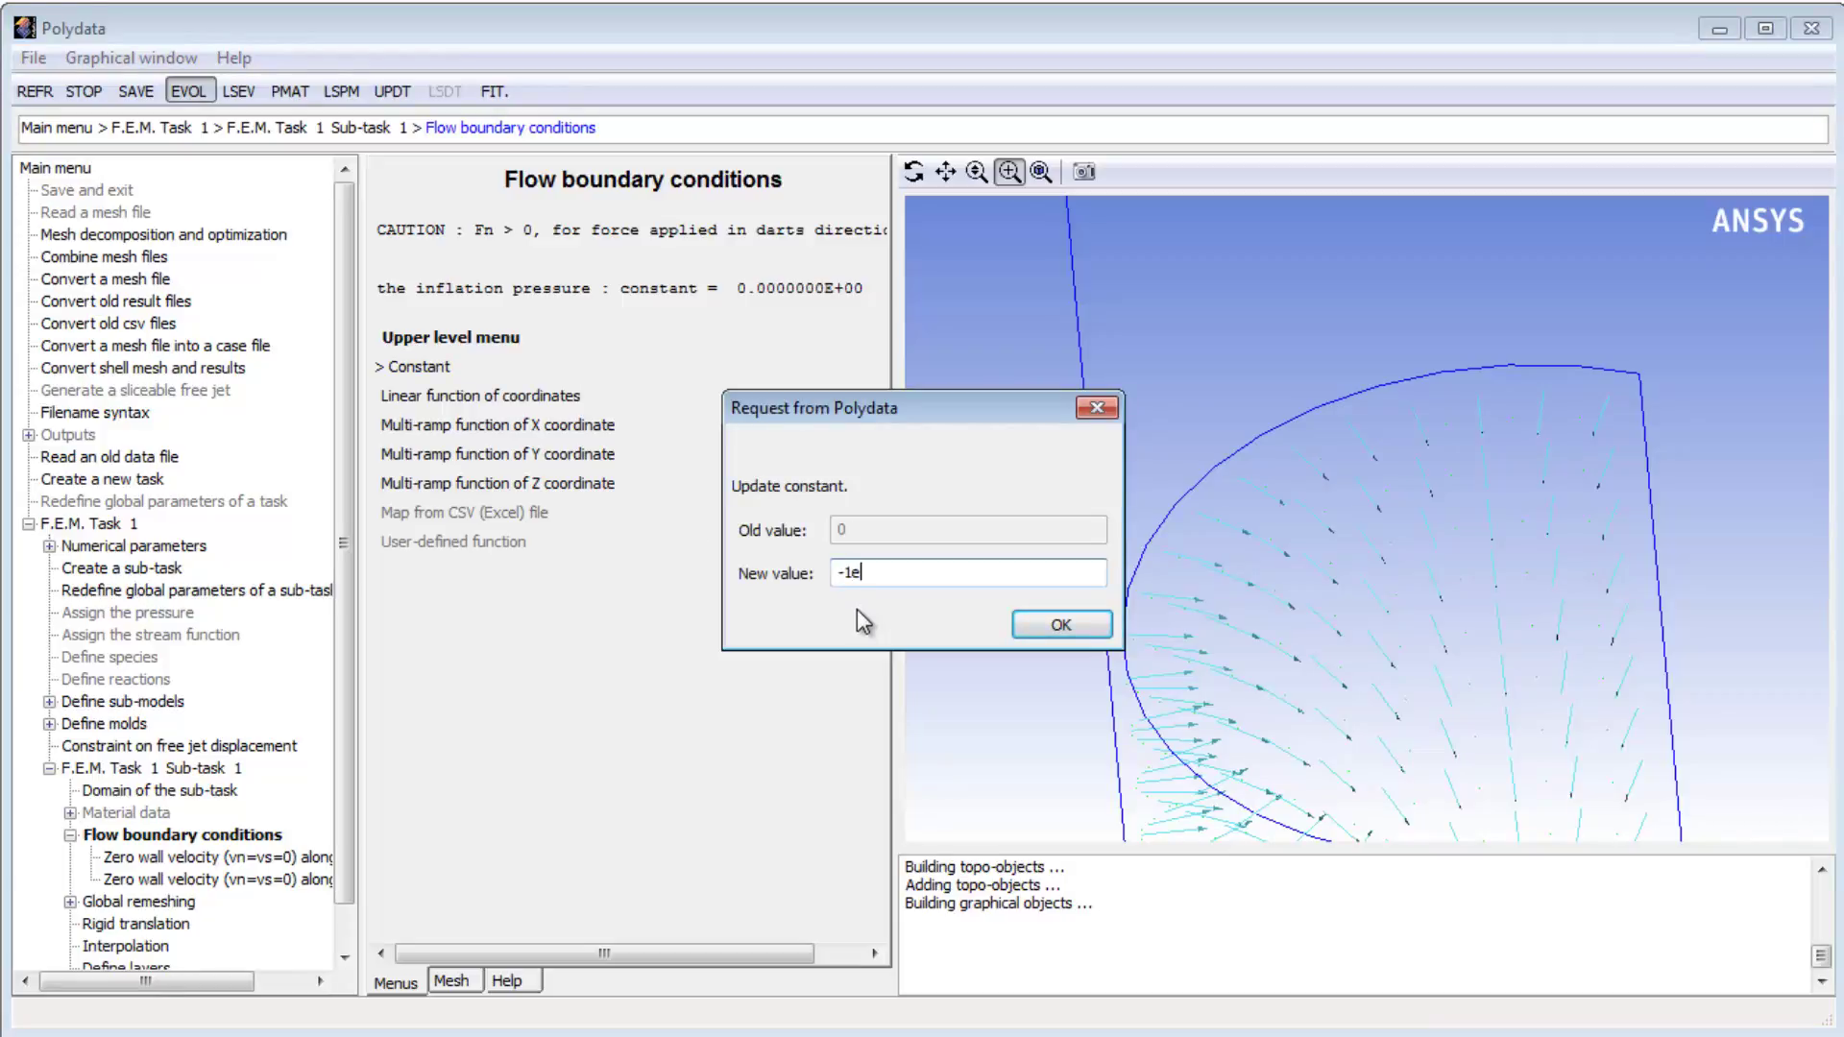
{"action": "type", "text": "5"}
{"action": "left_click", "coordinate": [1044, 624]}
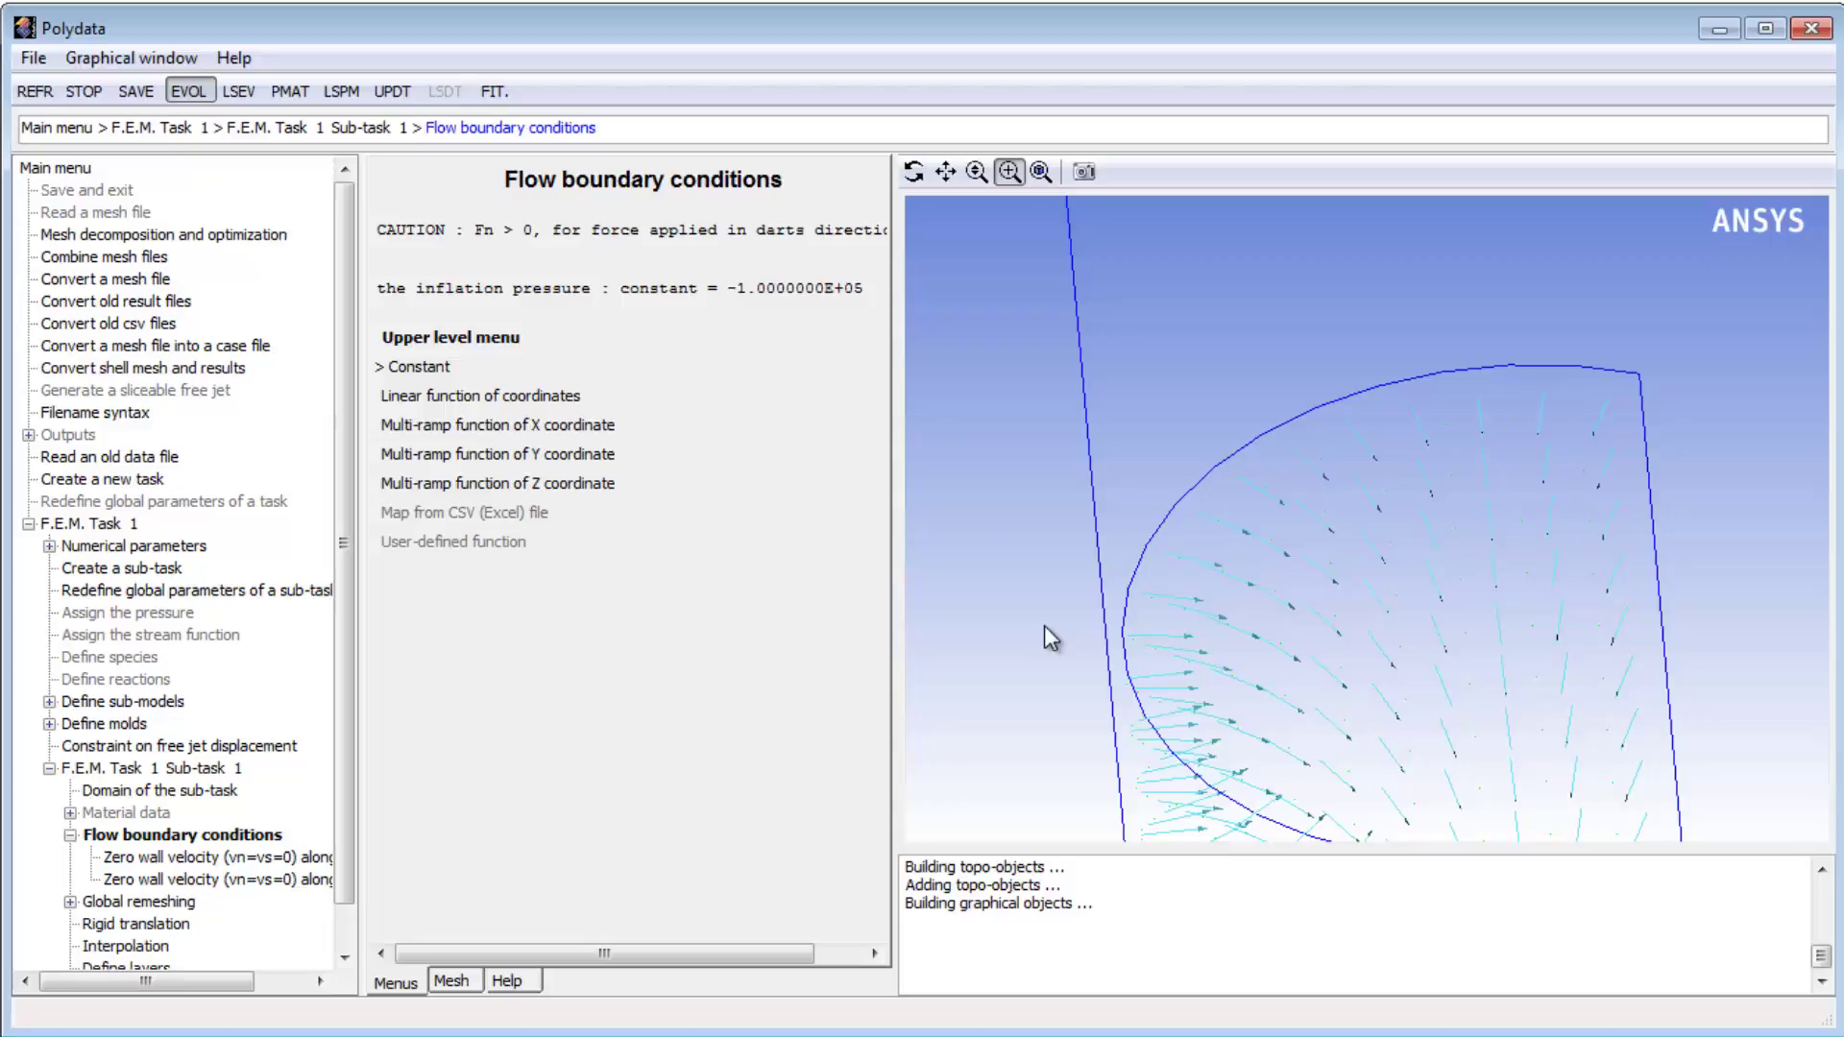
Give the inflation pressure a ramp time dependence with a=0.2, b=0, c=0.5, d=1.
{"action": "left_click", "coordinate": [490, 361]}
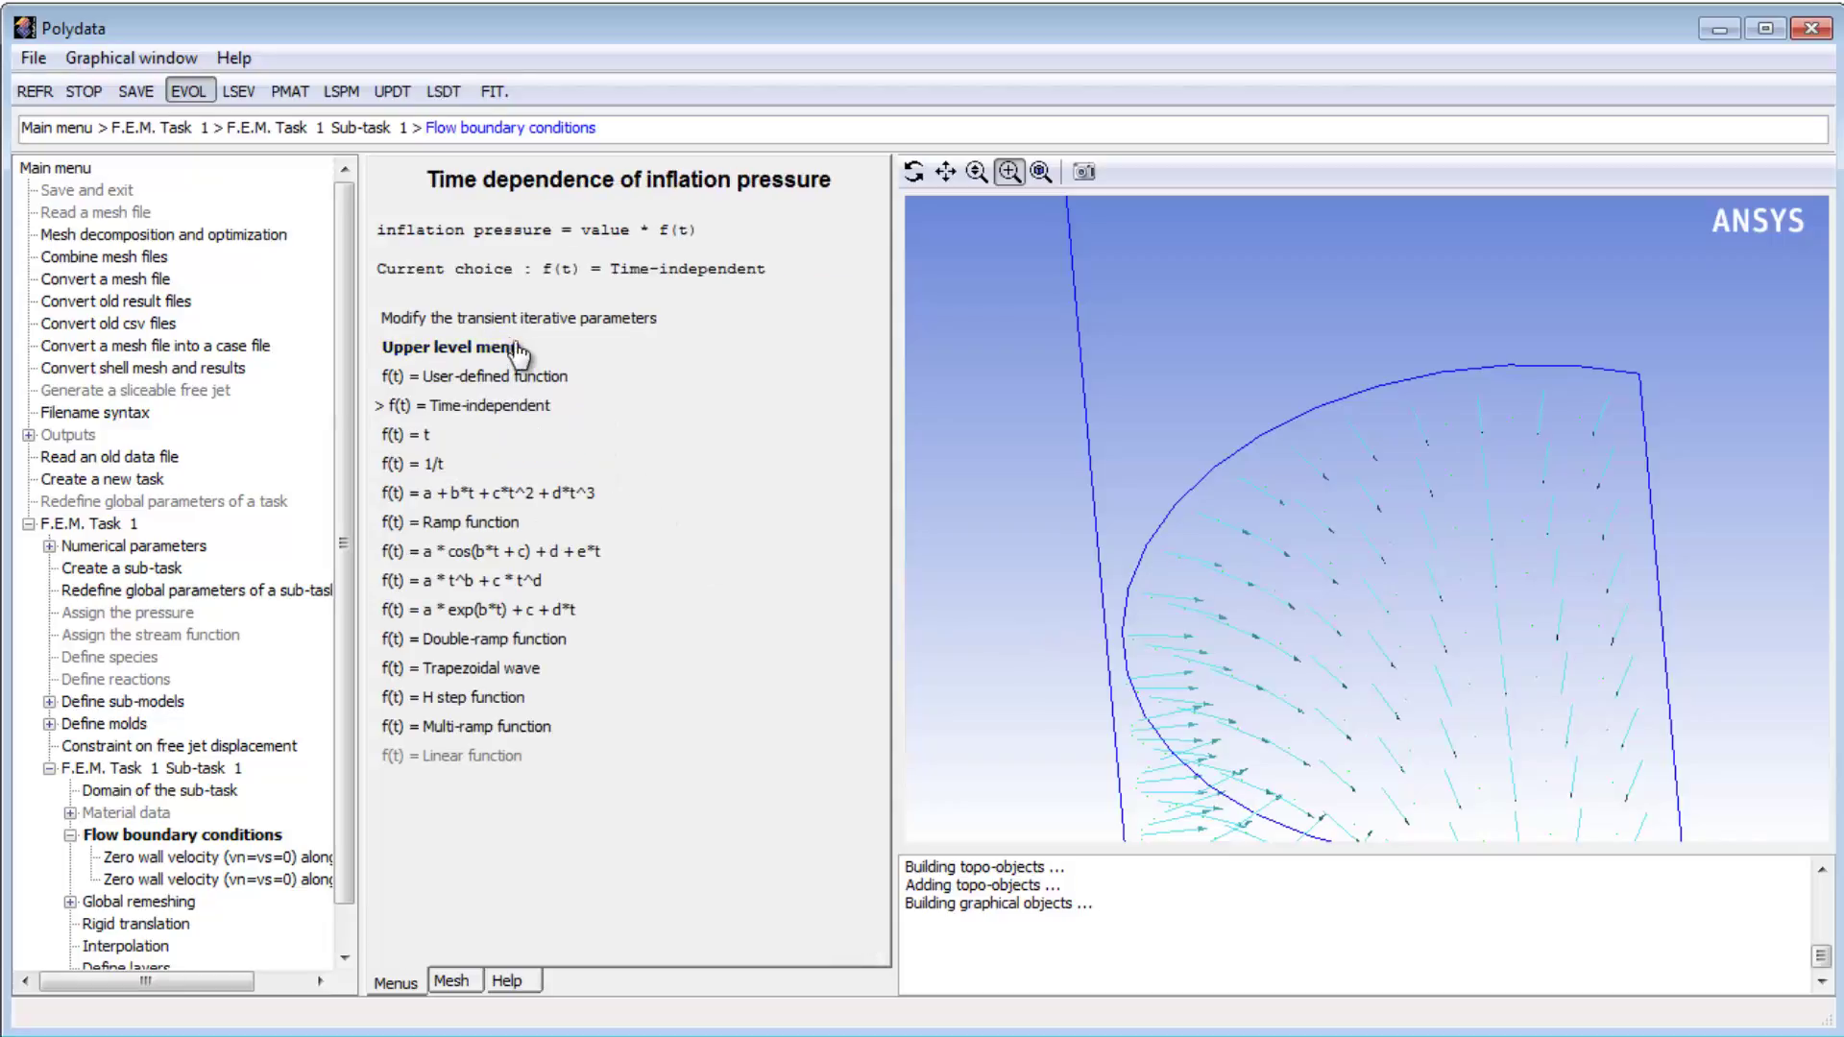
{"action": "left_click", "coordinate": [498, 527]}
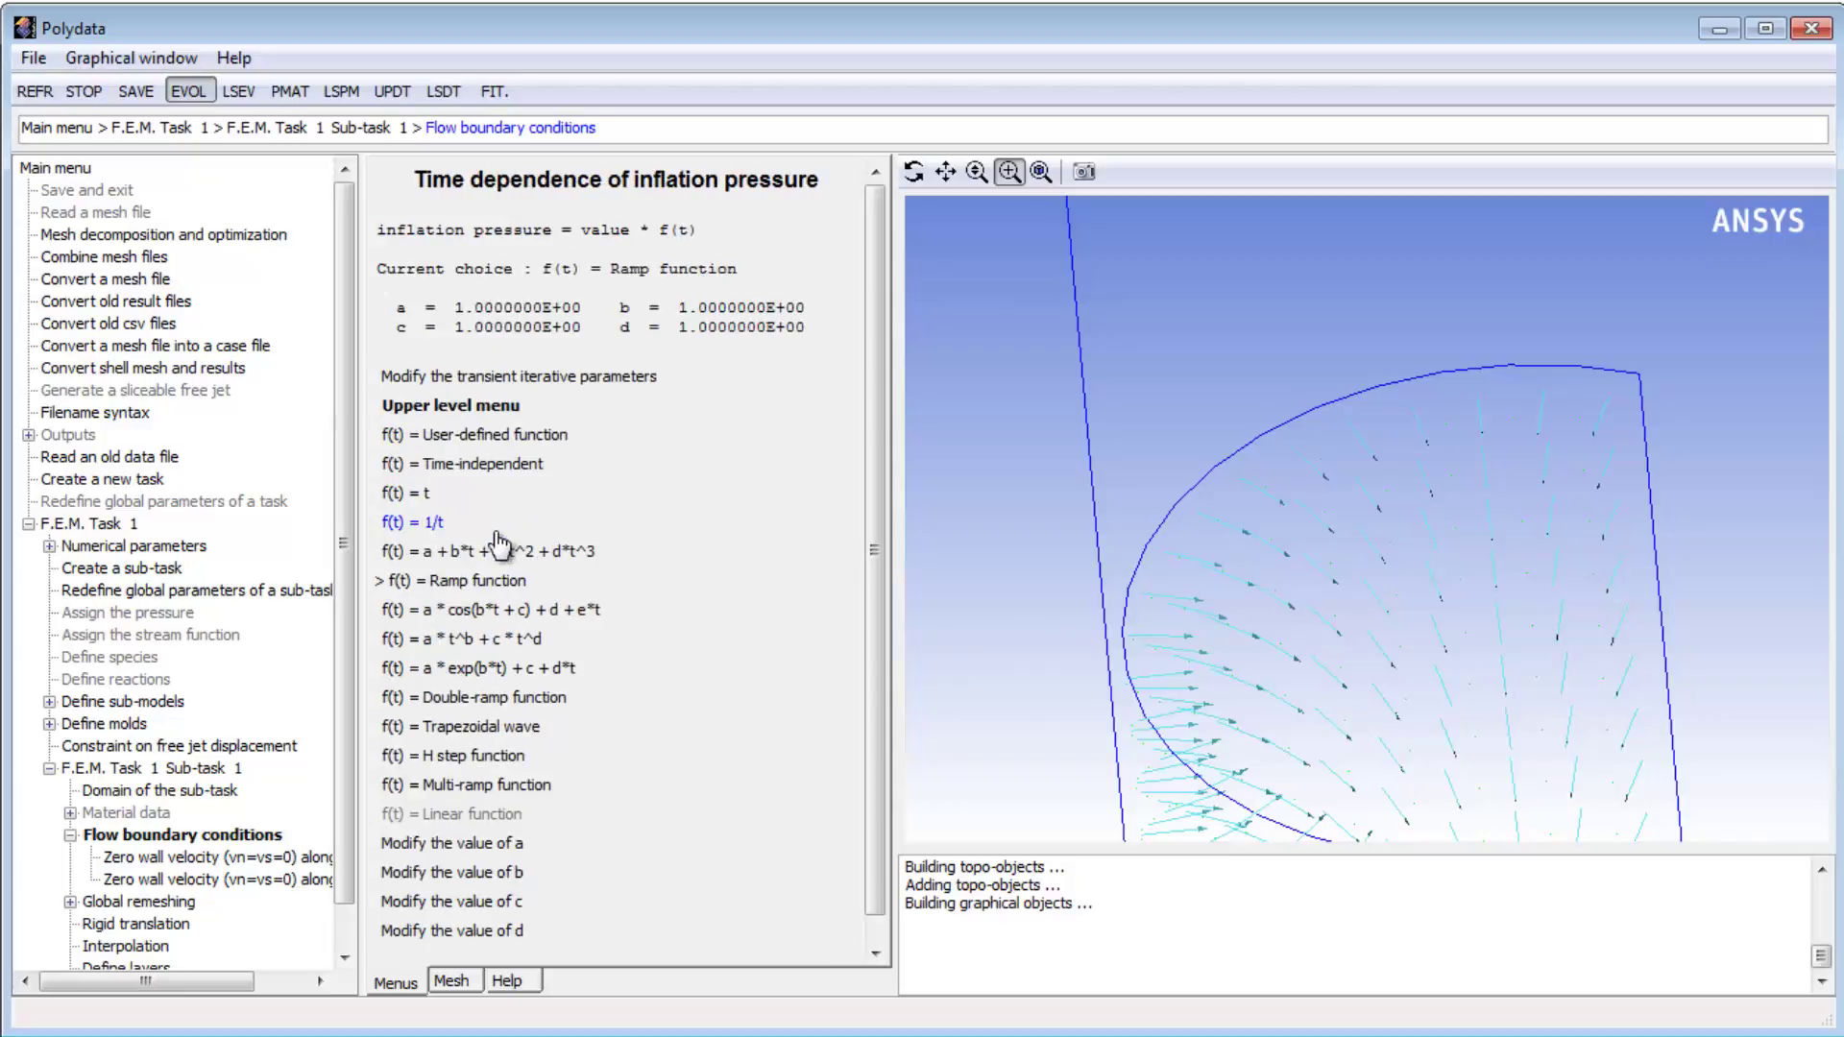
{"action": "left_click", "coordinate": [498, 845]}
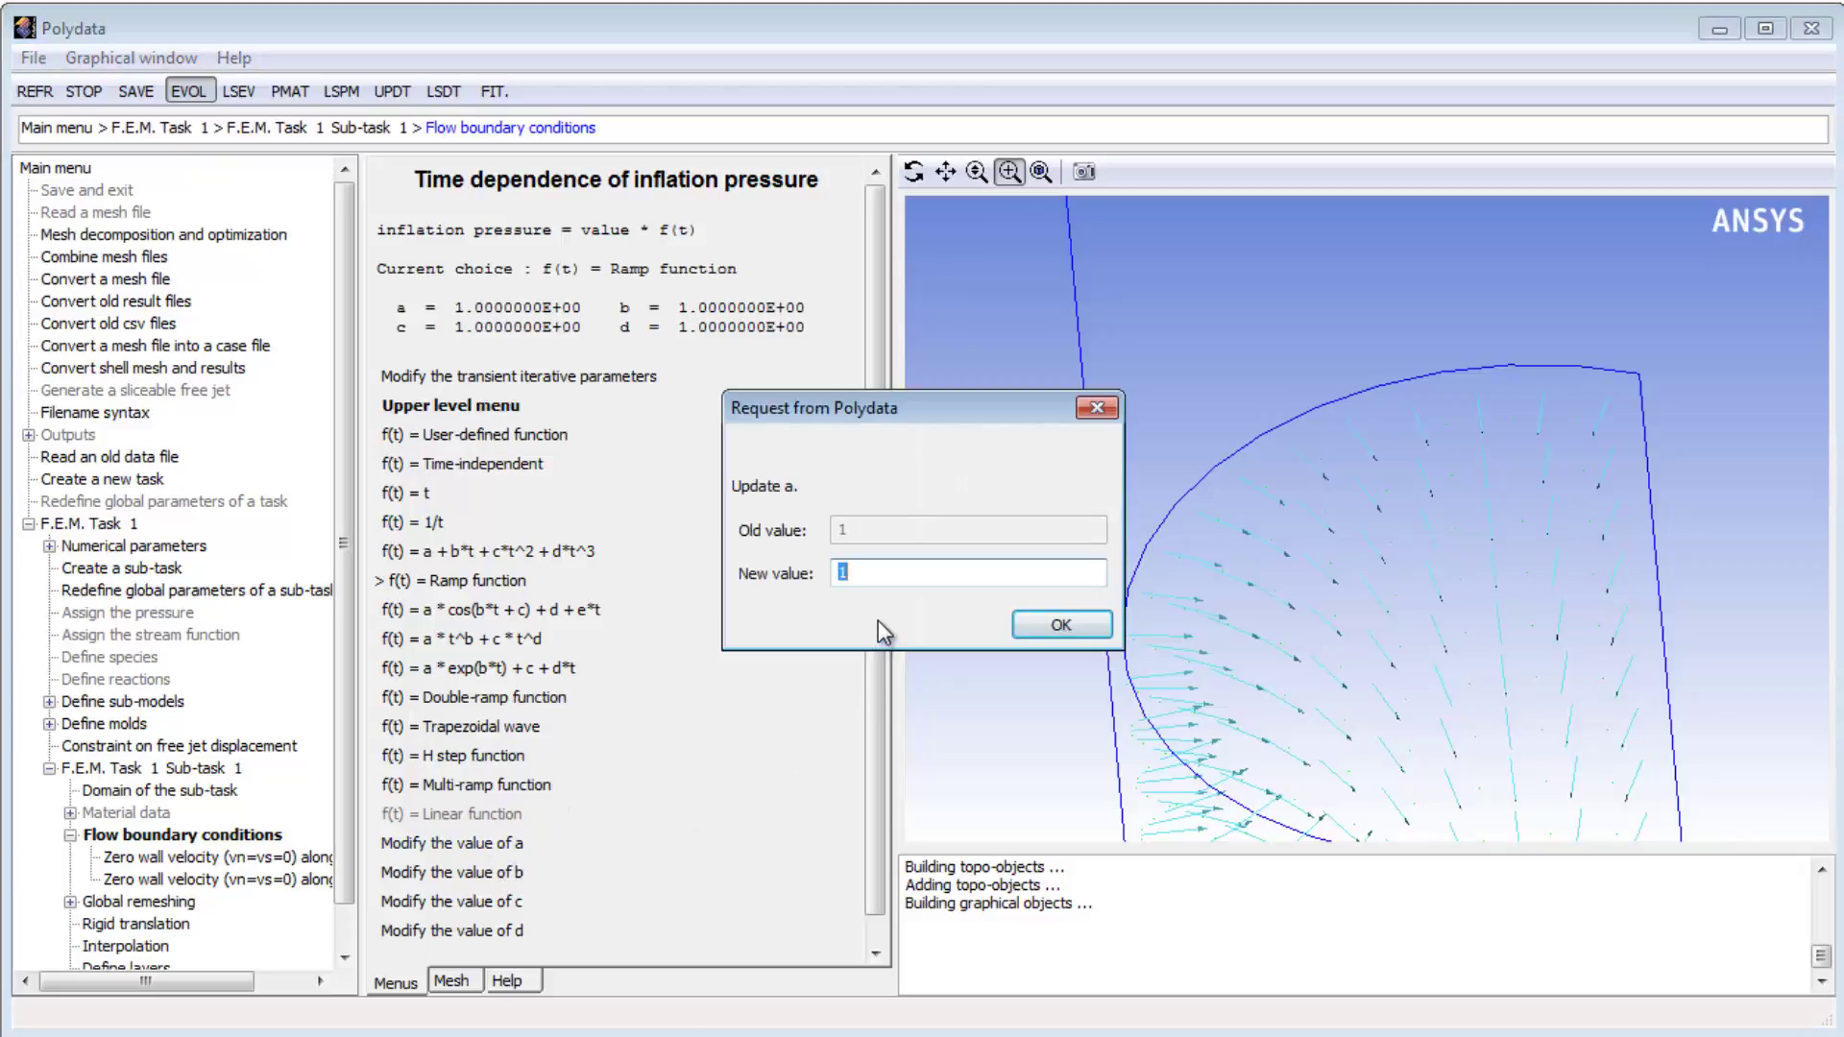
{"action": "left_click", "coordinate": [1069, 625]}
{"action": "left_click", "coordinate": [498, 872]}
{"action": "type", "text": "0"}
{"action": "left_click", "coordinate": [1044, 624]}
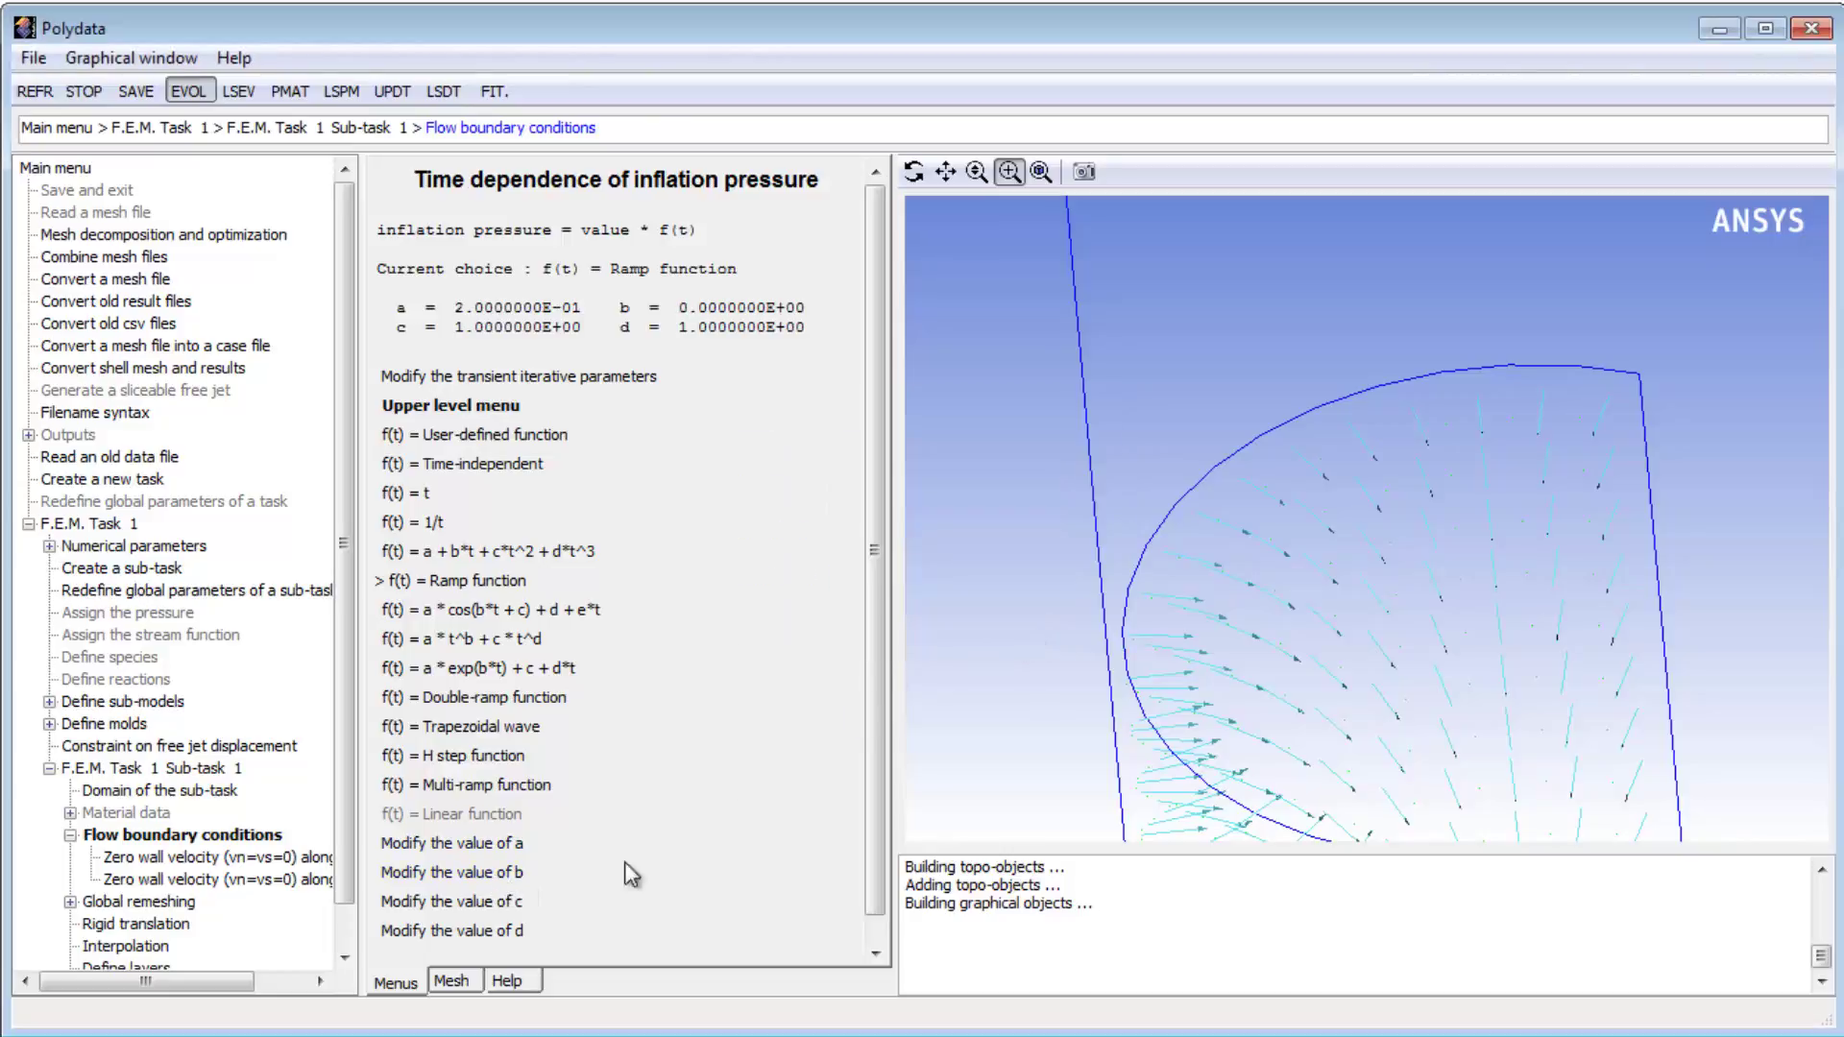
{"action": "left_click", "coordinate": [504, 903]}
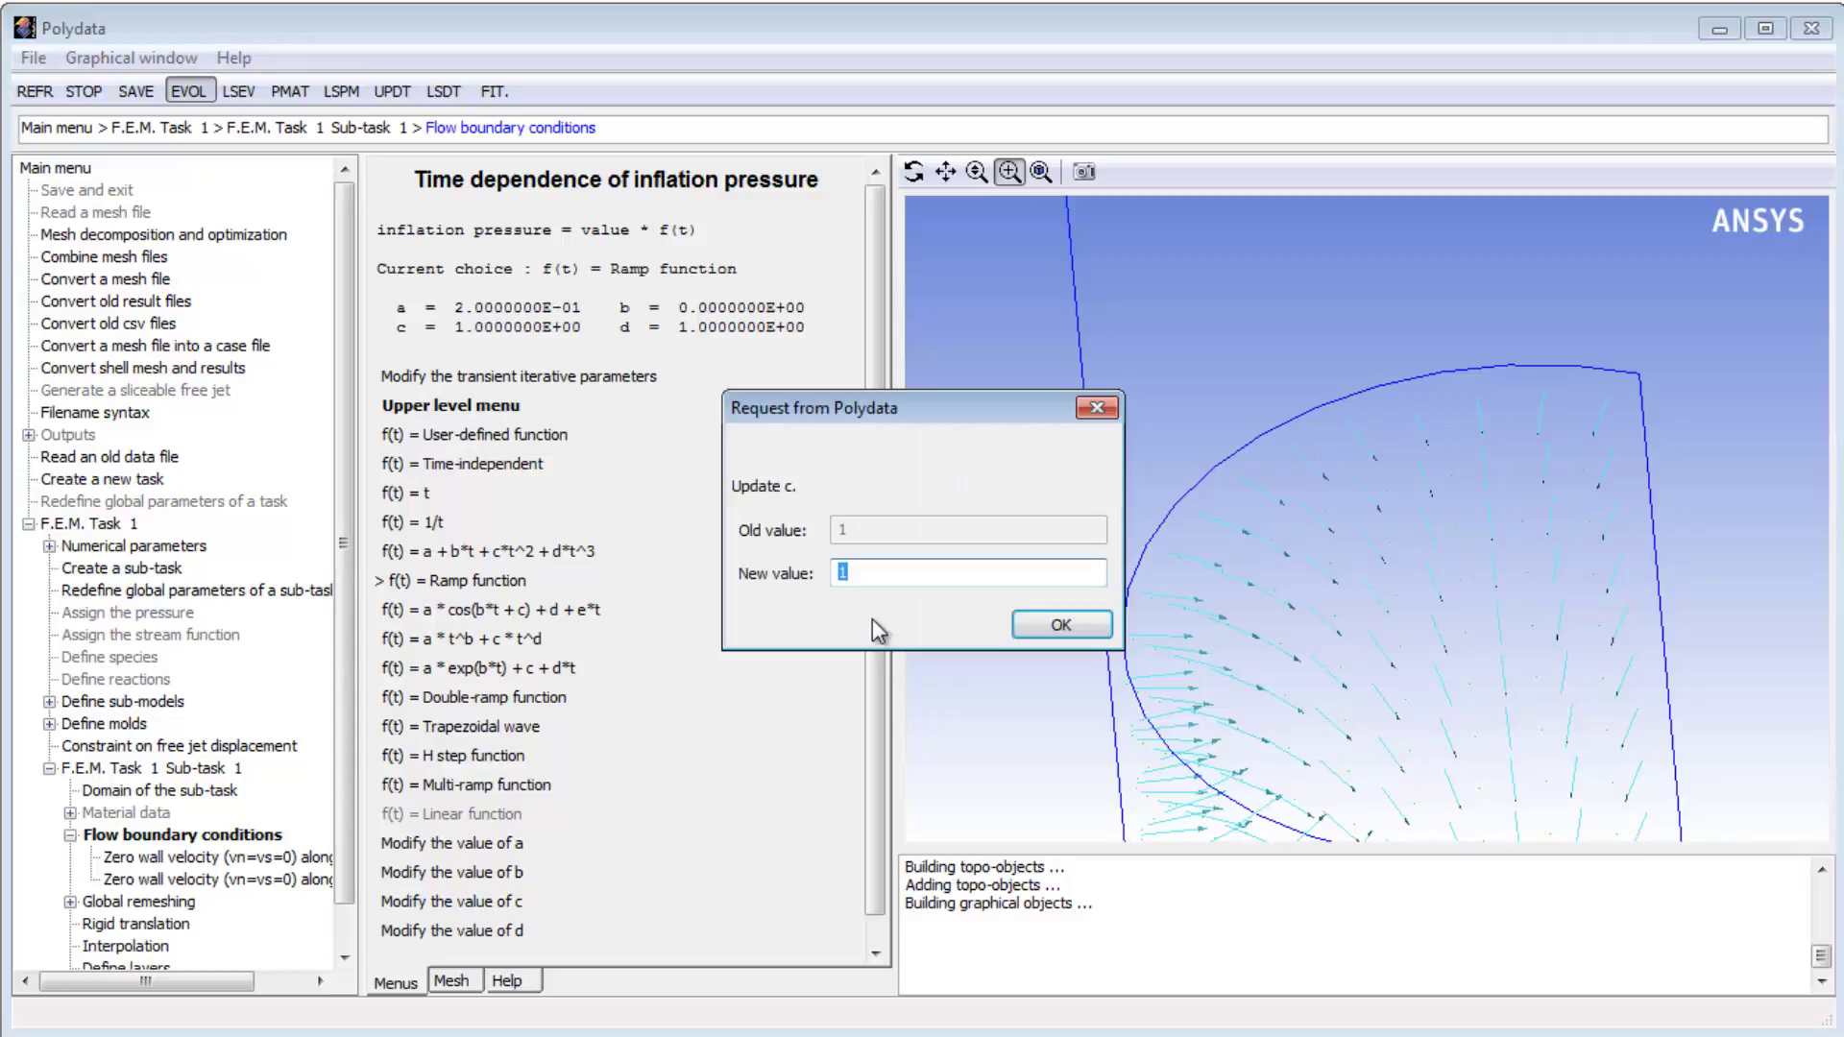
{"action": "type", "text": "0.5"}
{"action": "left_click", "coordinate": [1061, 623]}
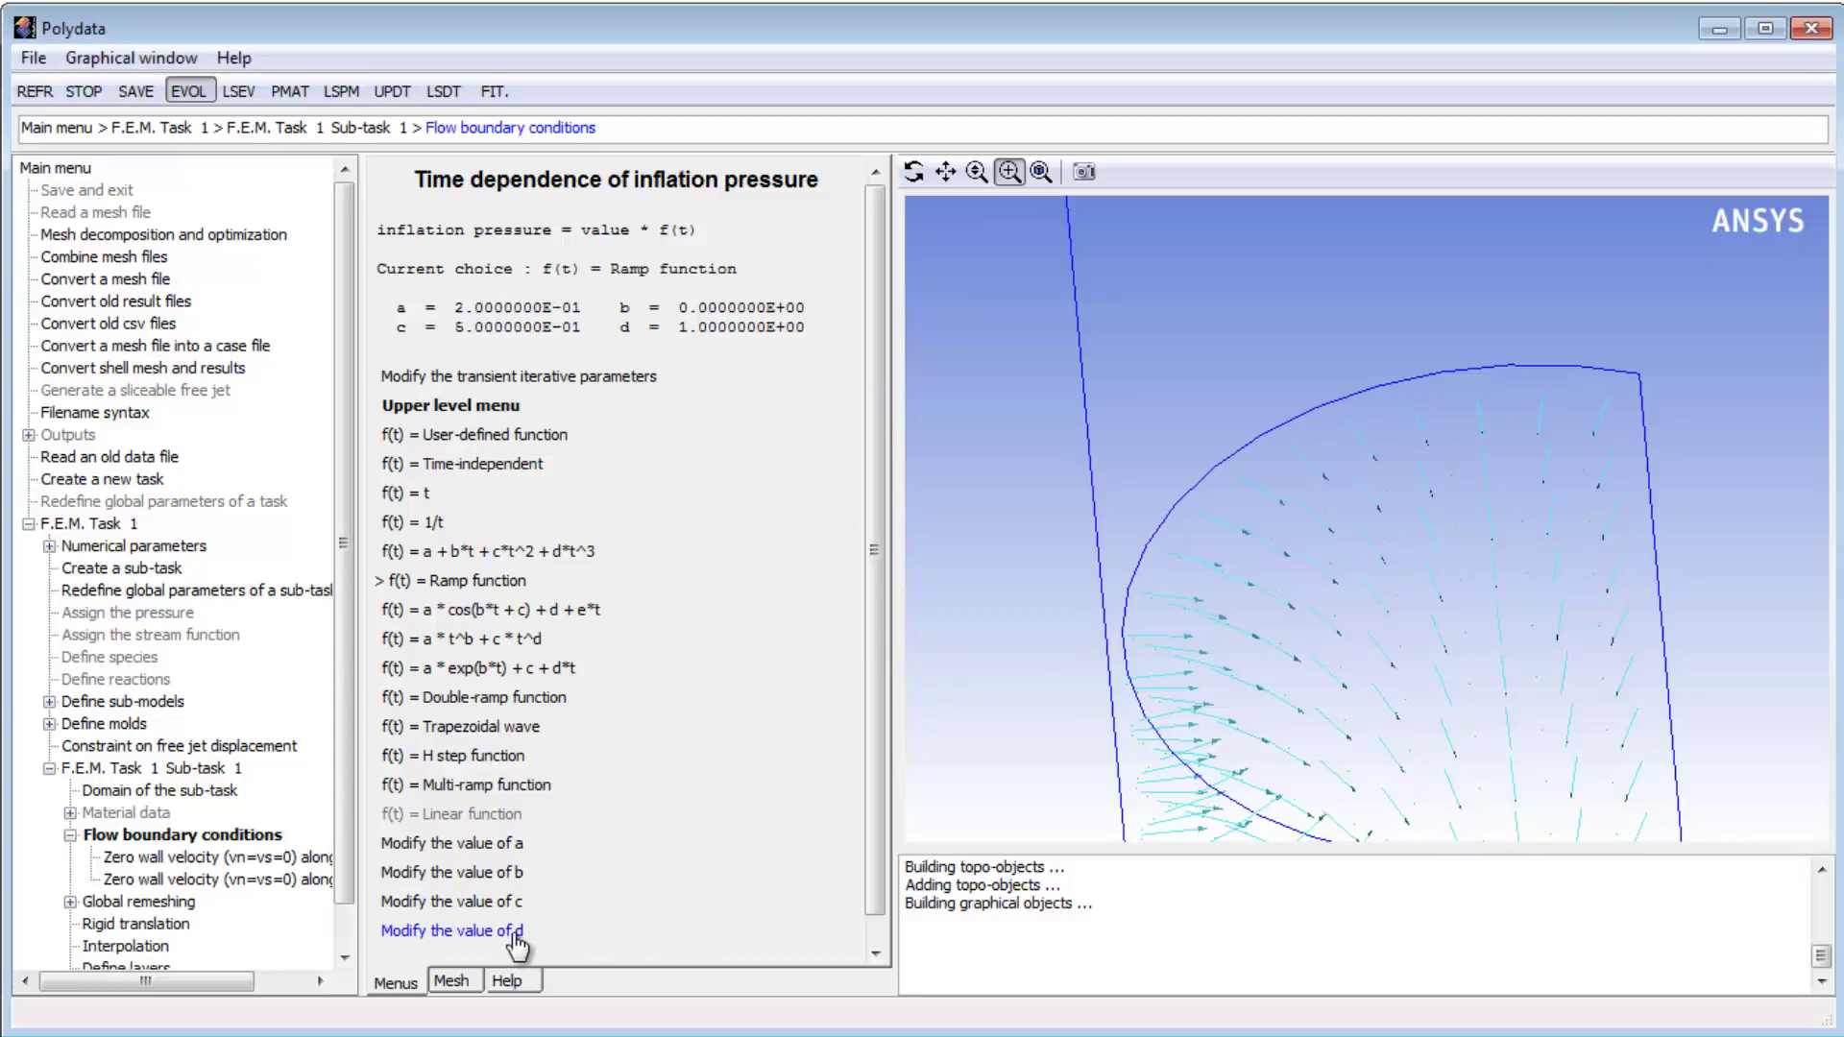
{"action": "left_click", "coordinate": [511, 932]}
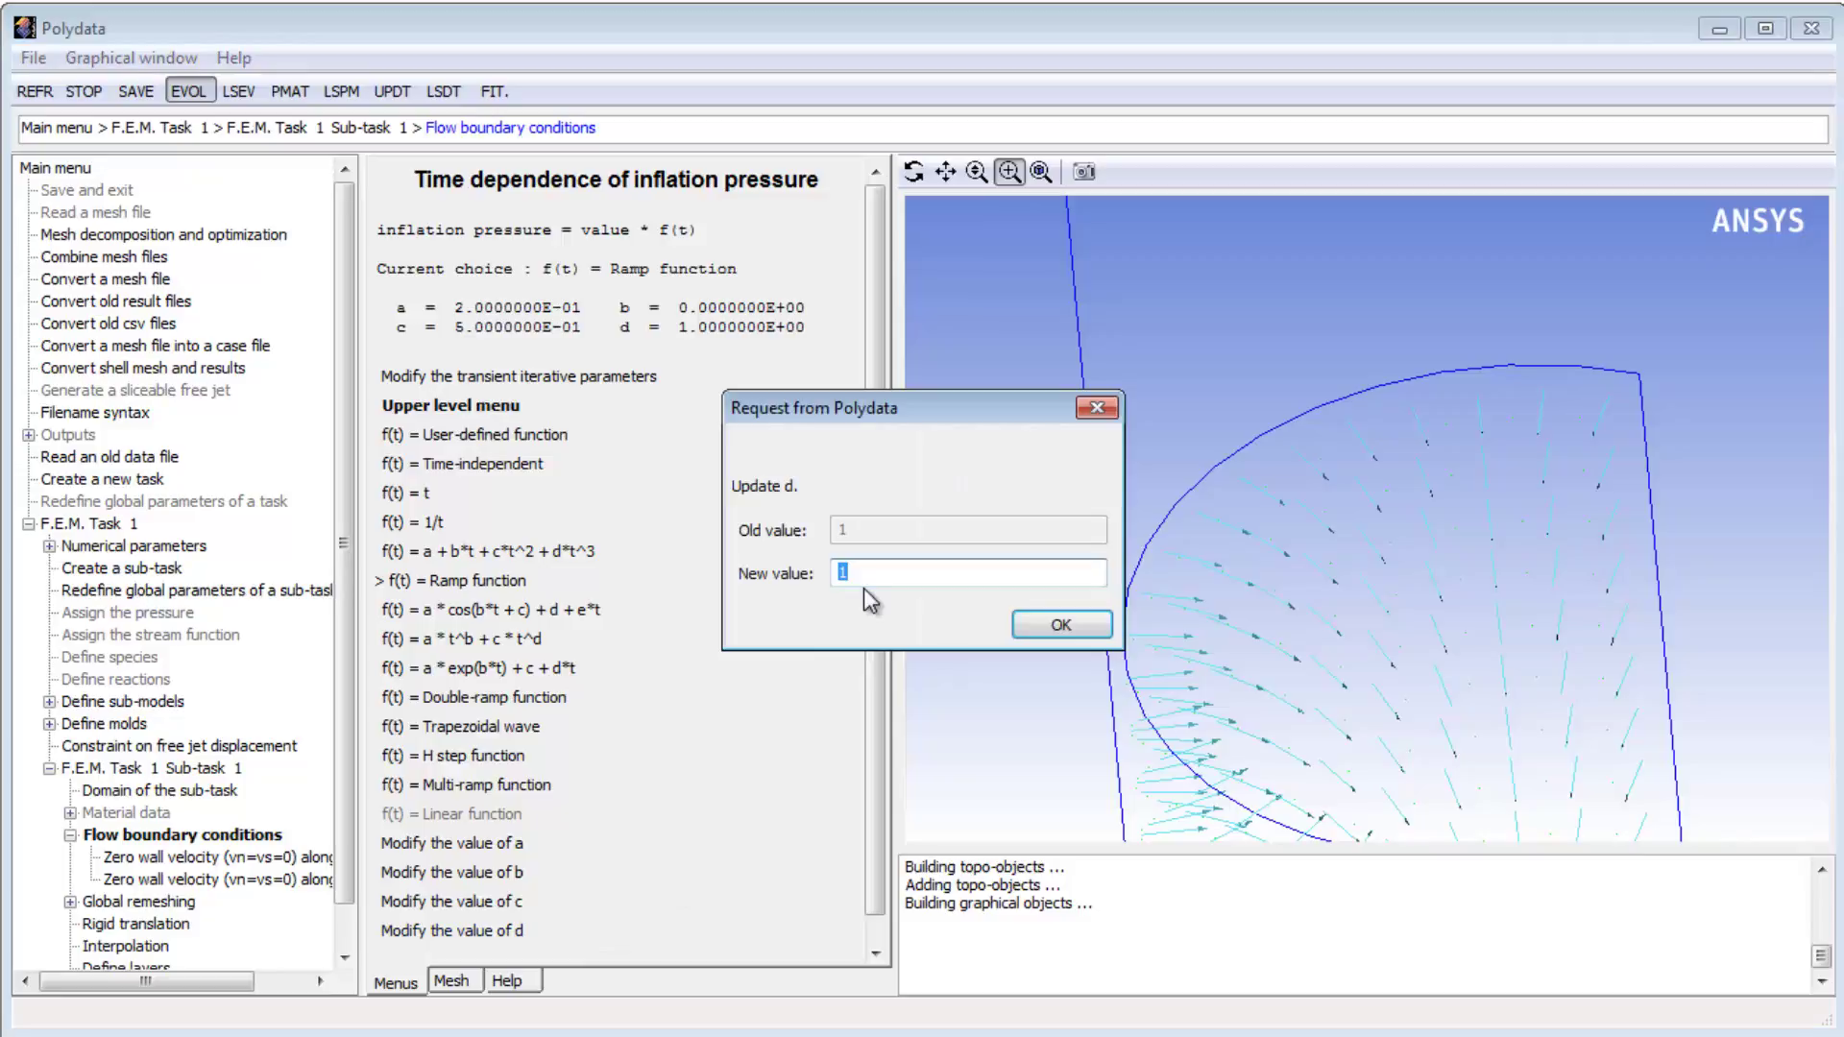
{"action": "left_click", "coordinate": [1054, 628]}
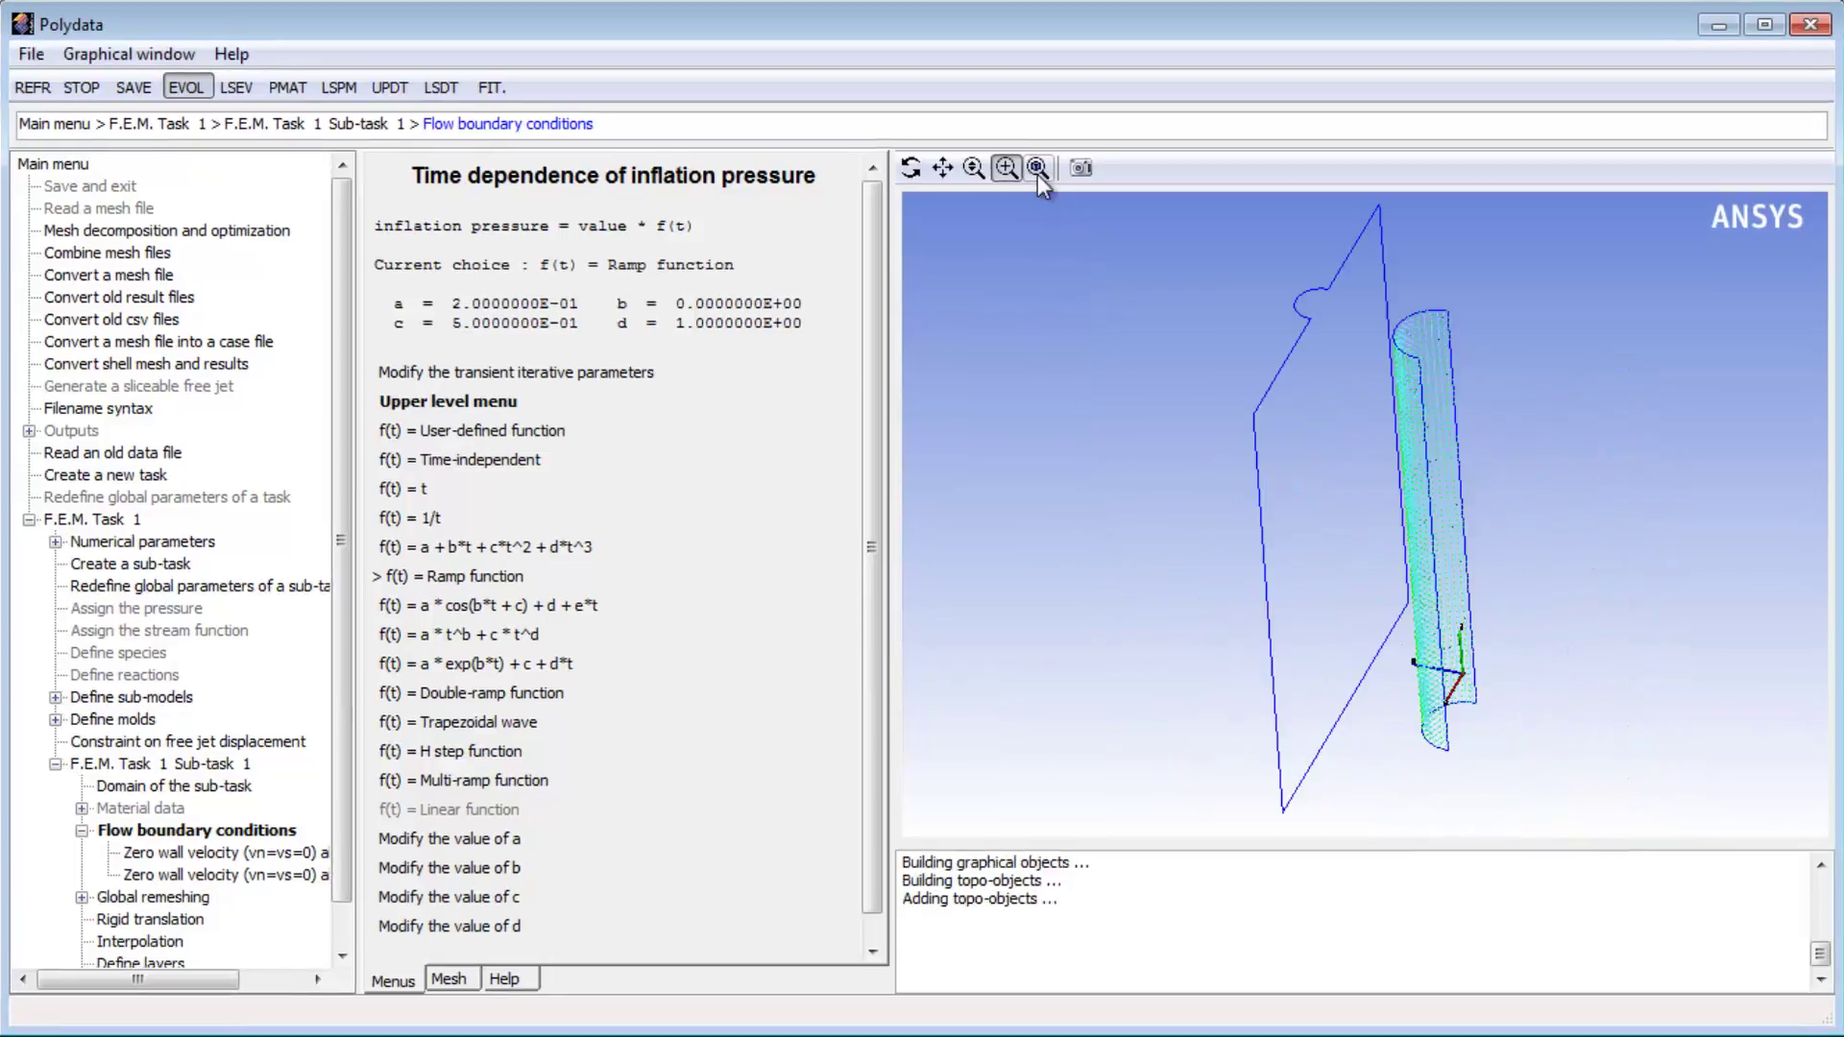
Change the vertical zero-wall-velocity boundary into a plane of symmetry.
{"action": "left_click", "coordinate": [484, 411]}
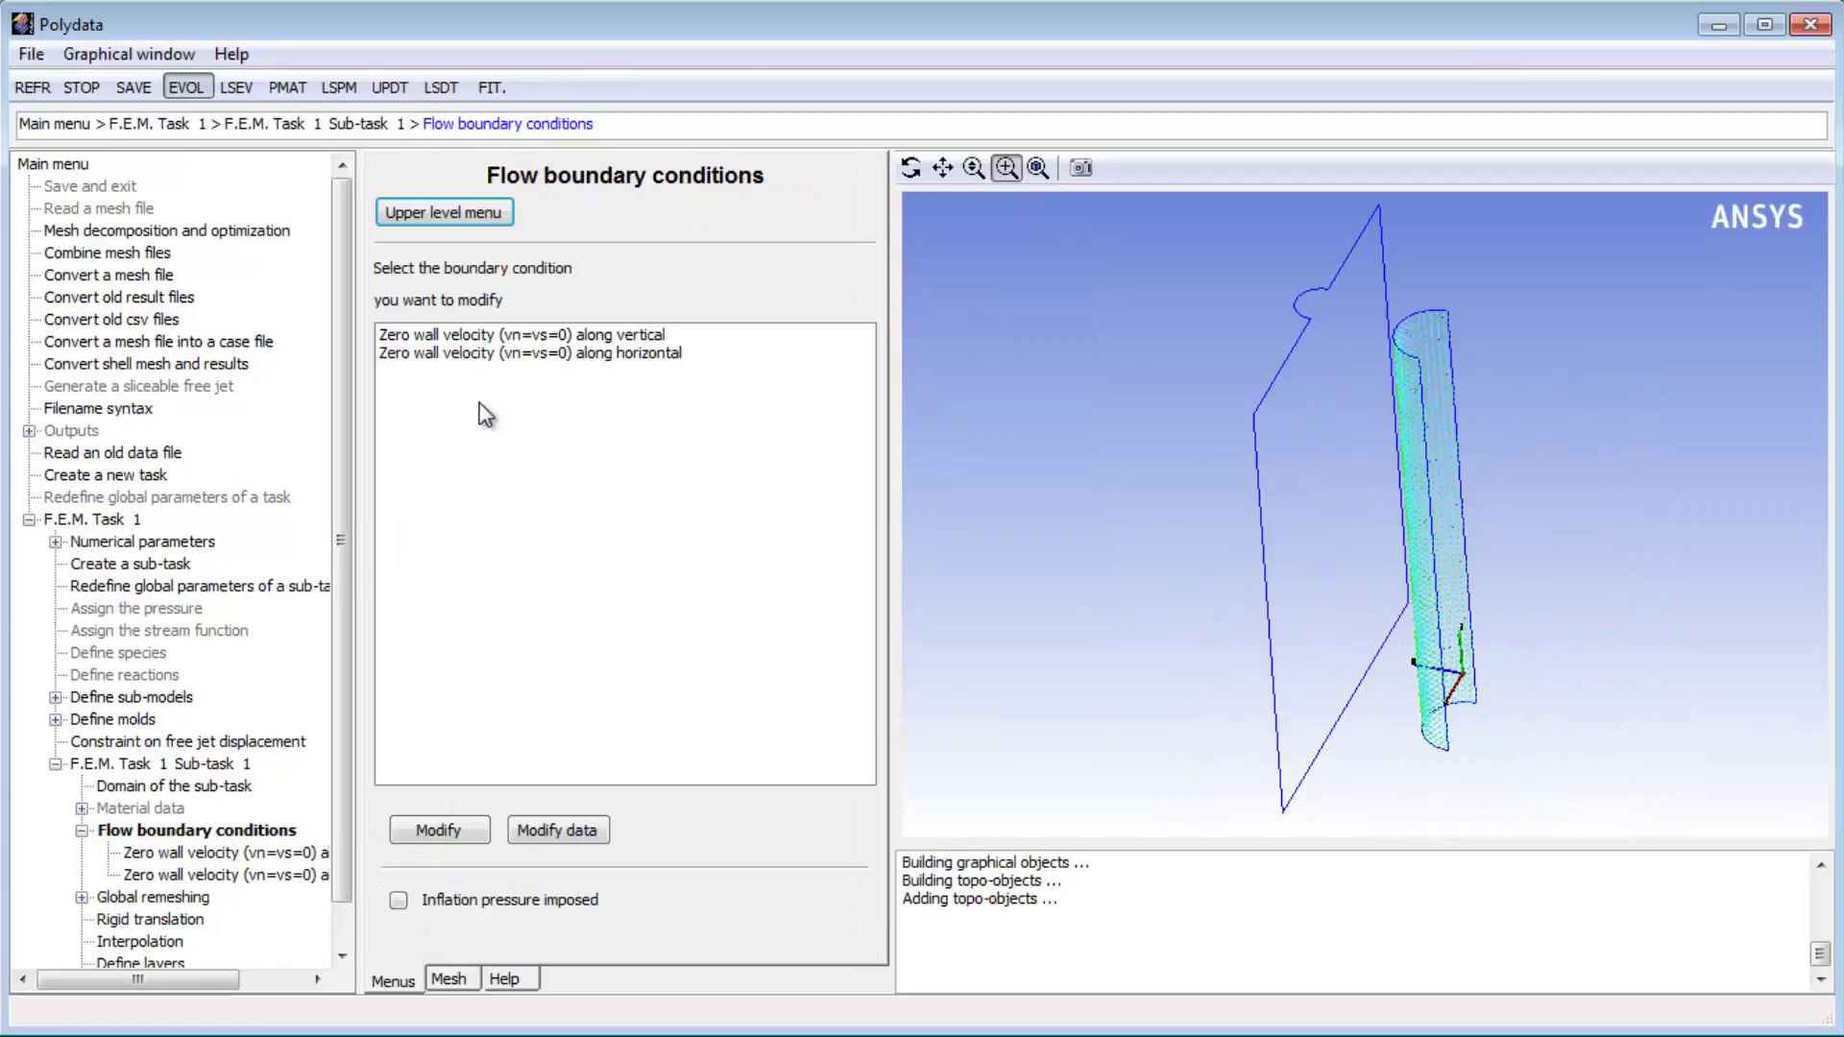
{"action": "left_click", "coordinate": [486, 335]}
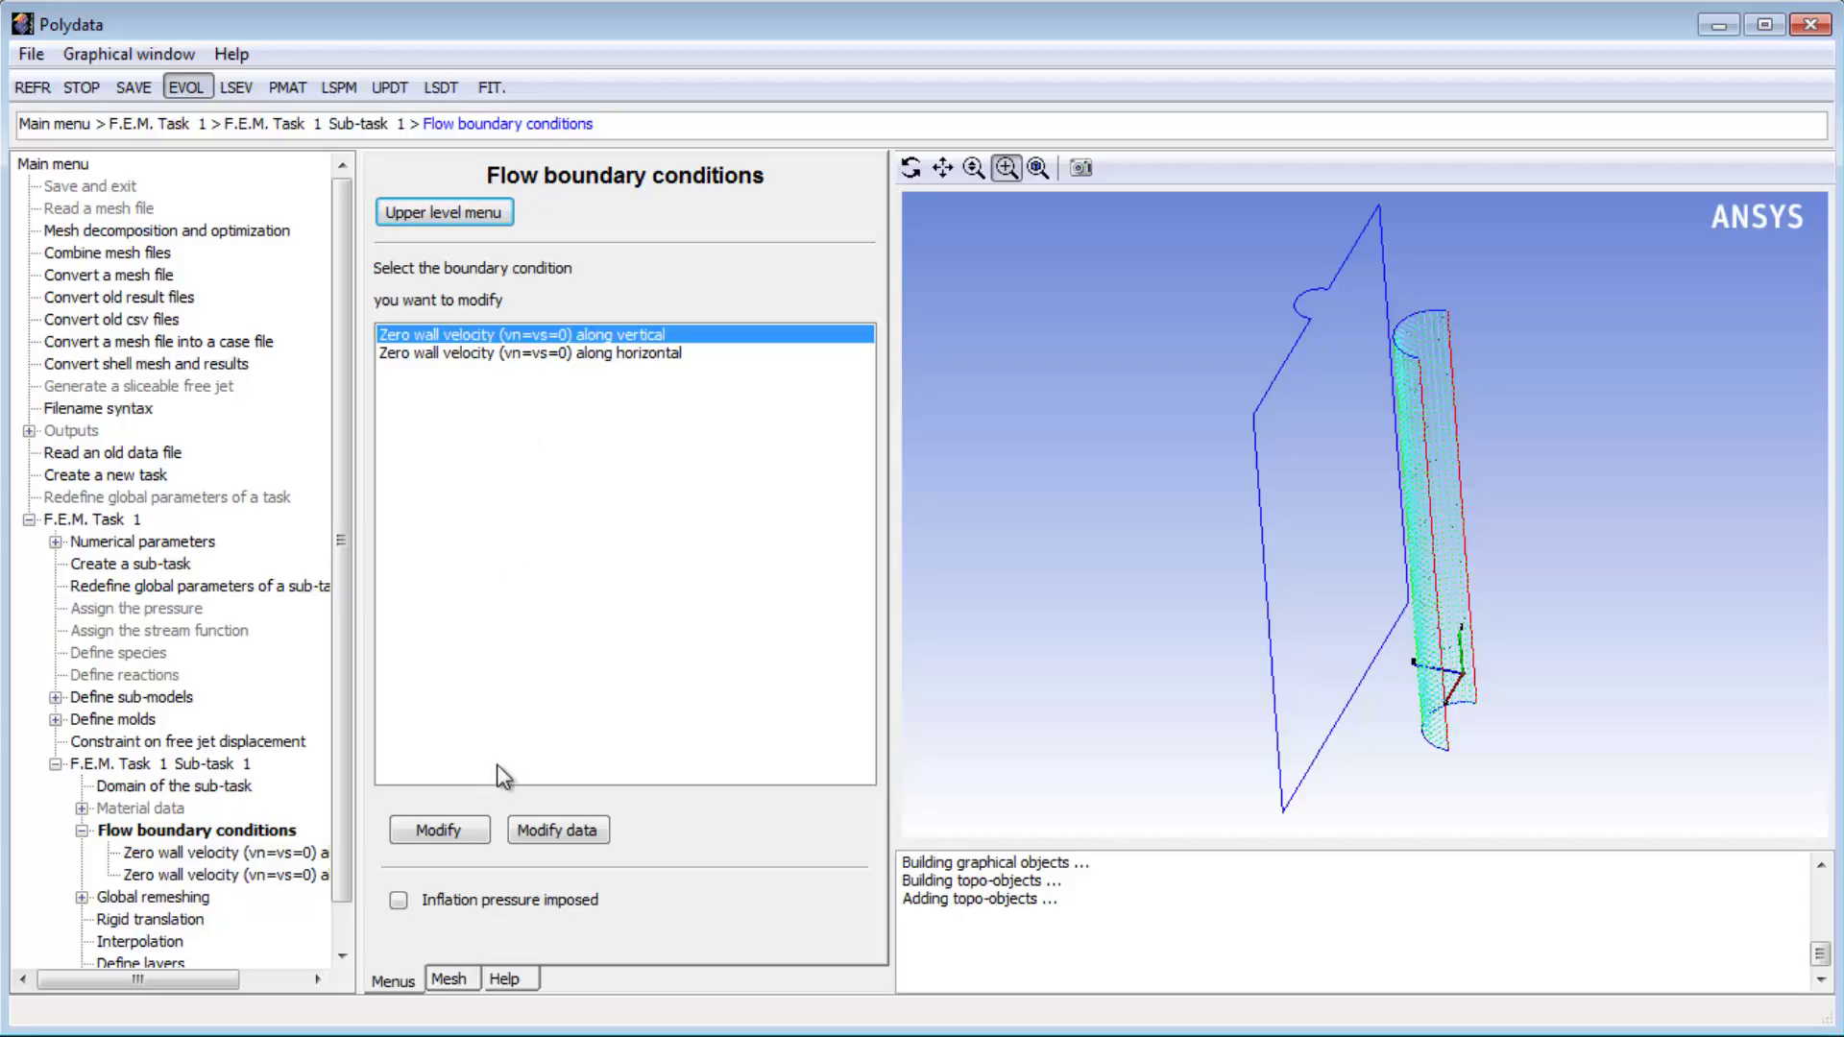
{"action": "left_click", "coordinate": [453, 832]}
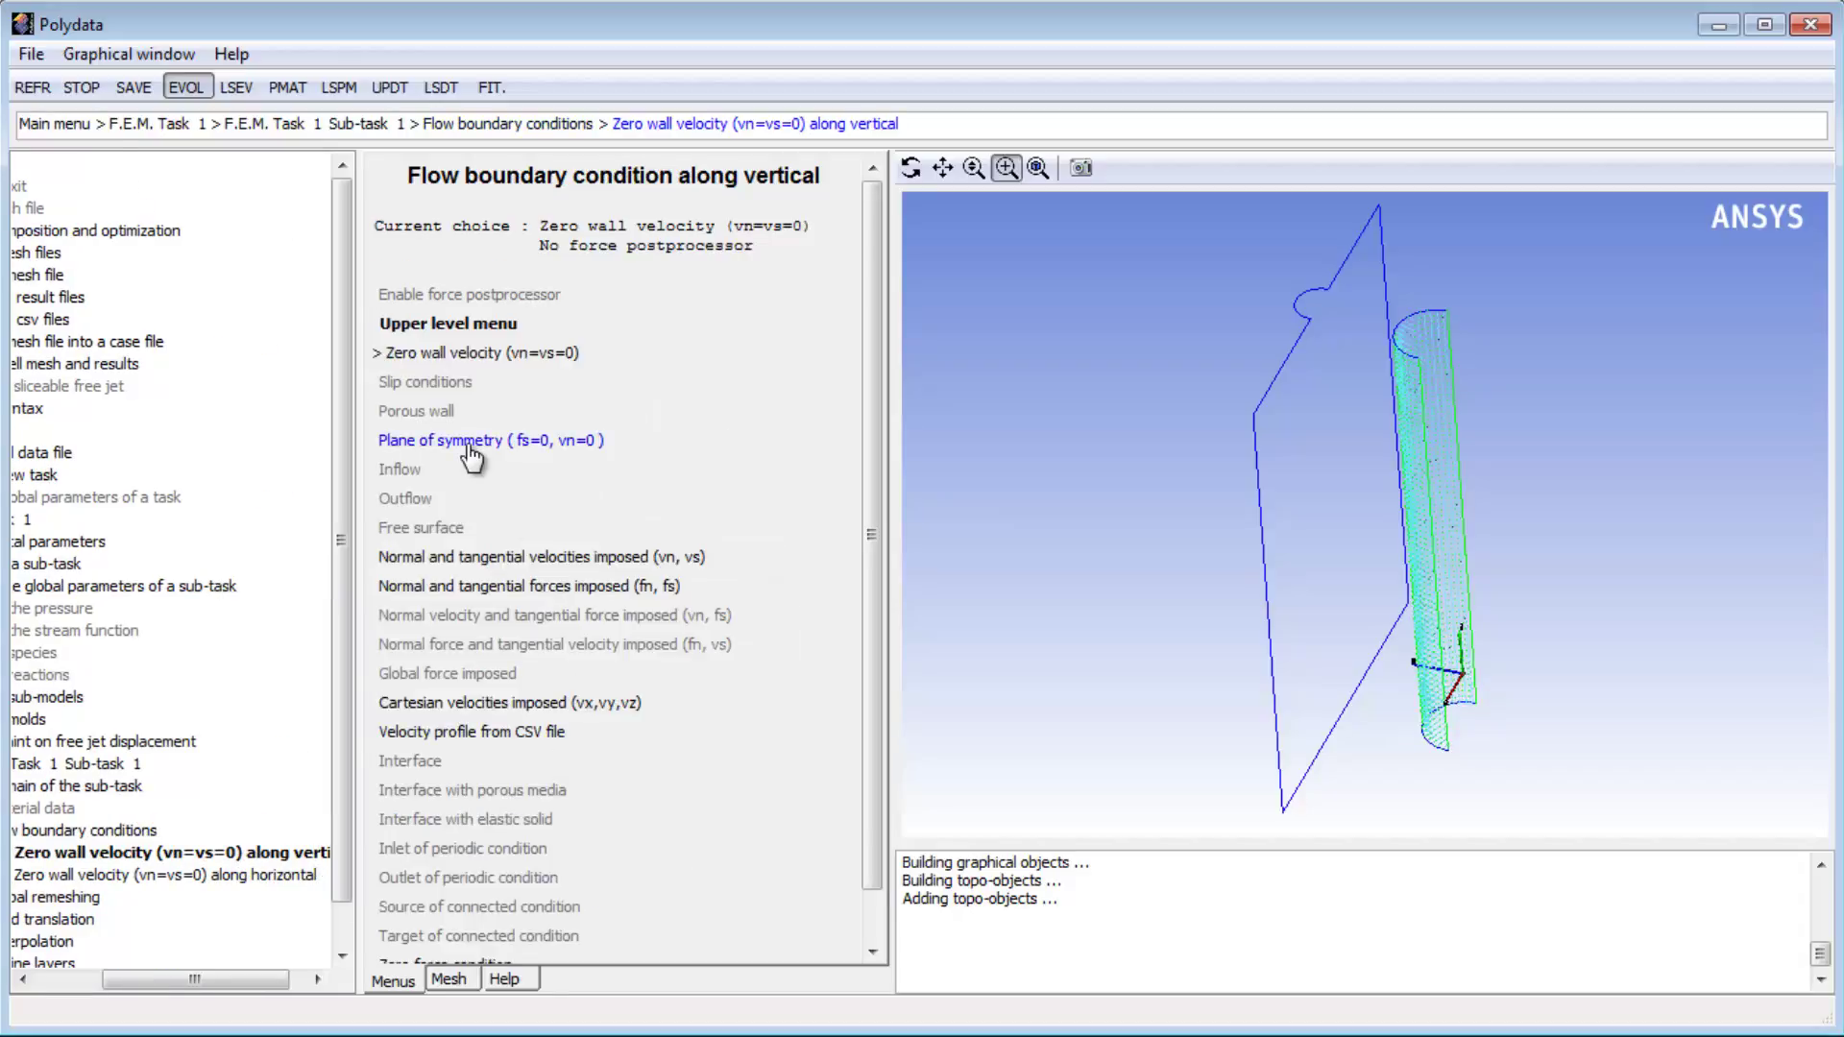
{"action": "left_click", "coordinate": [473, 457]}
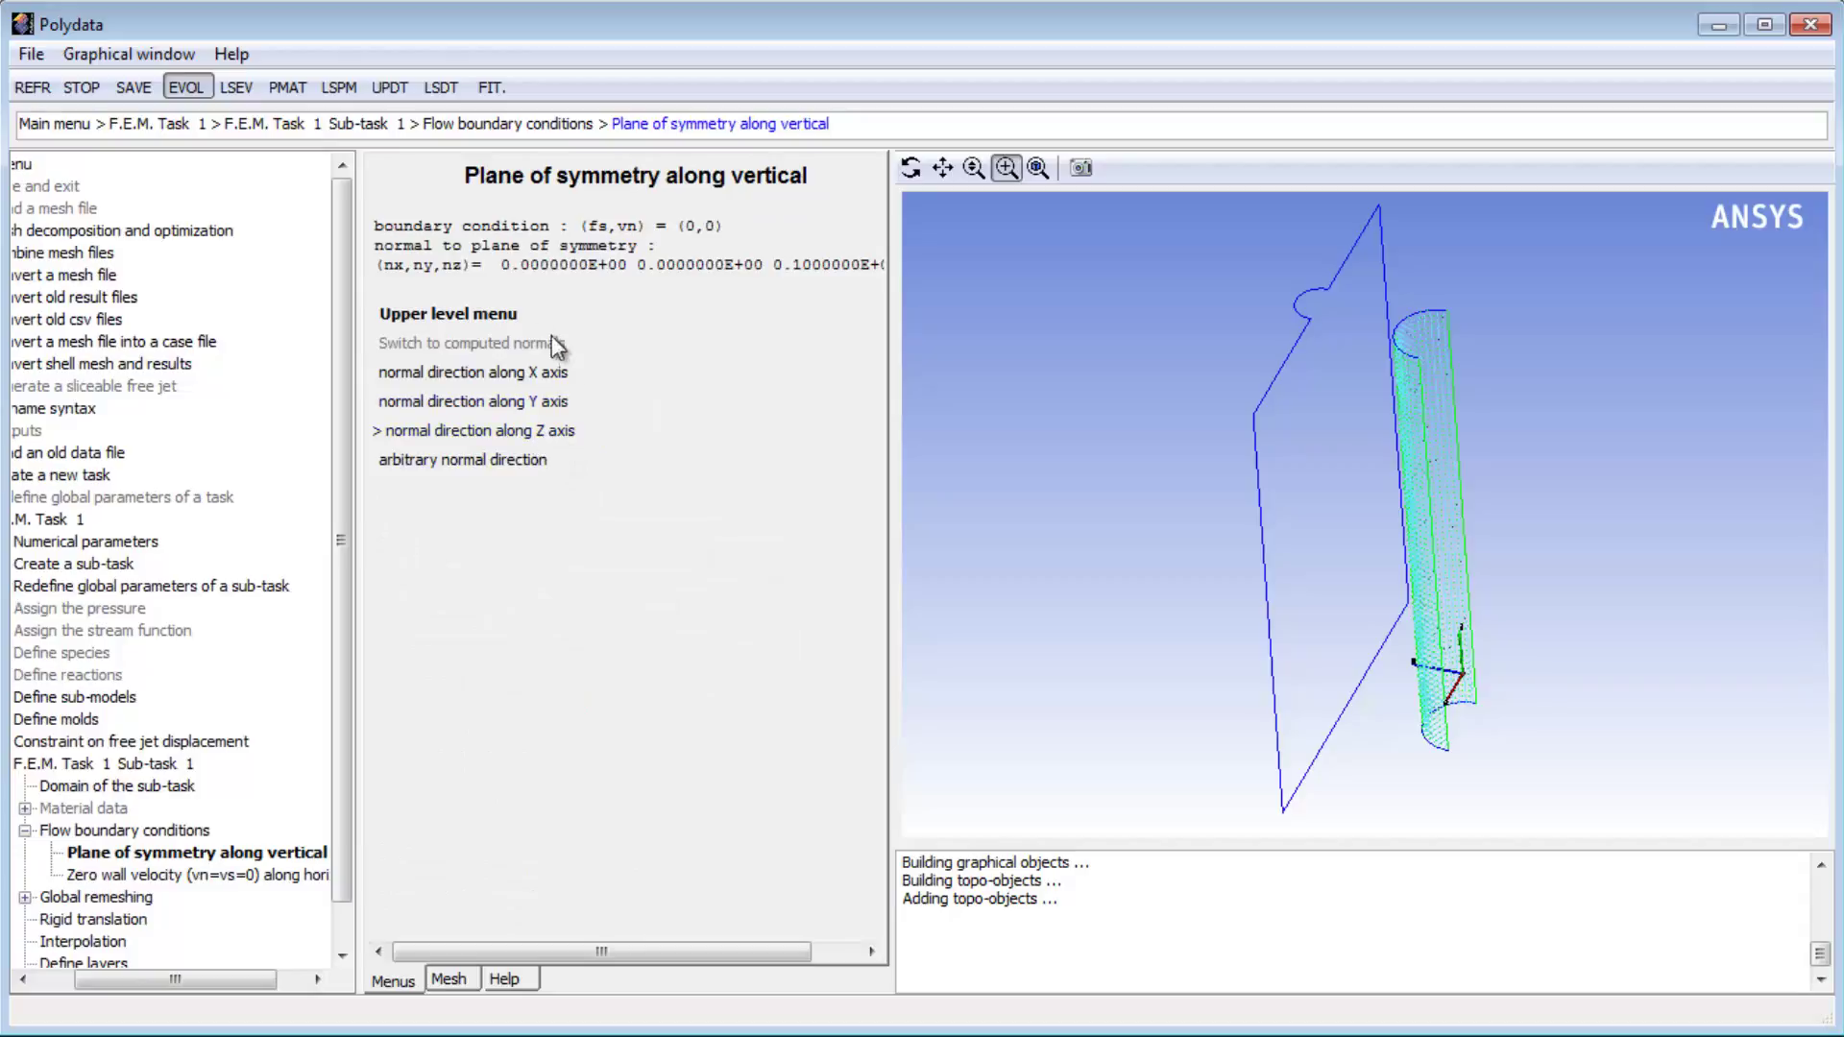
{"action": "left_click", "coordinate": [494, 317]}
Change the horizontal boundary into a plane of symmetry with its normal along Y.
{"action": "left_click", "coordinate": [503, 352]}
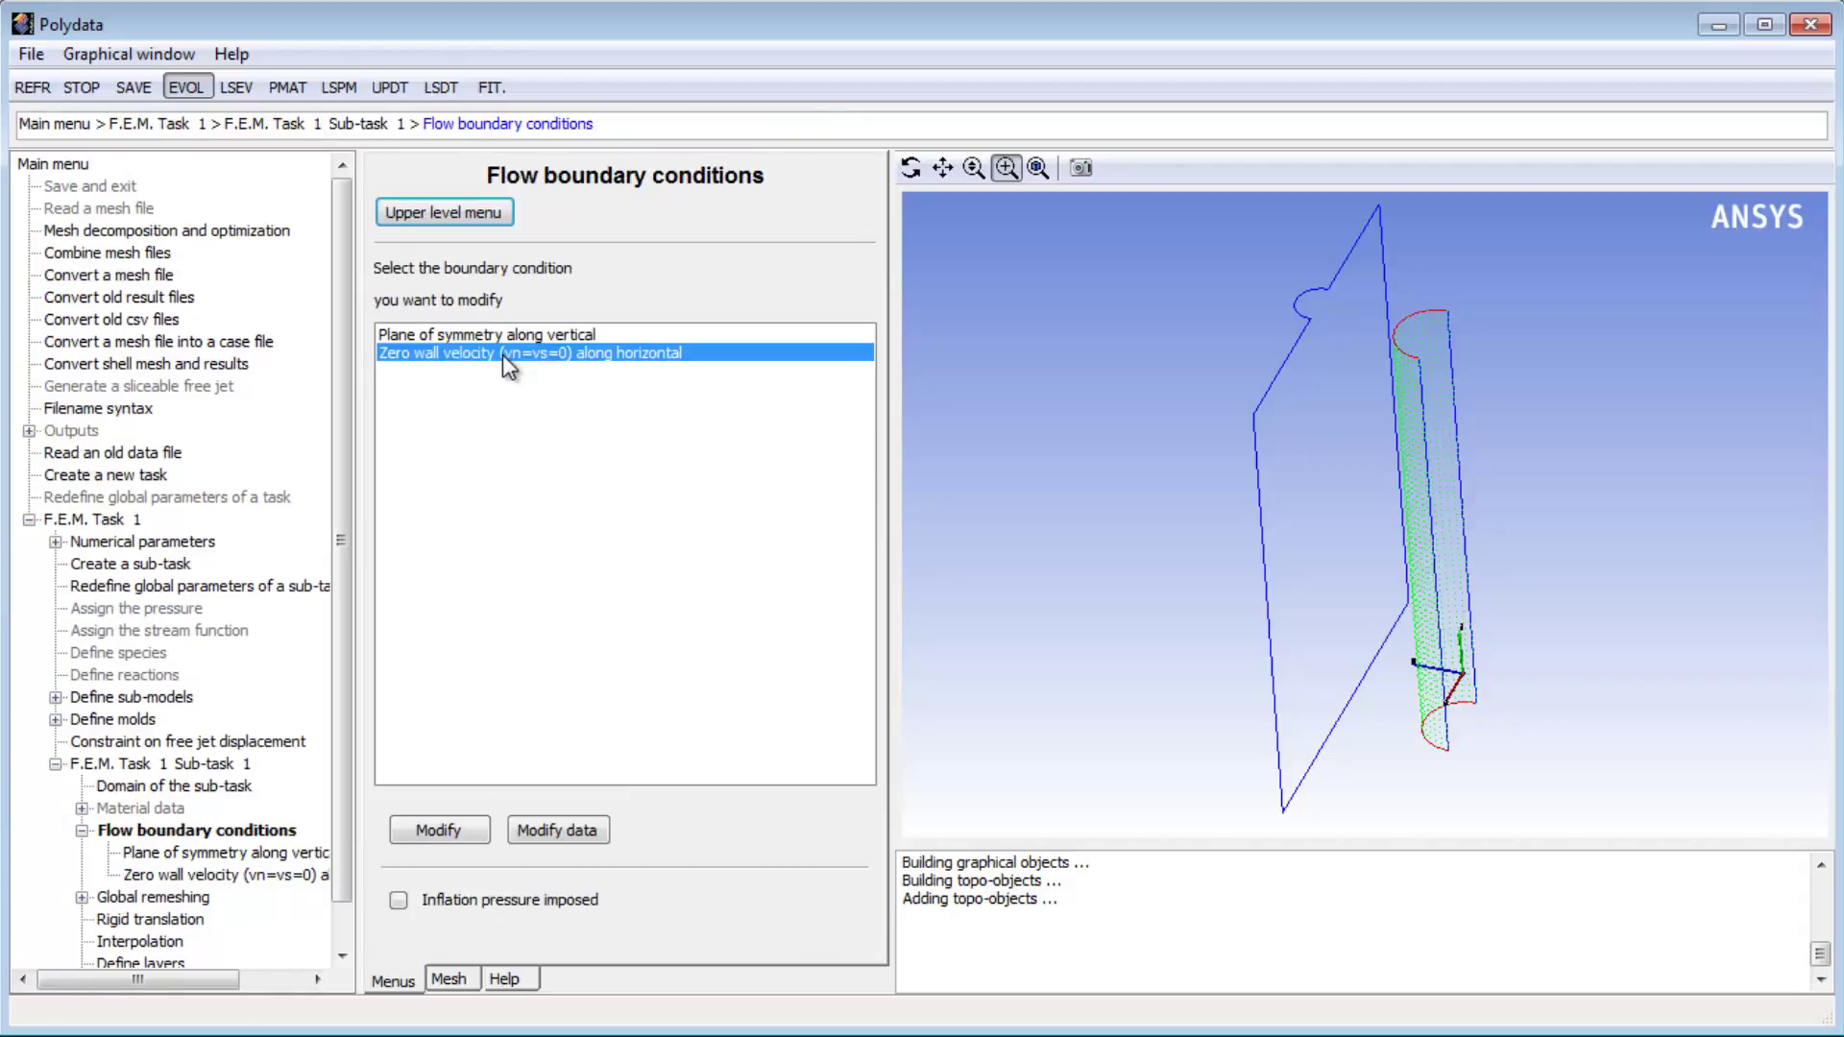
{"action": "left_click", "coordinate": [454, 832]}
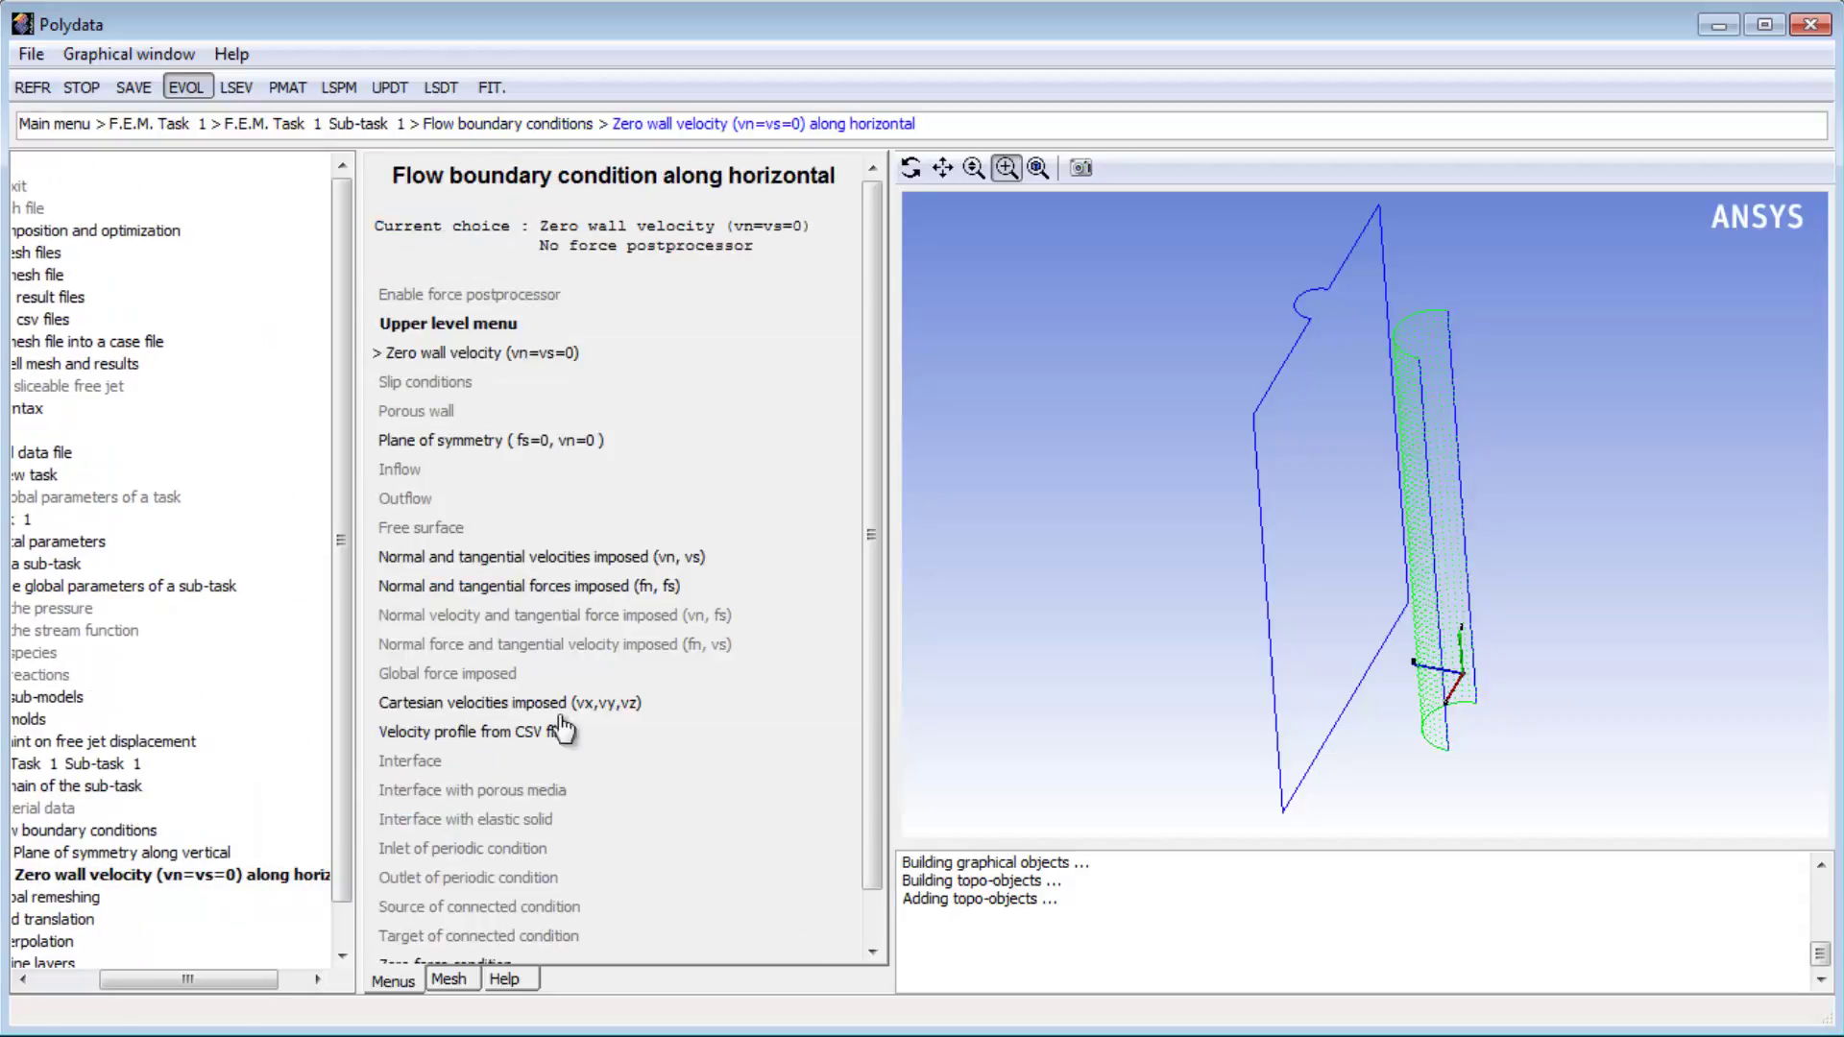
{"action": "left_click", "coordinate": [459, 443]}
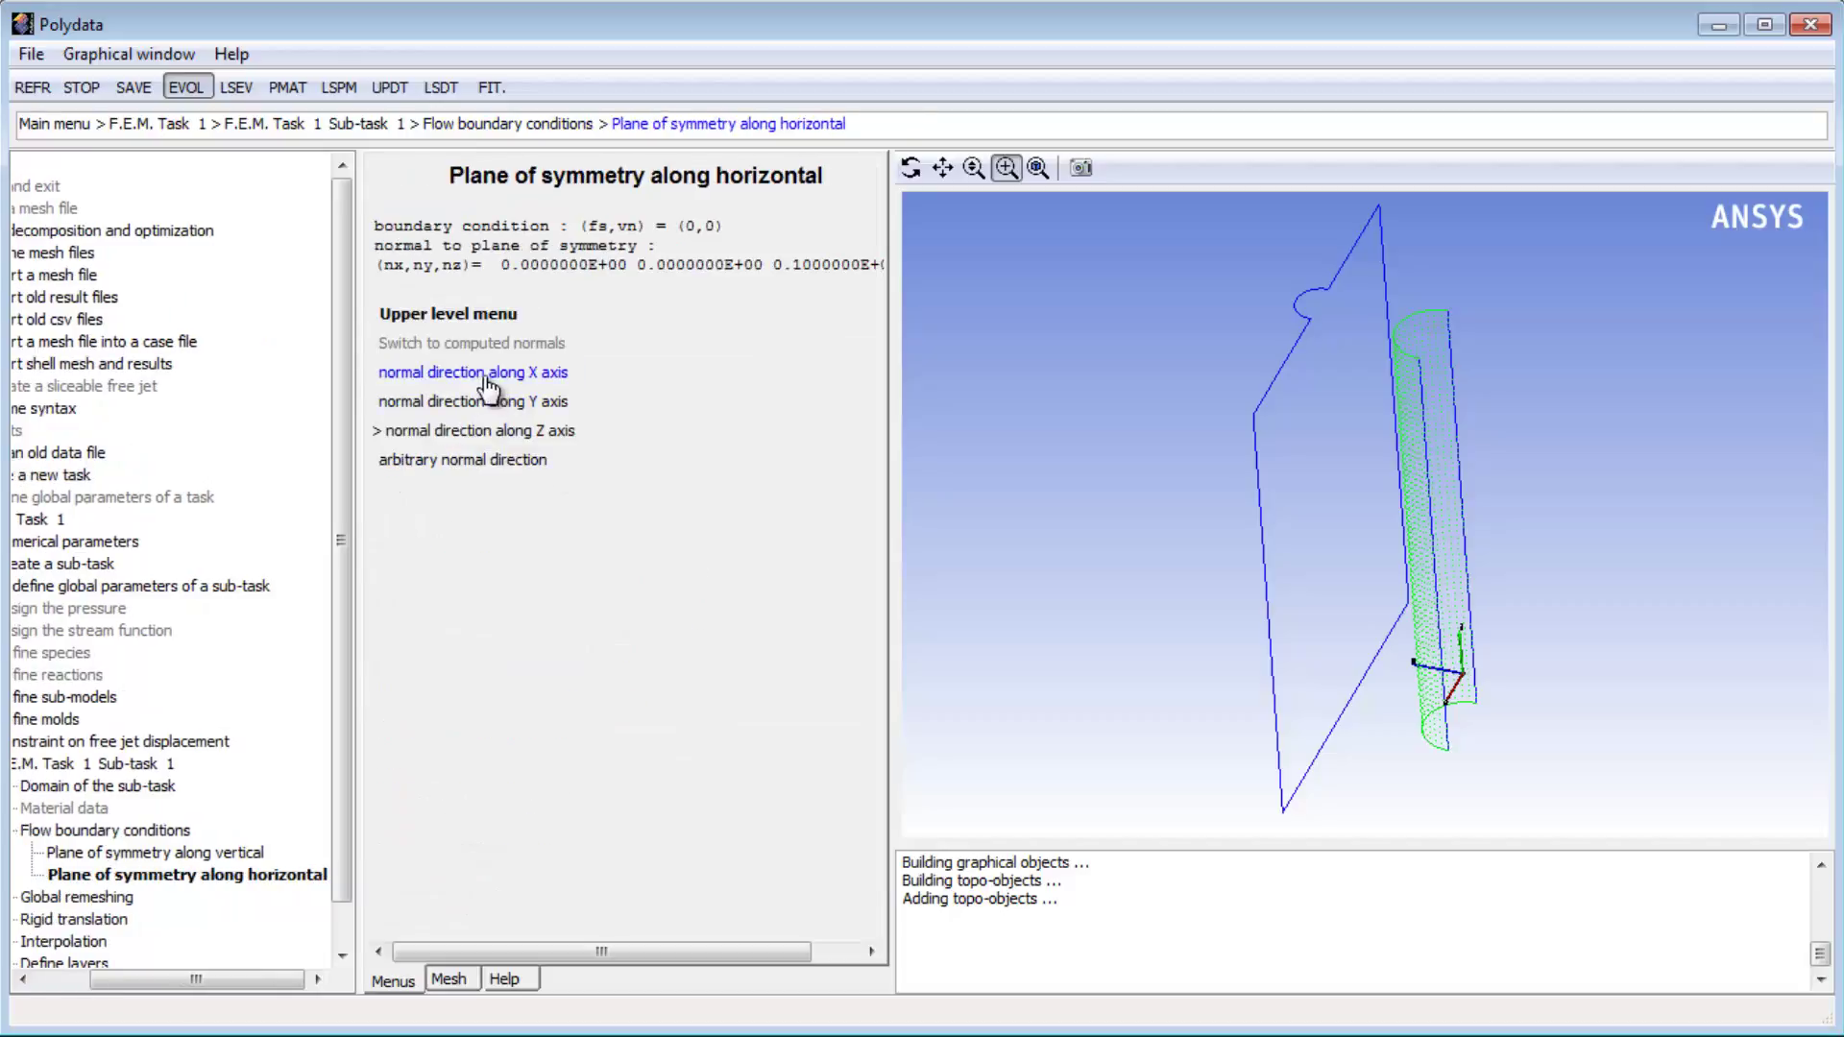
{"action": "left_click", "coordinate": [484, 402]}
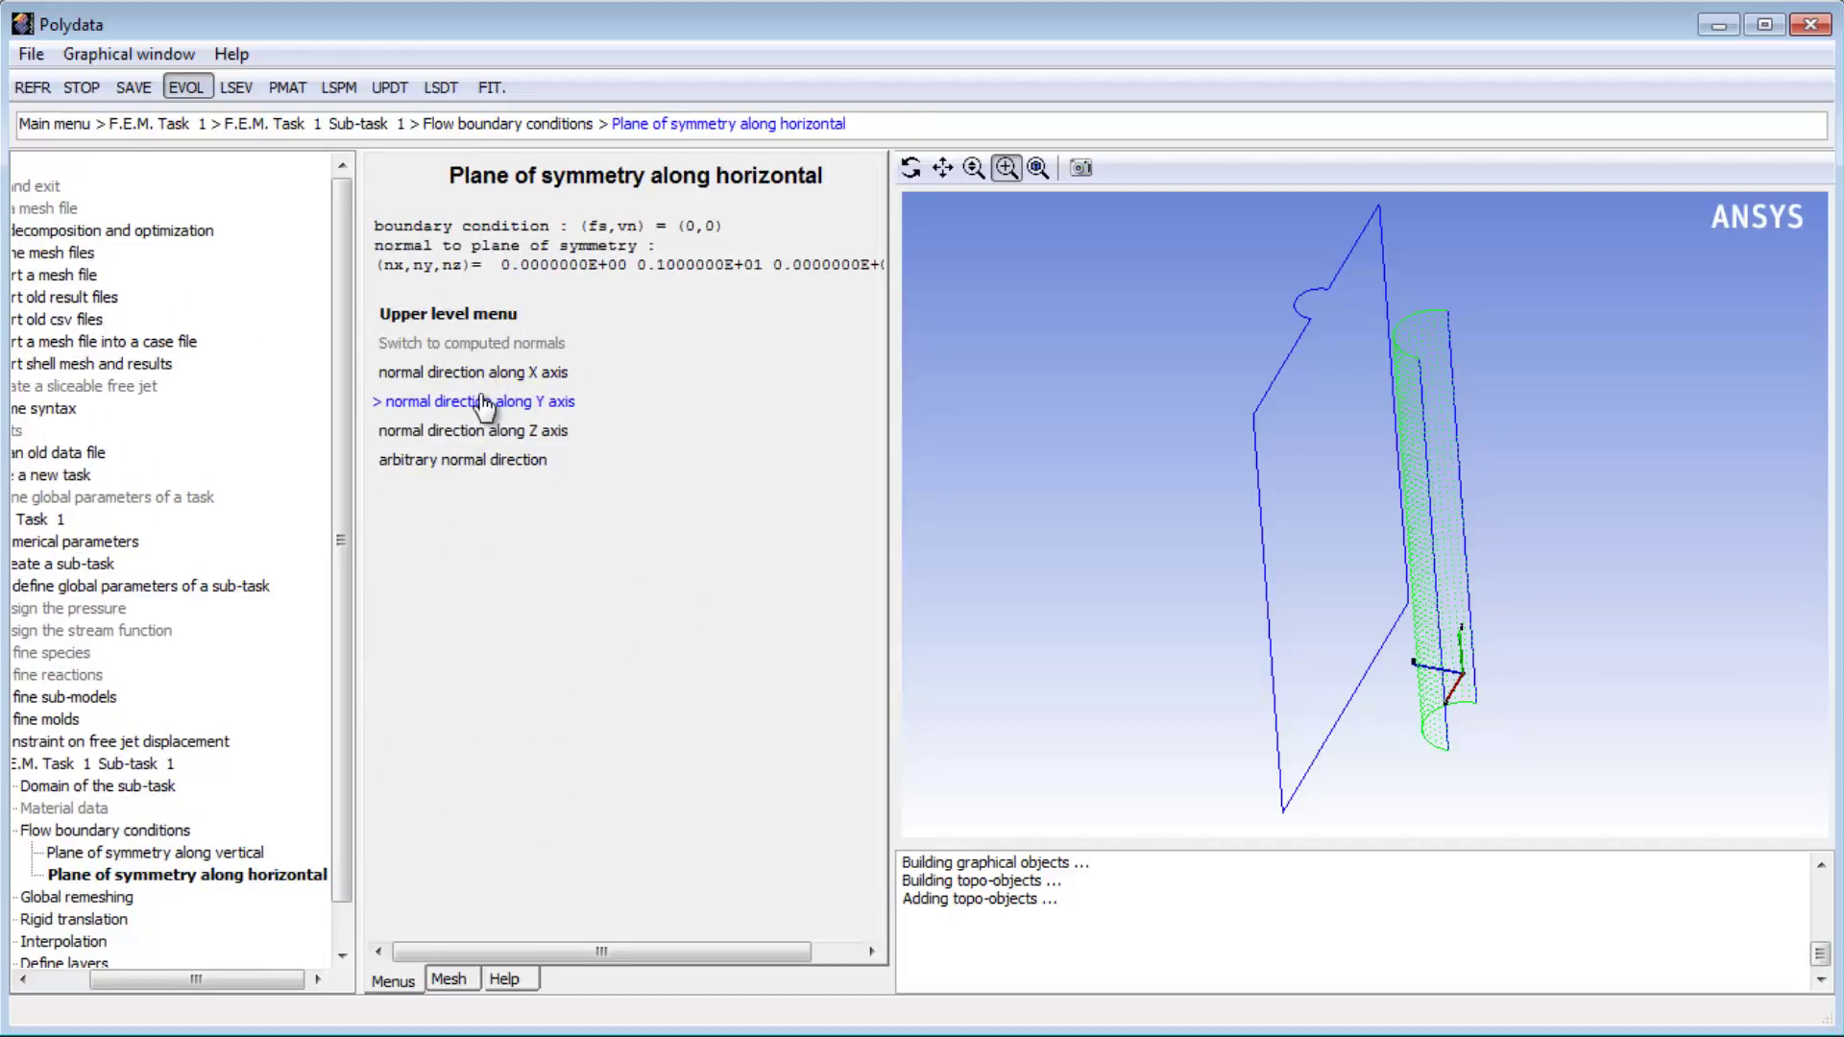
{"action": "left_click", "coordinate": [484, 312]}
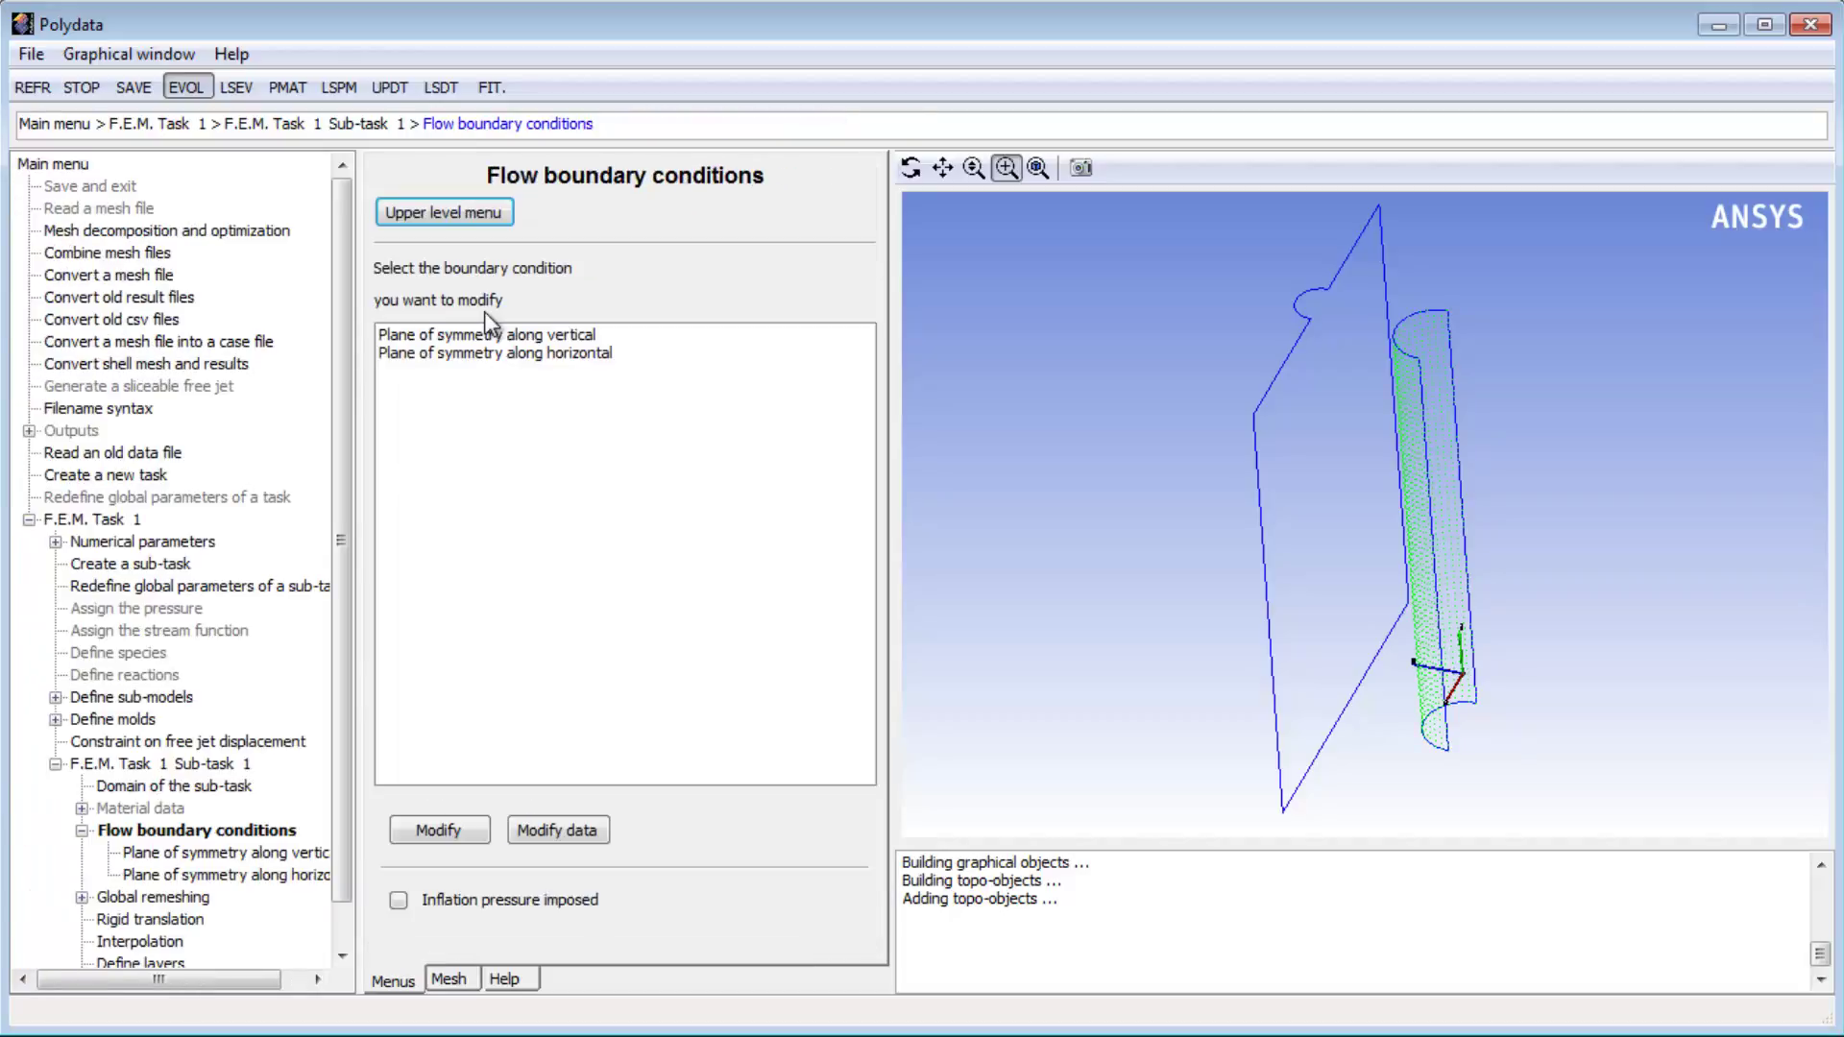
{"action": "left_click", "coordinate": [467, 214]}
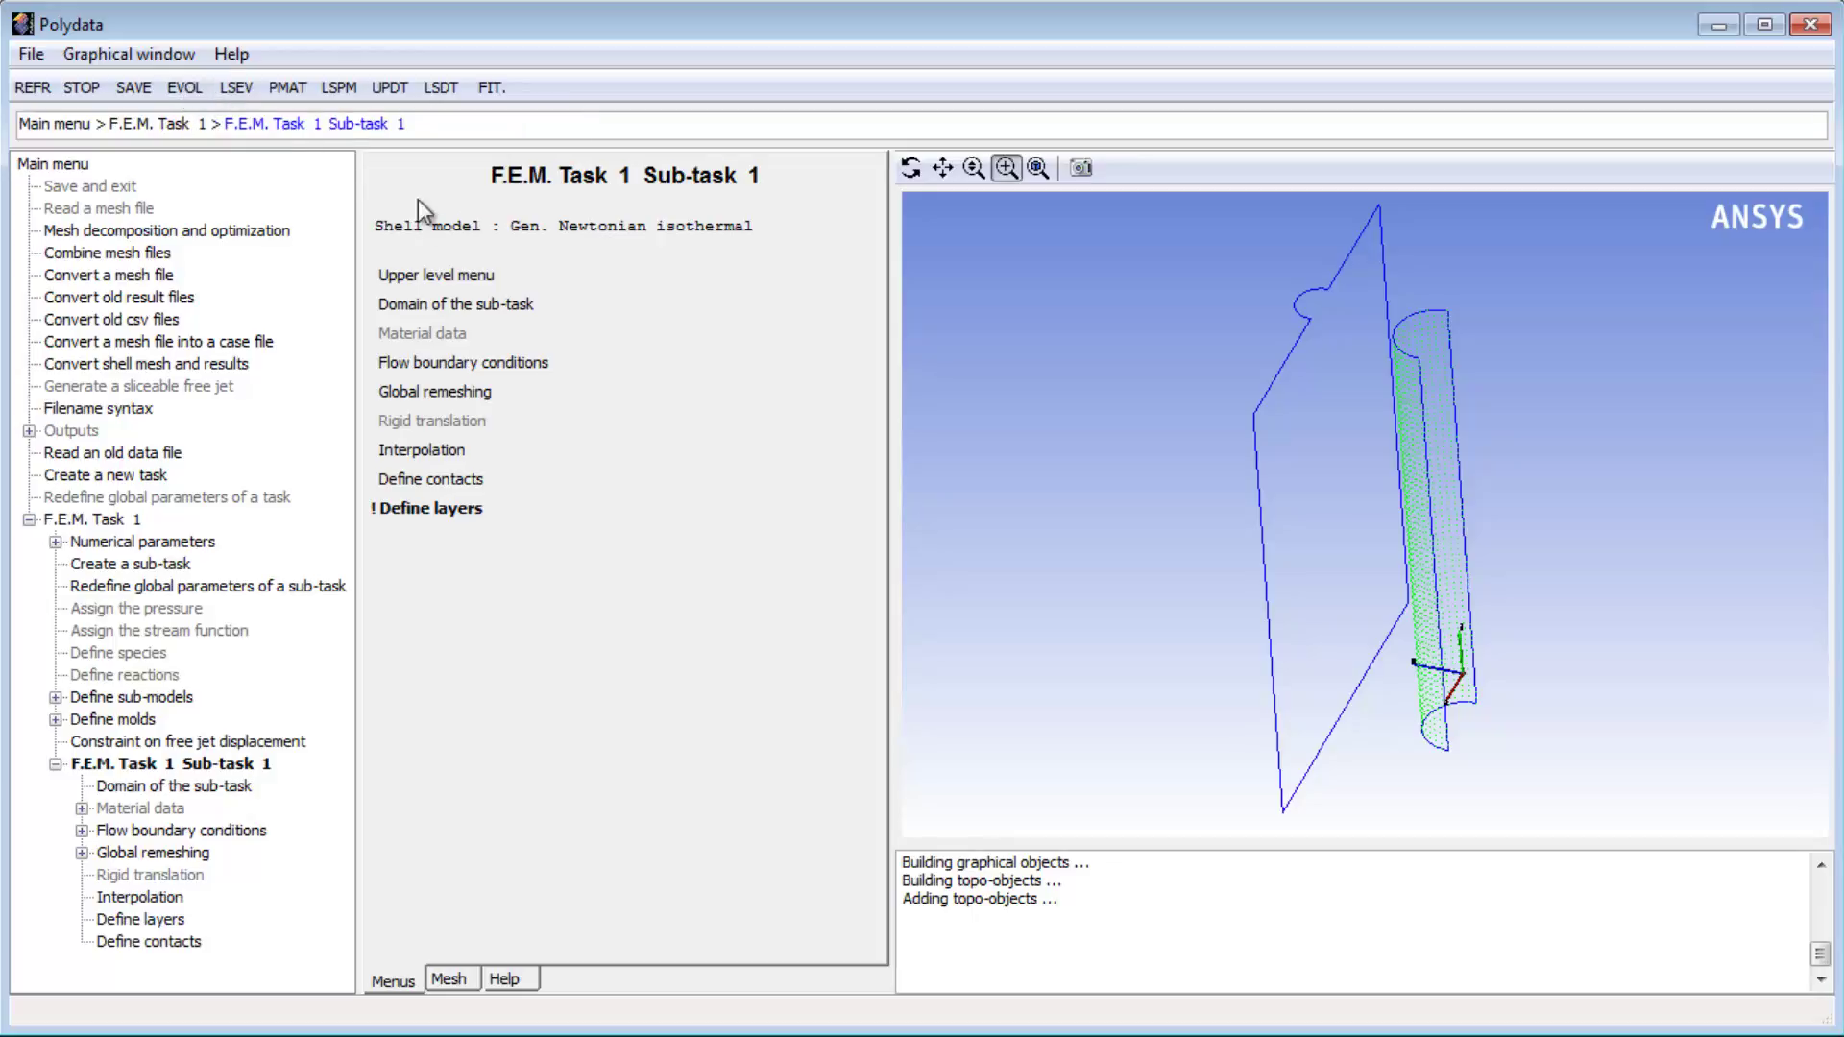
Create a new contact problem with Mold 1 as the contact wall.
{"action": "left_click", "coordinate": [461, 482]}
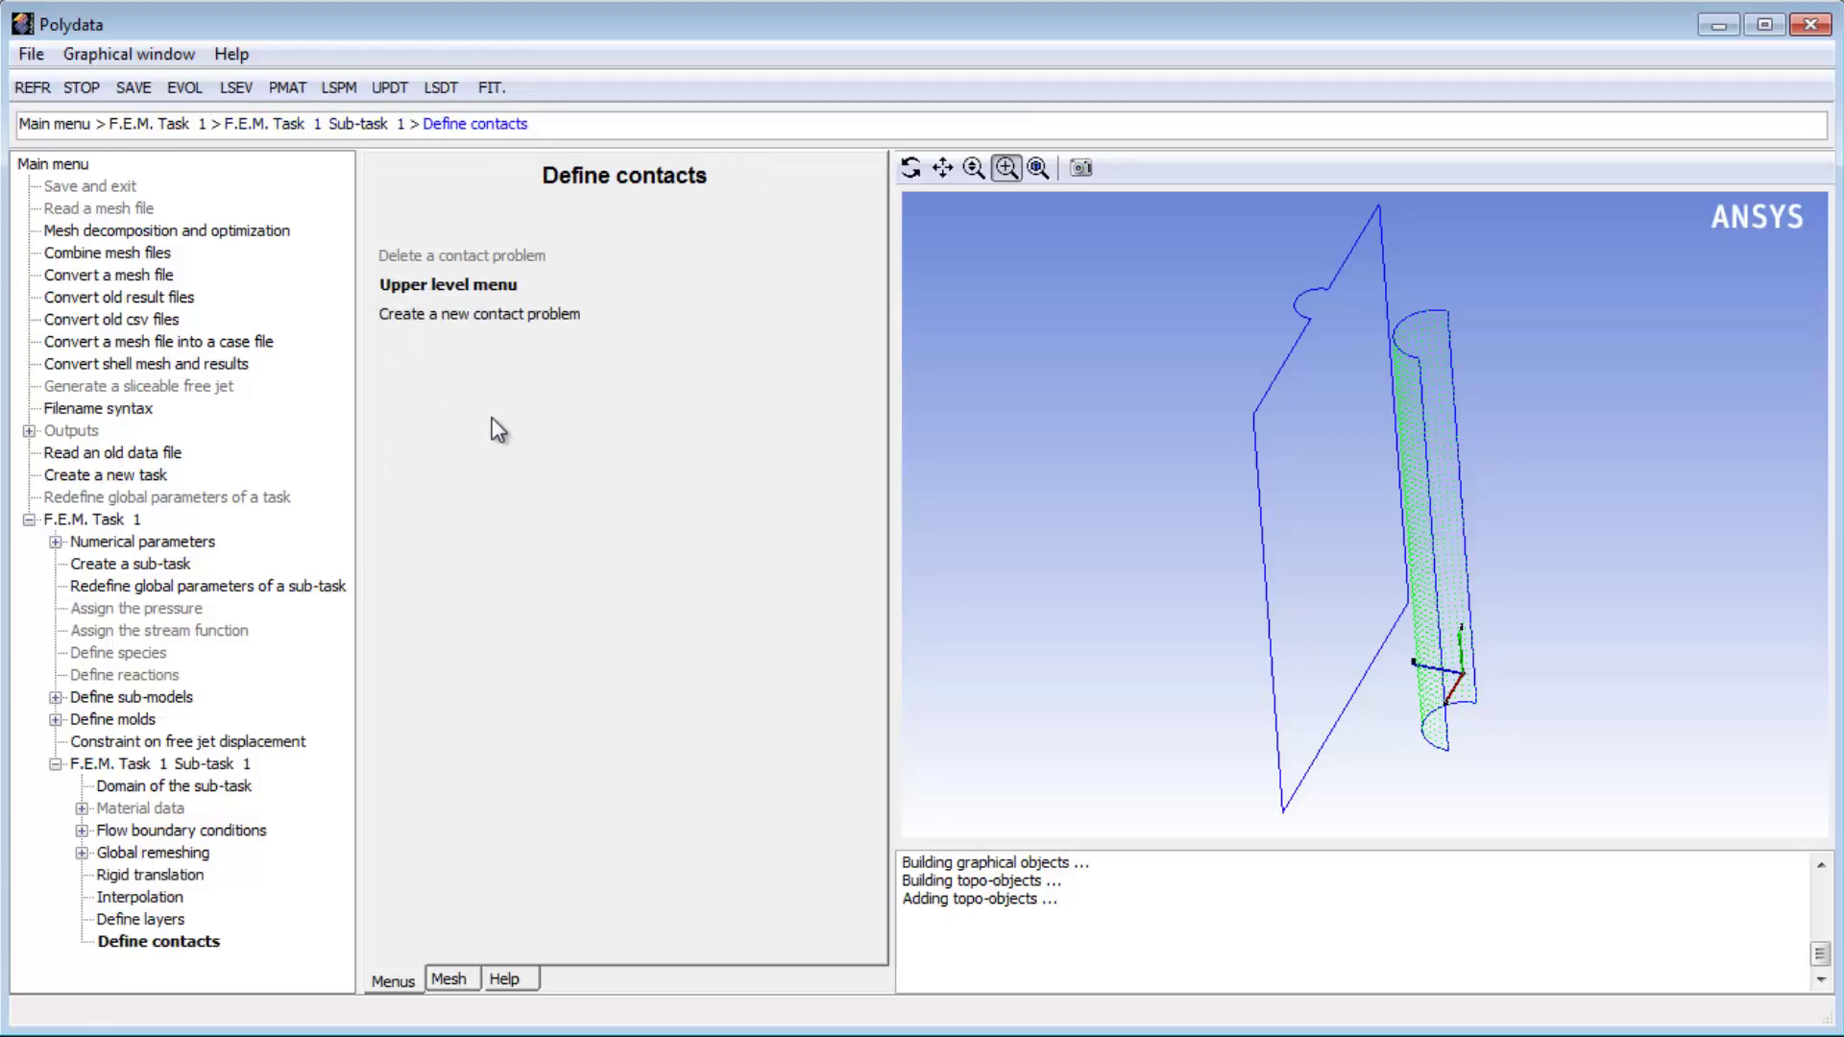
{"action": "left_click", "coordinate": [486, 328]}
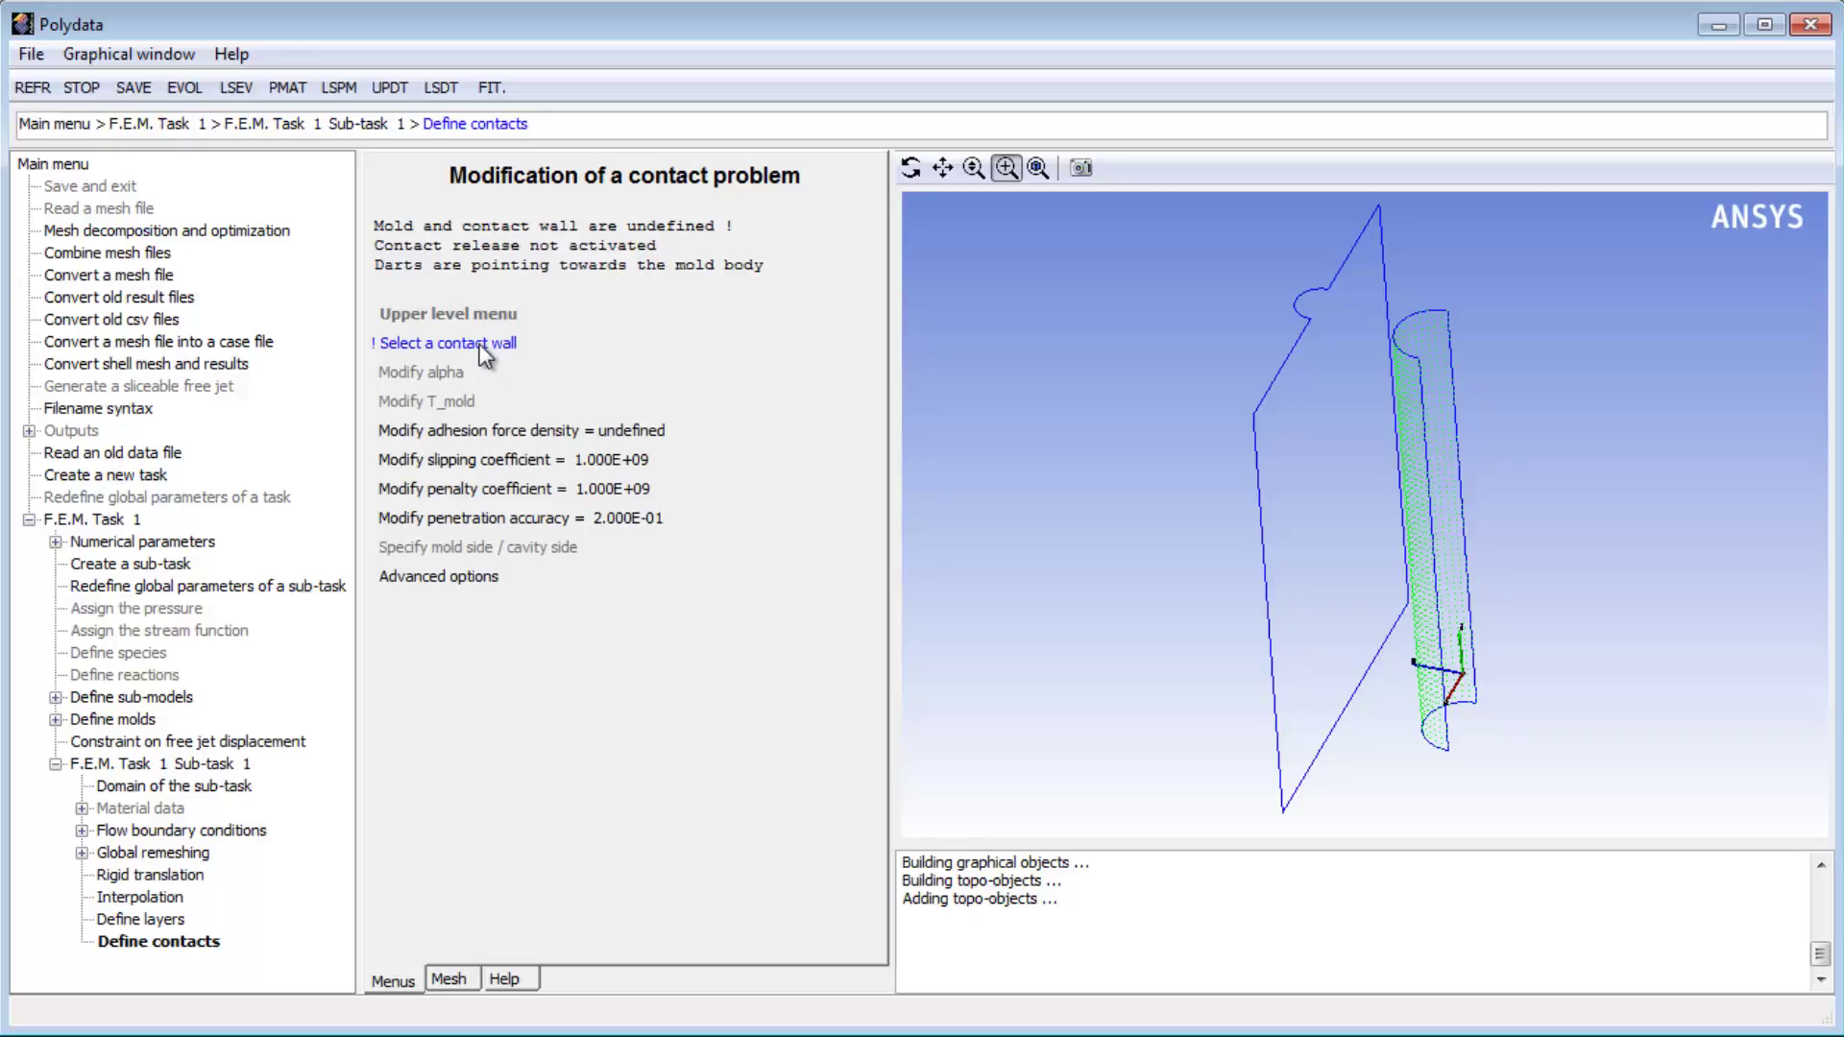
{"action": "left_click", "coordinate": [482, 352]}
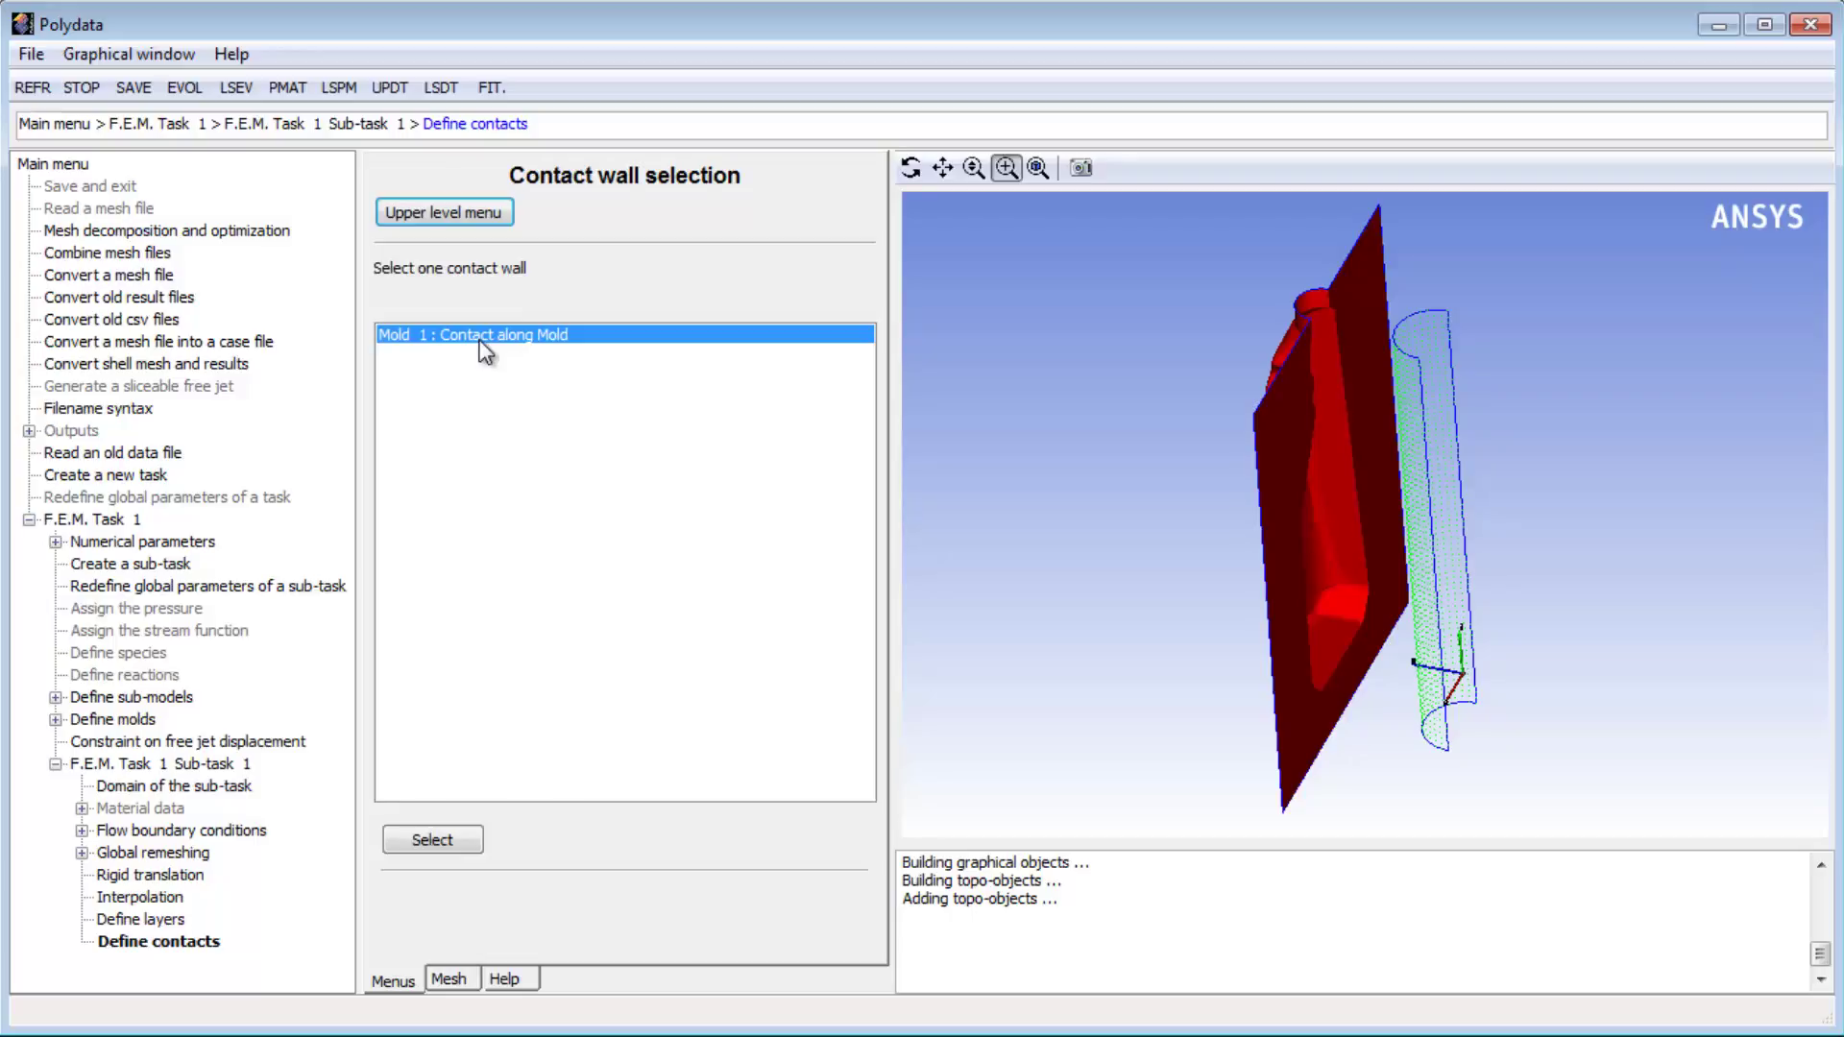
{"action": "left_click", "coordinate": [437, 844]}
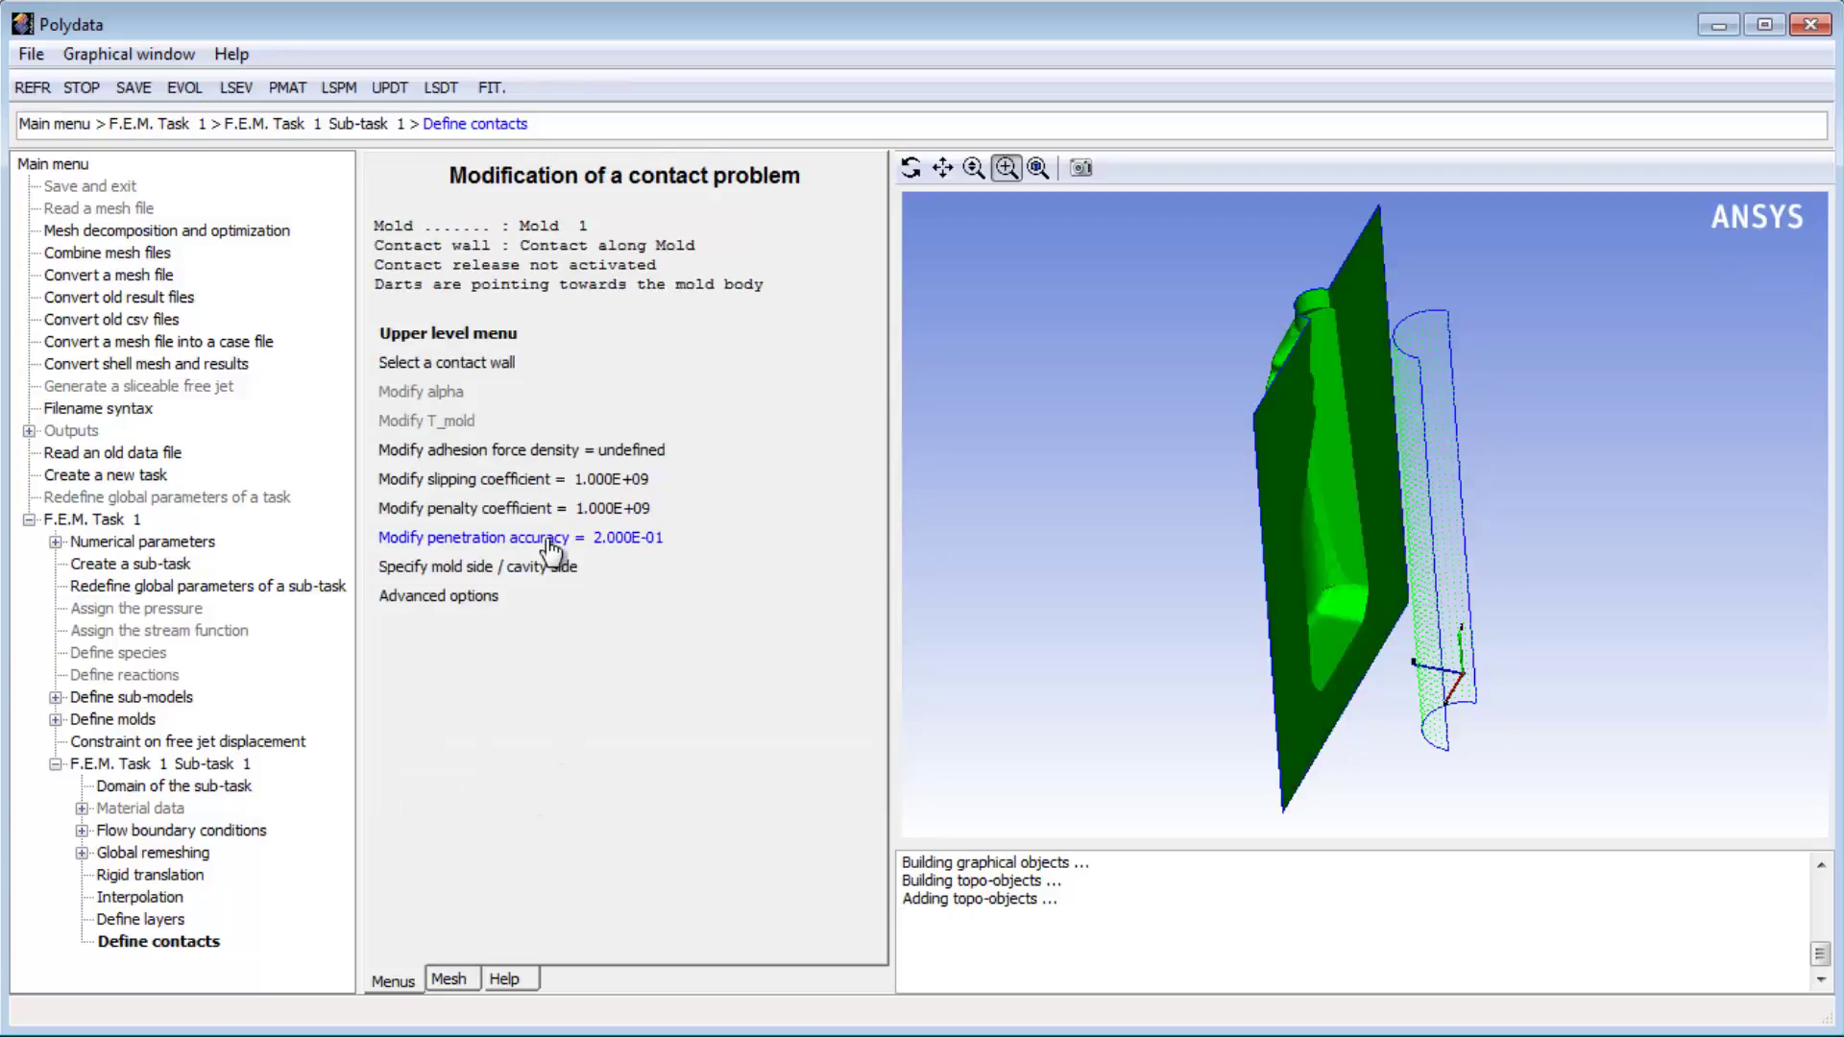
Keep the contact penetration accuracy at 0.2.
{"action": "left_click", "coordinate": [553, 545]}
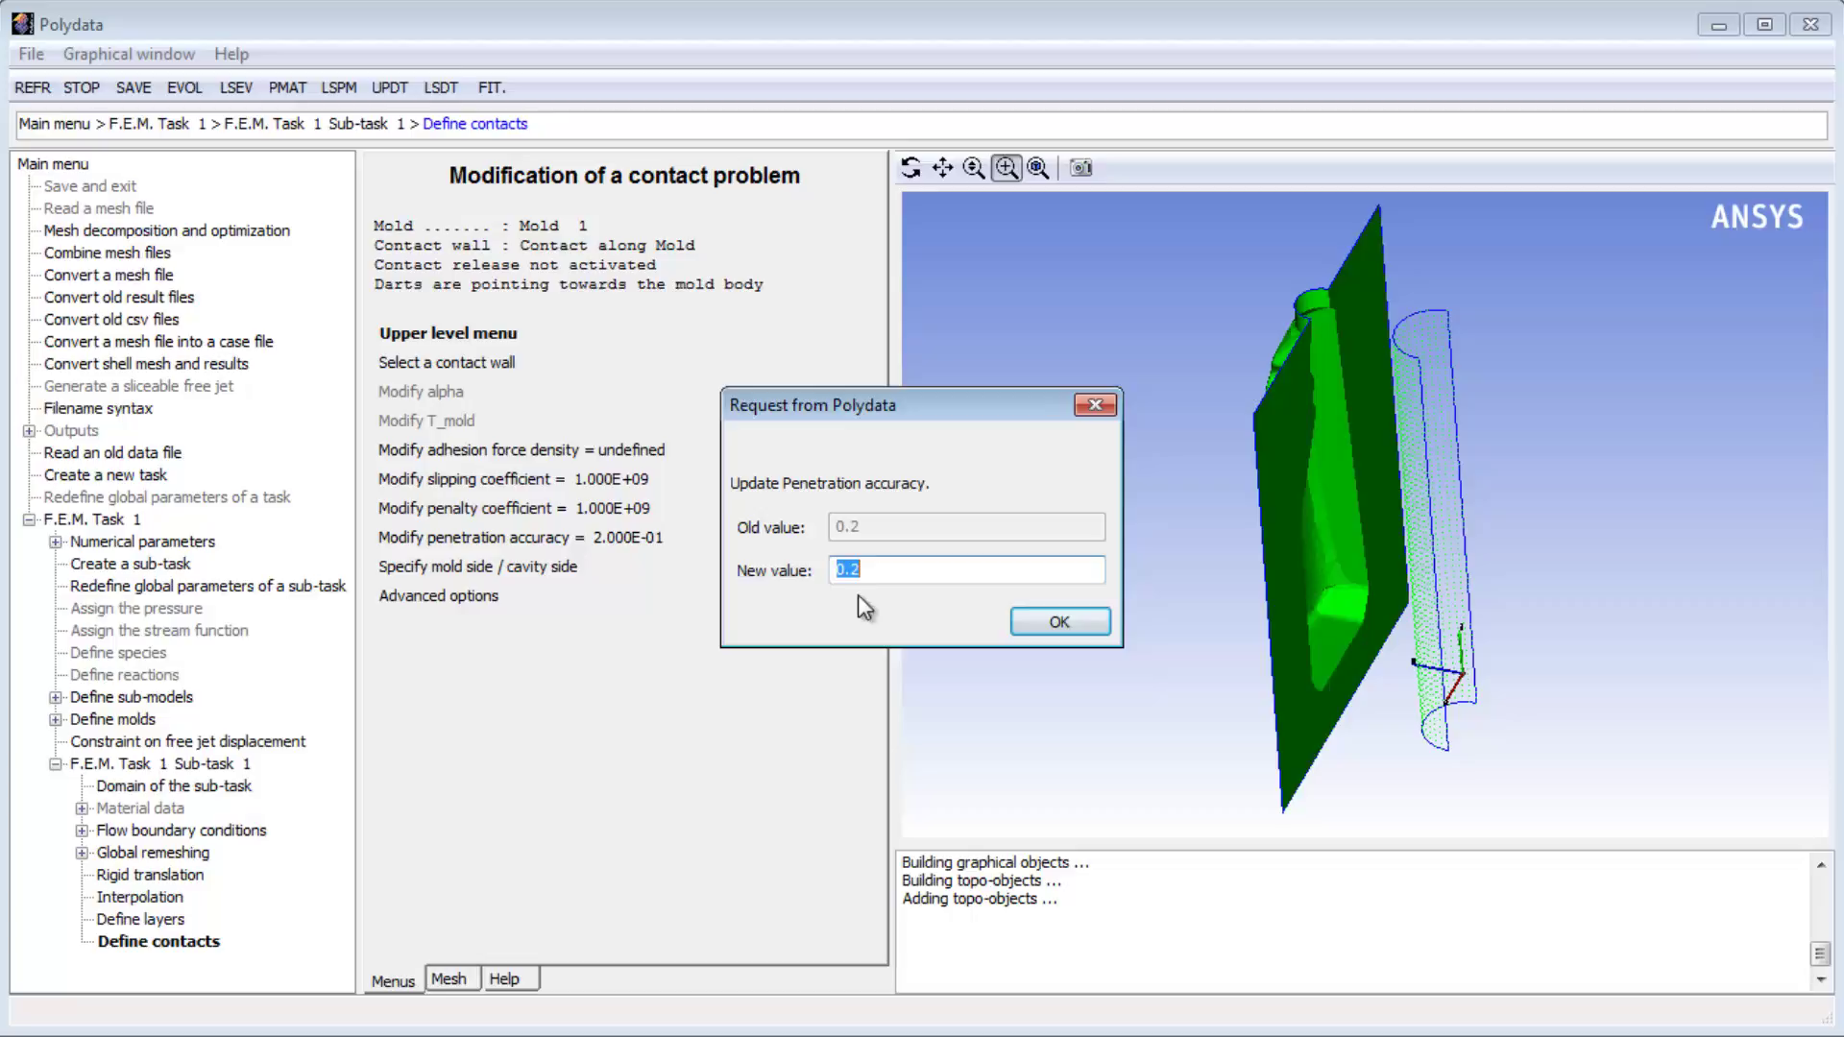
{"action": "left_click", "coordinate": [1059, 630]}
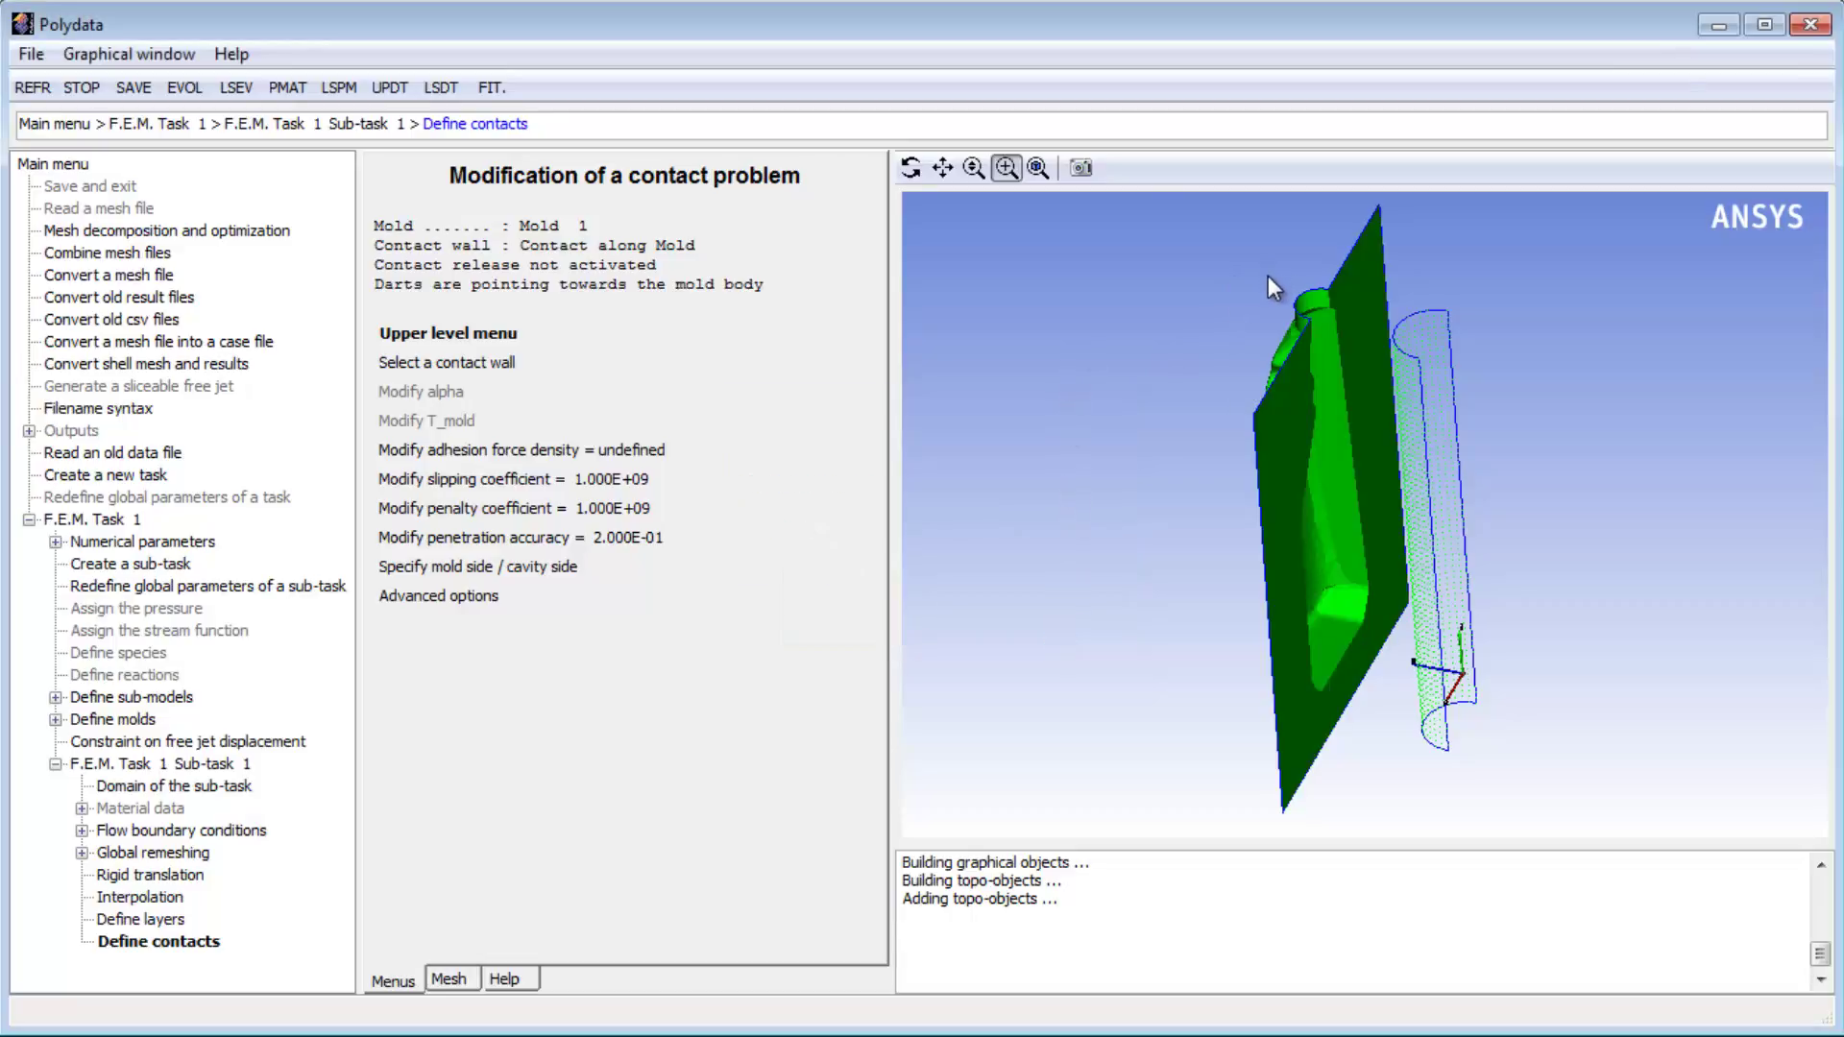
{"action": "left_click_drag", "start_coordinate": [1268, 274], "coordinate": [1367, 349]}
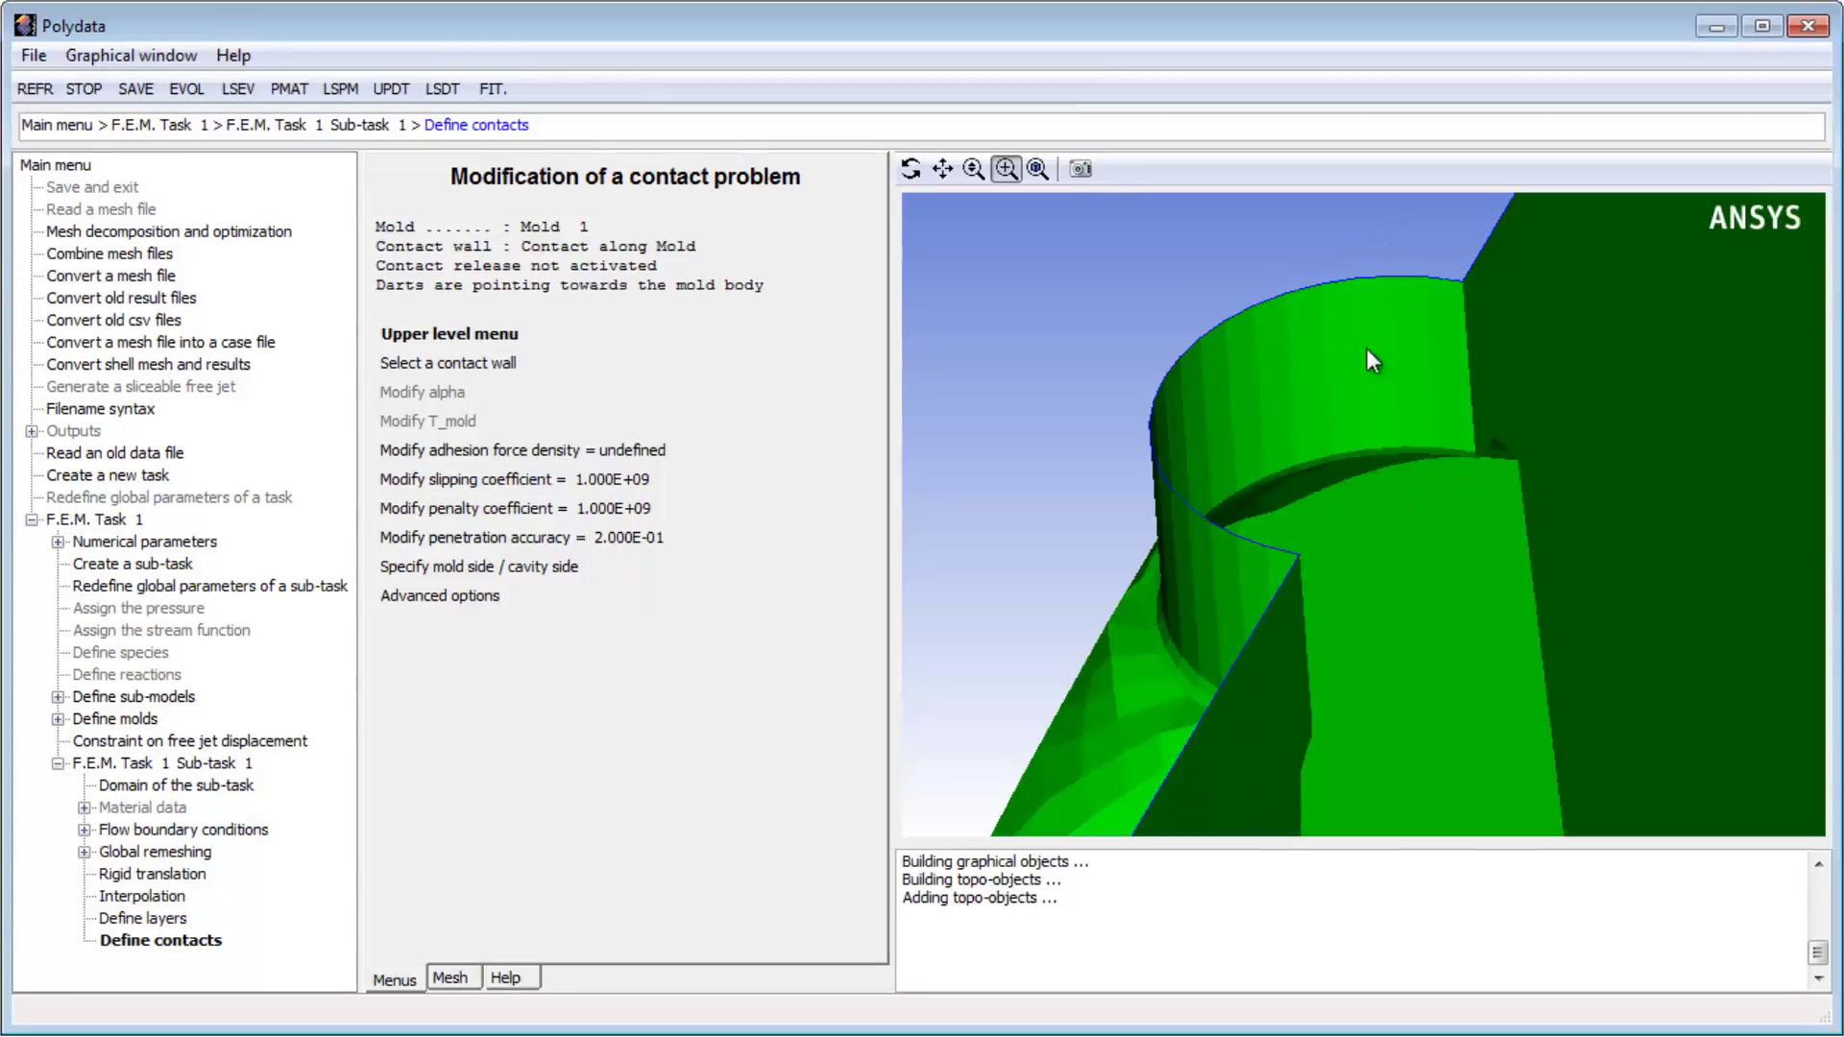
Specify that the darts point toward the mold cavity rather than the mold body.
{"action": "left_click", "coordinate": [546, 568]}
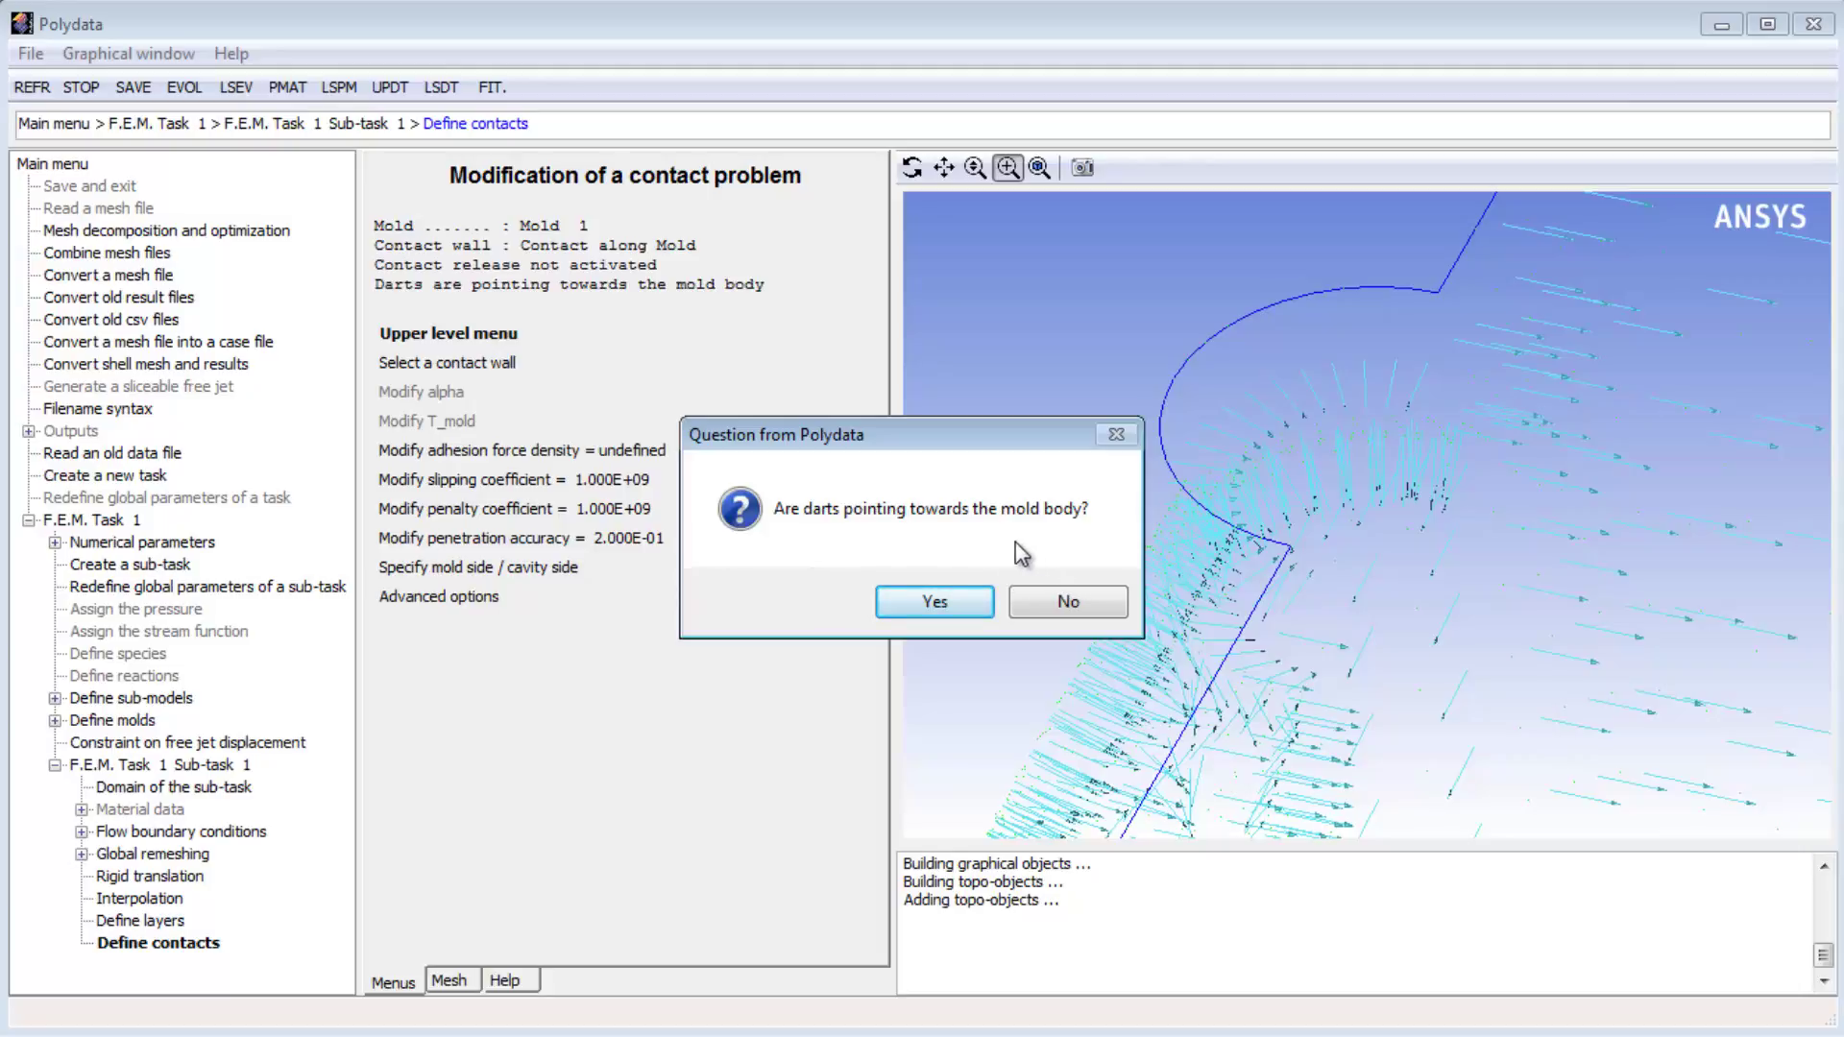
{"action": "left_click", "coordinate": [1067, 606]}
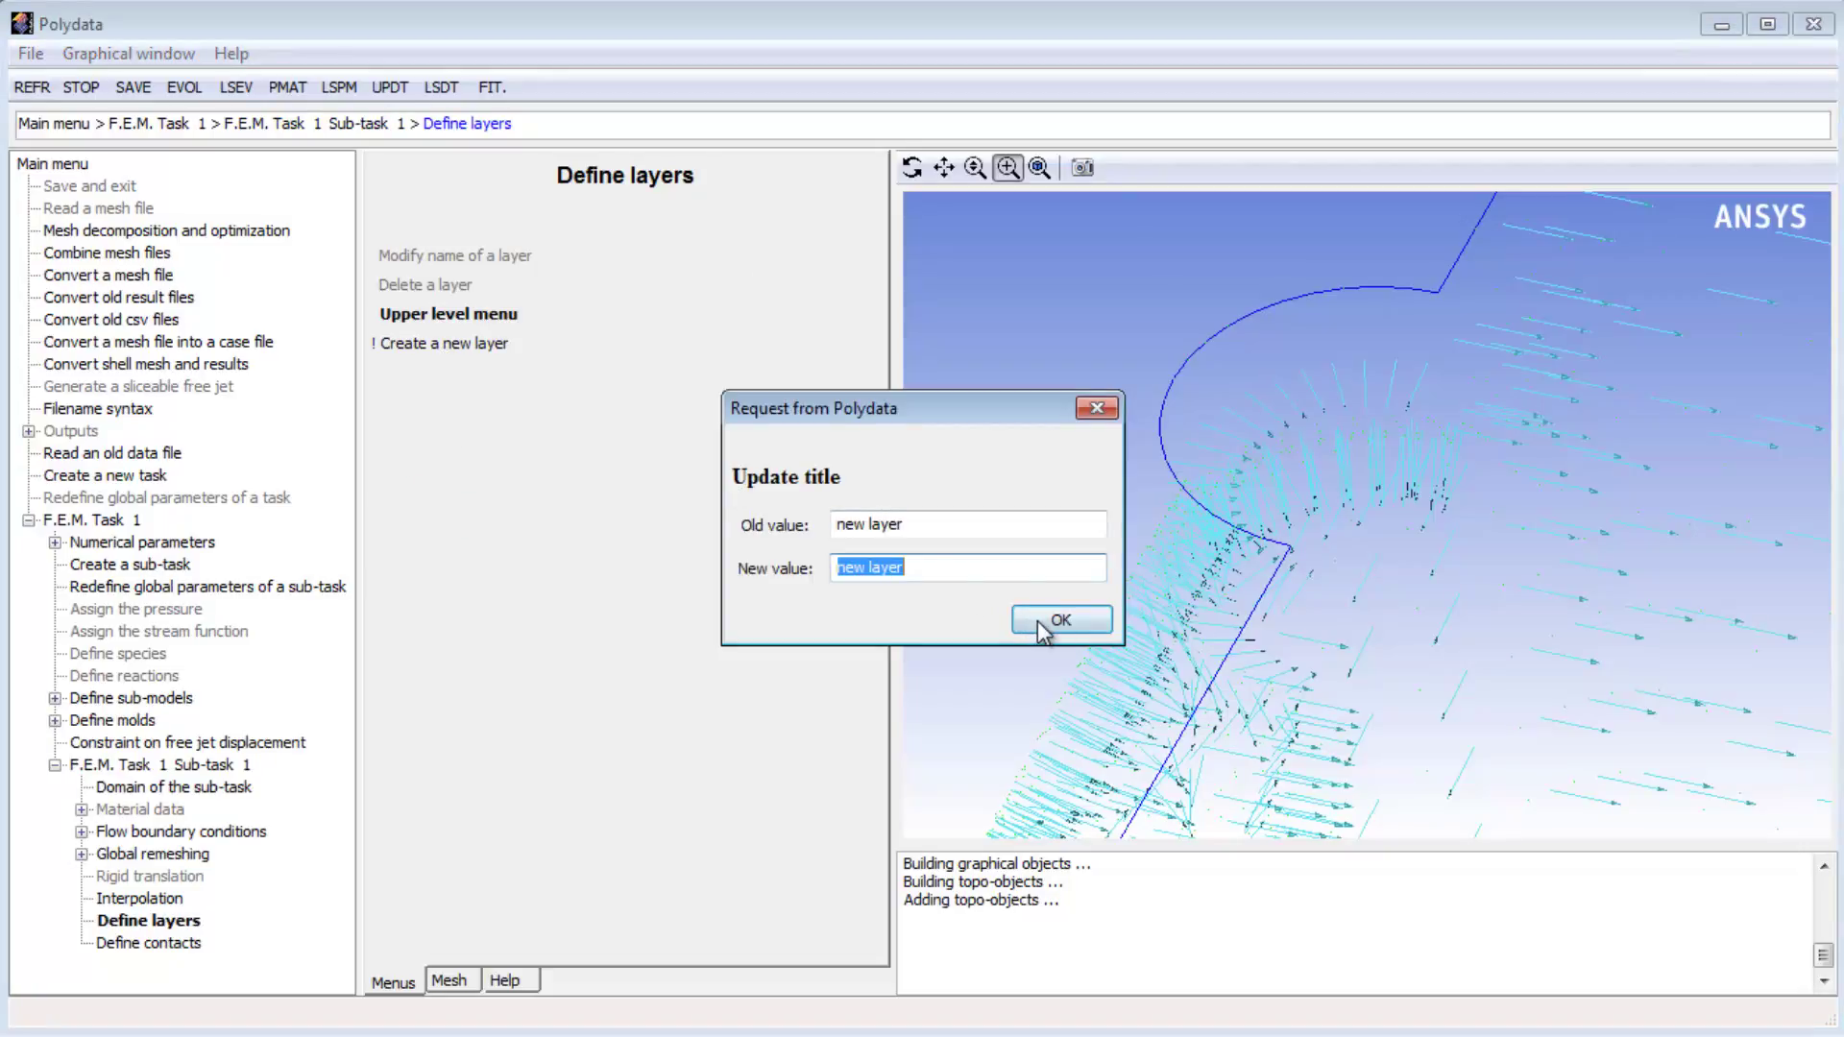
Create a new layer with the default name and a constant viscosity factor of 30000.
{"action": "left_click", "coordinate": [1035, 623]}
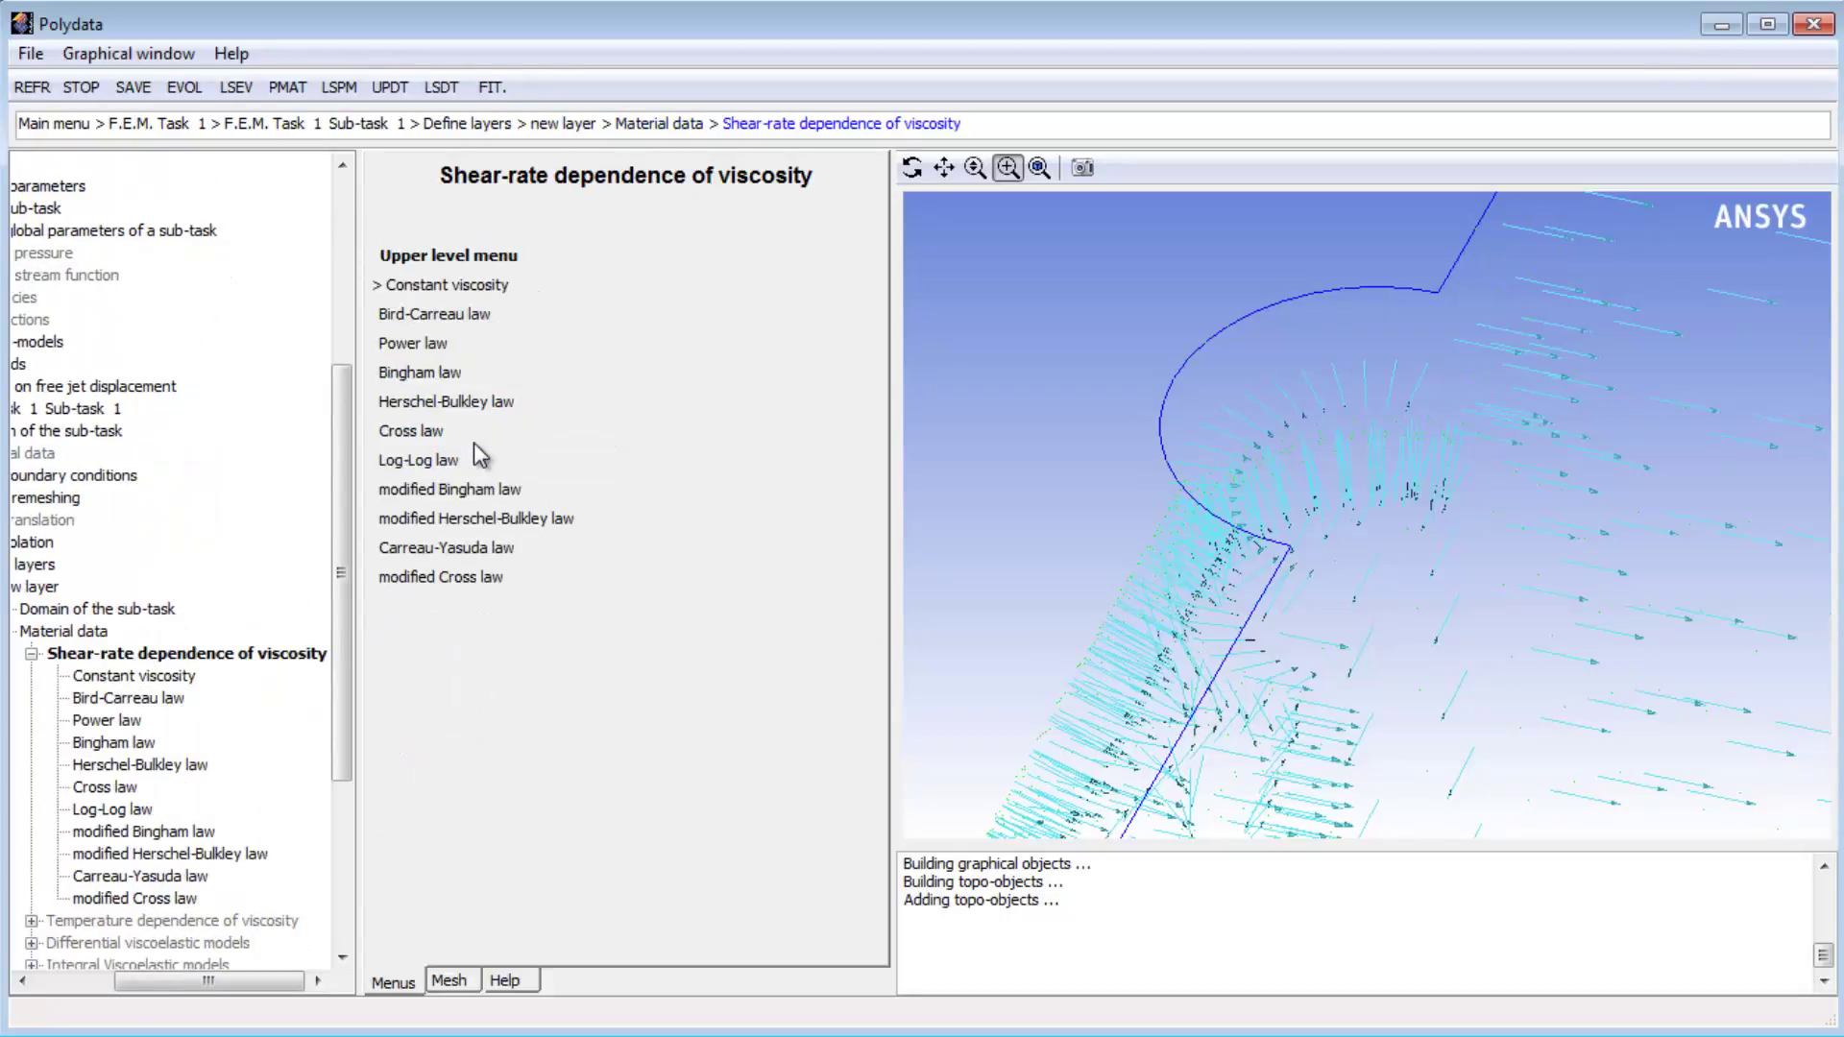
{"action": "left_click", "coordinate": [466, 295]}
{"action": "left_click", "coordinate": [497, 320]}
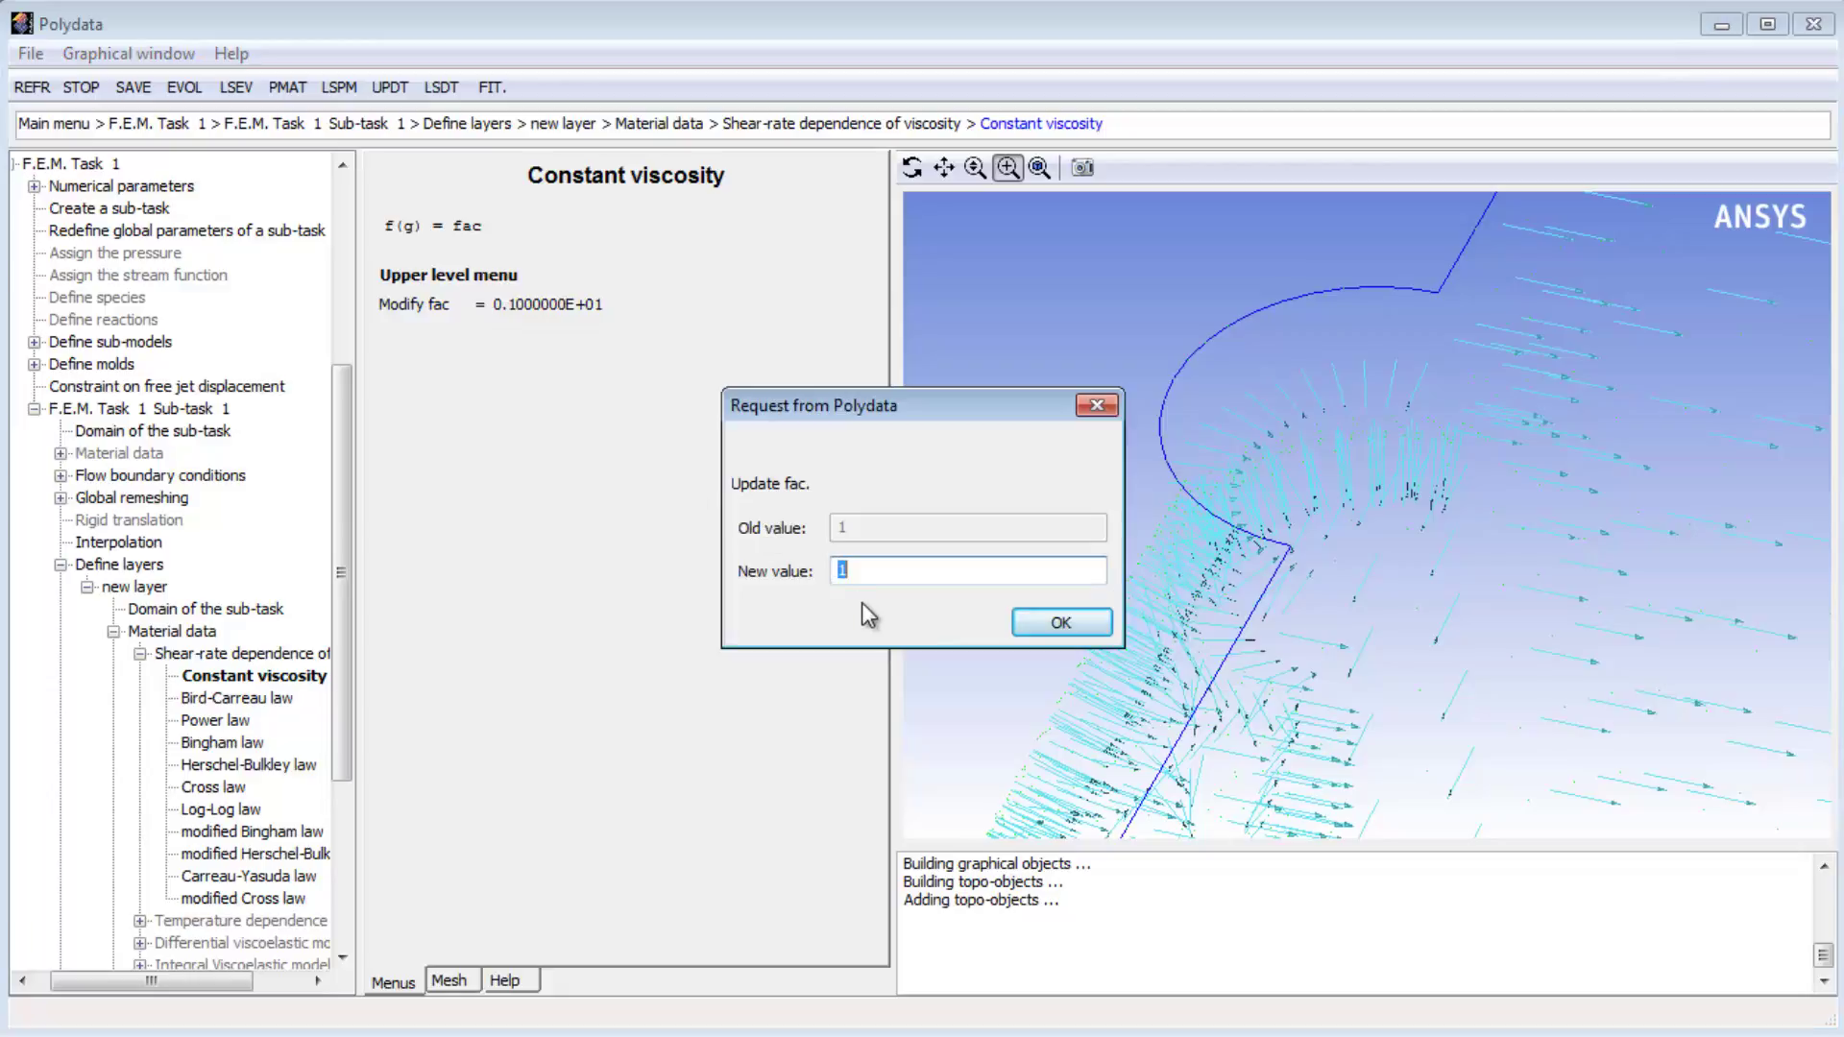
{"action": "type", "text": "30"}
{"action": "type", "text": "000"}
{"action": "left_click", "coordinate": [1050, 624]}
{"action": "left_click", "coordinate": [496, 277]}
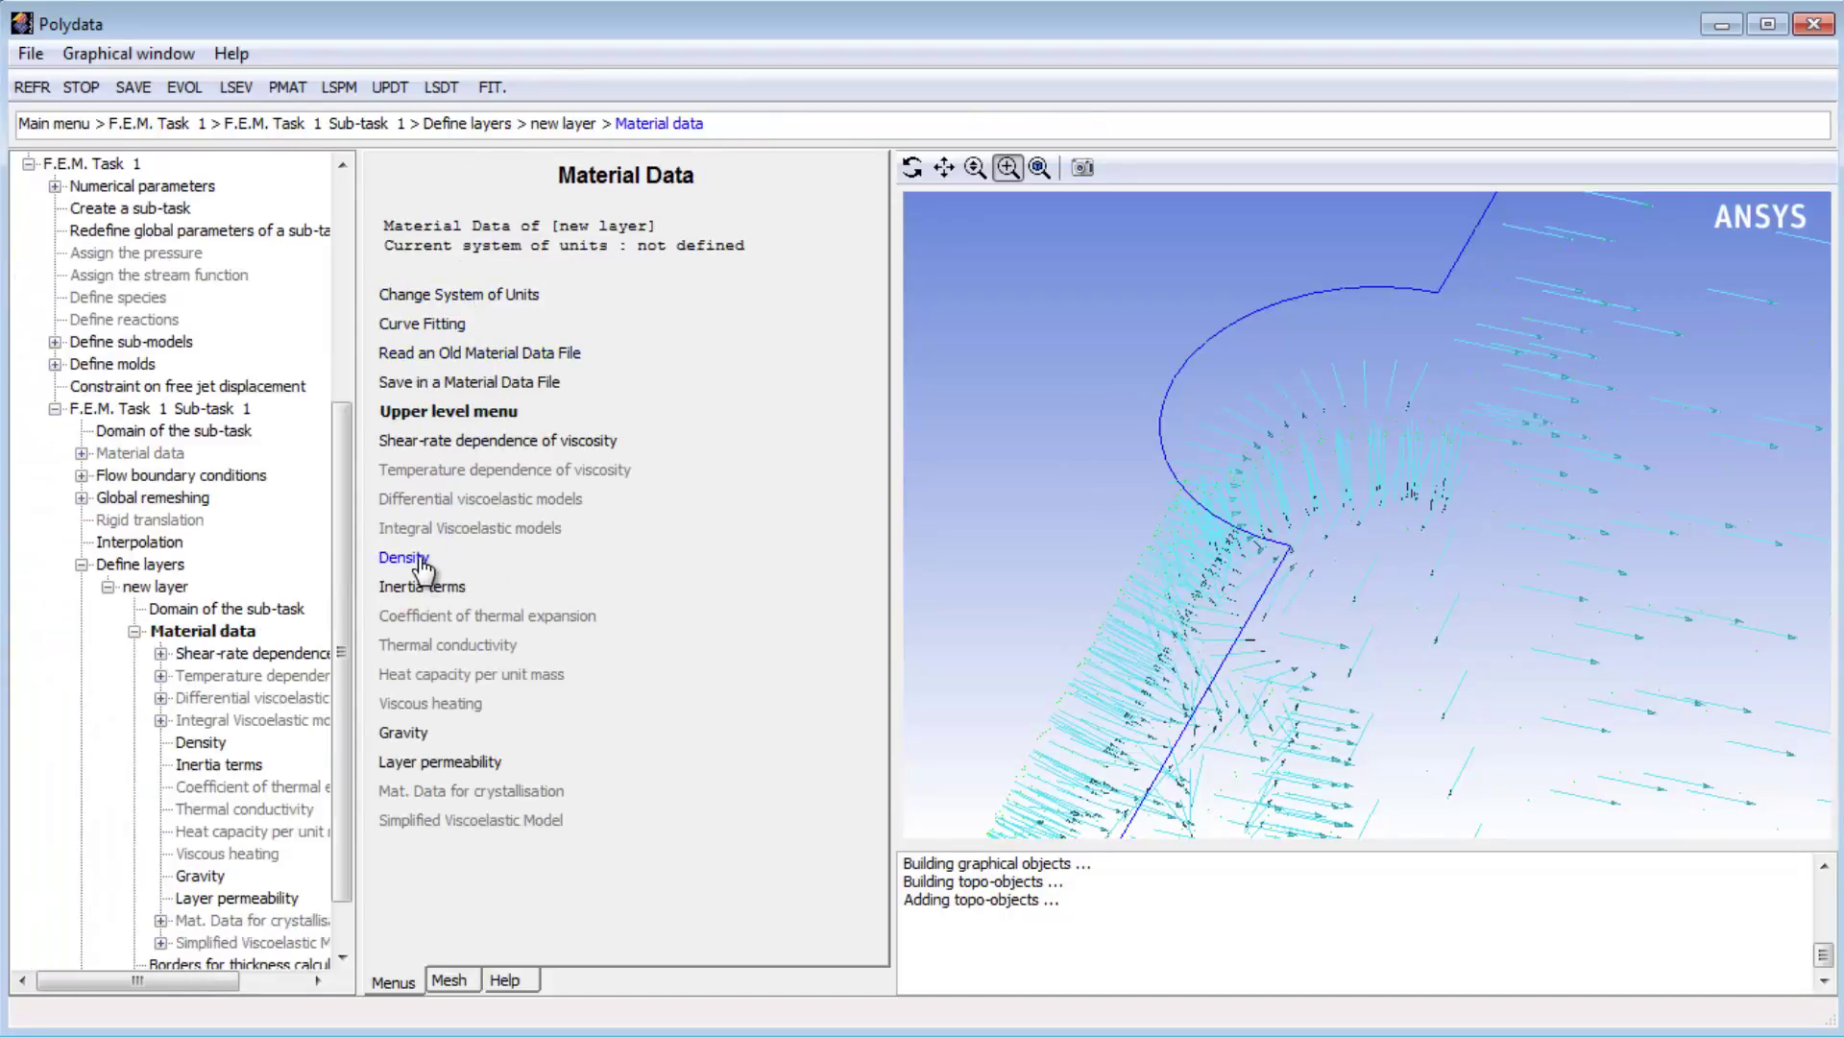
Set the layer density to 0.001.
{"action": "left_click", "coordinate": [419, 563]}
{"action": "left_click", "coordinate": [498, 309]}
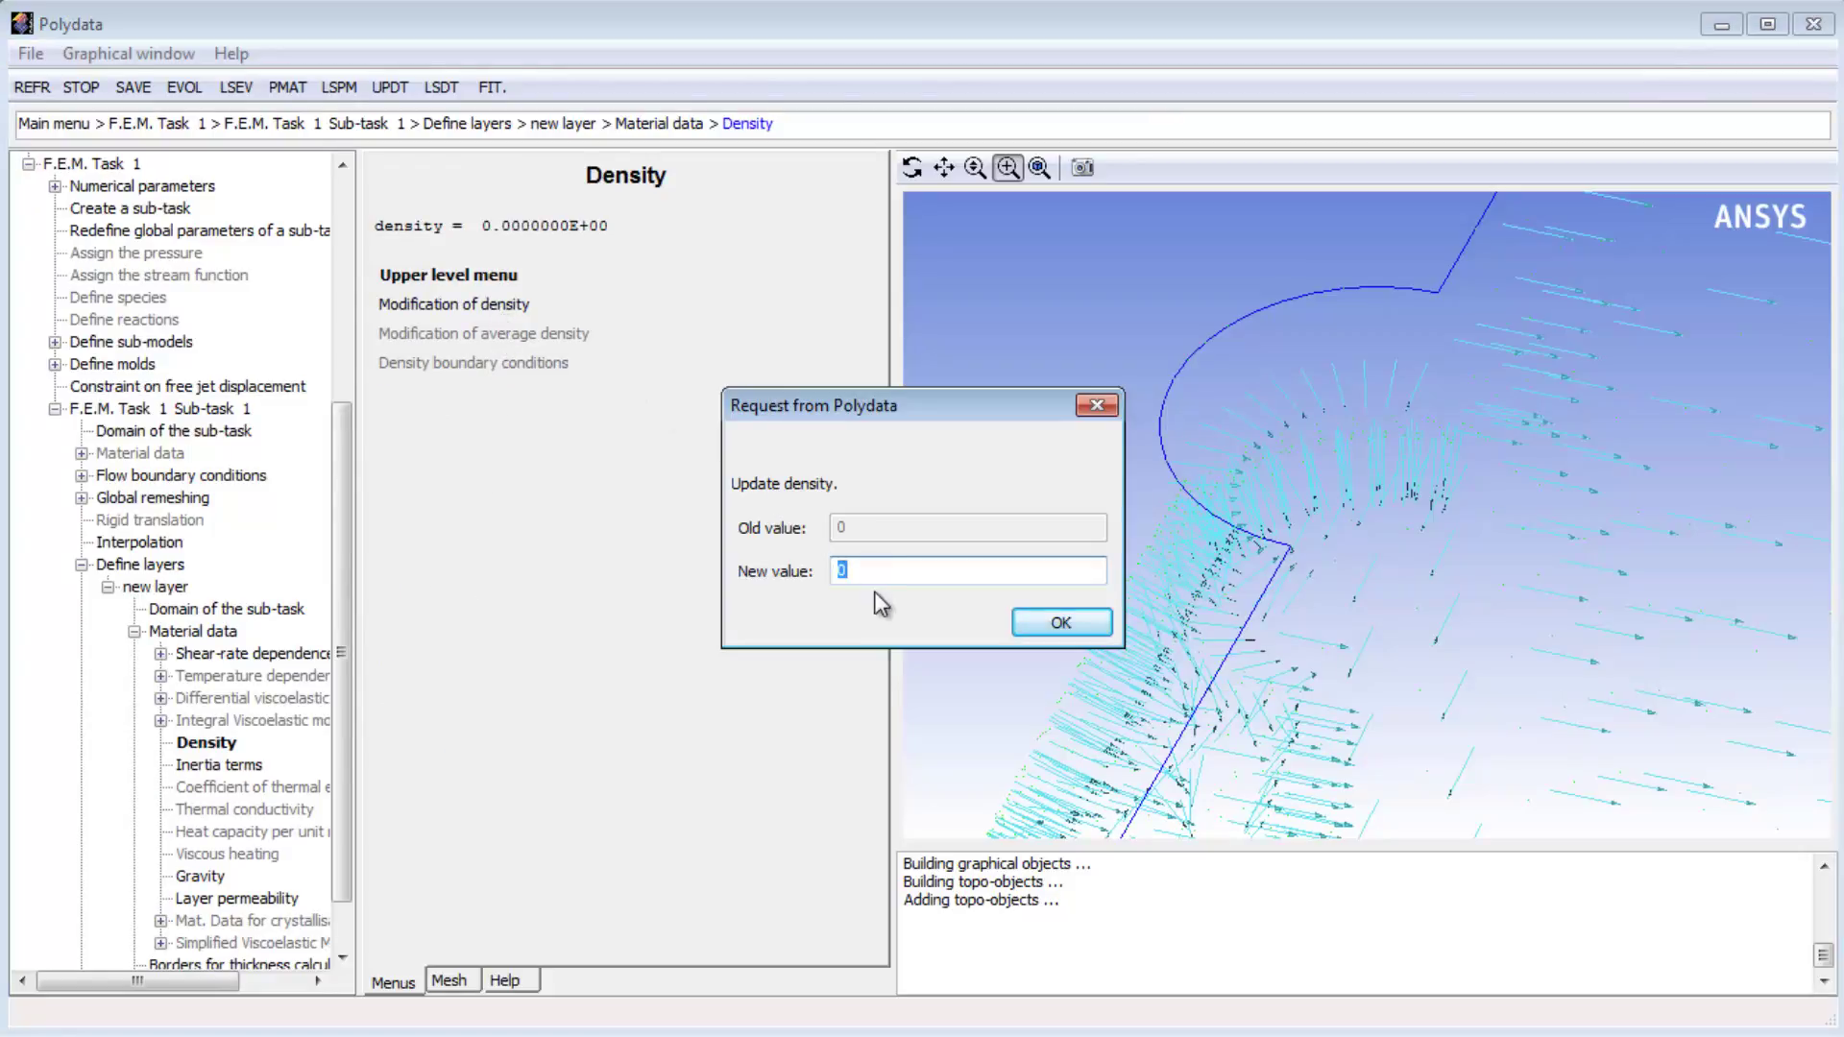
{"action": "type", "text": "0.001"}
{"action": "left_click", "coordinate": [1060, 623]}
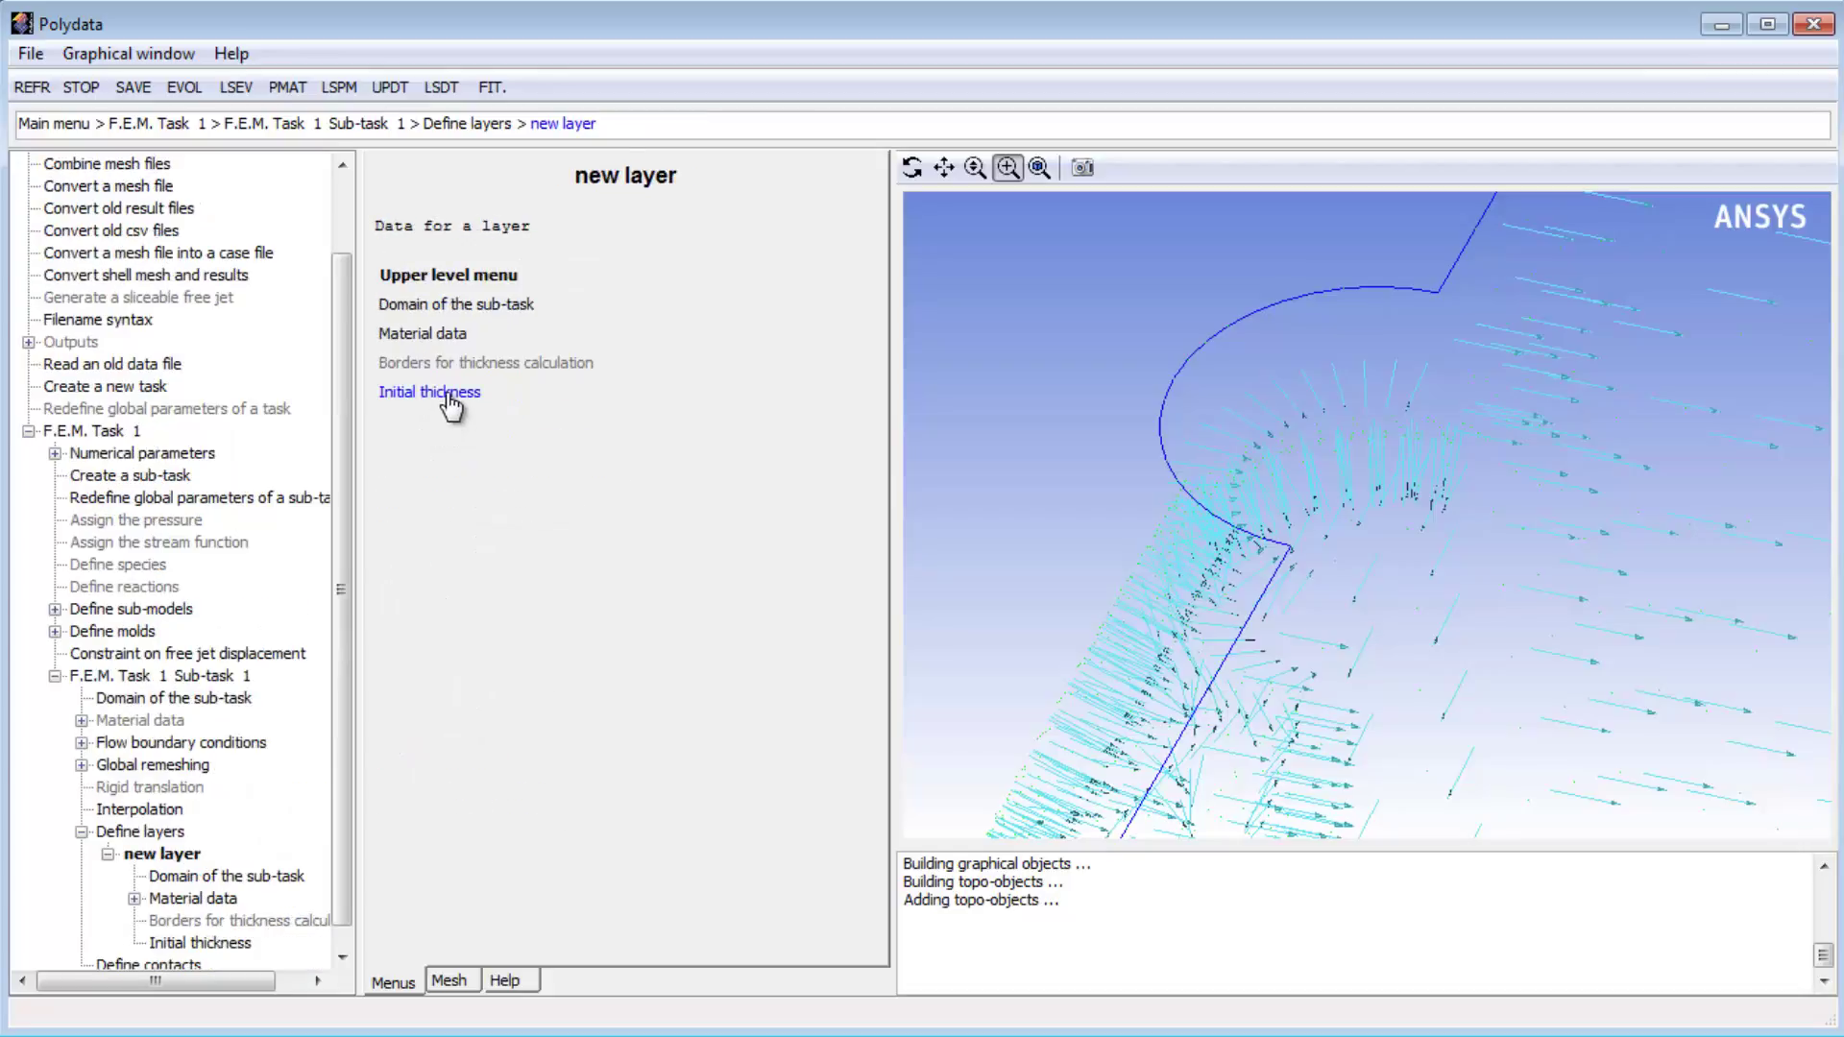
Give the new layer a constant initial thickness of 1.2.
{"action": "left_click", "coordinate": [446, 396]}
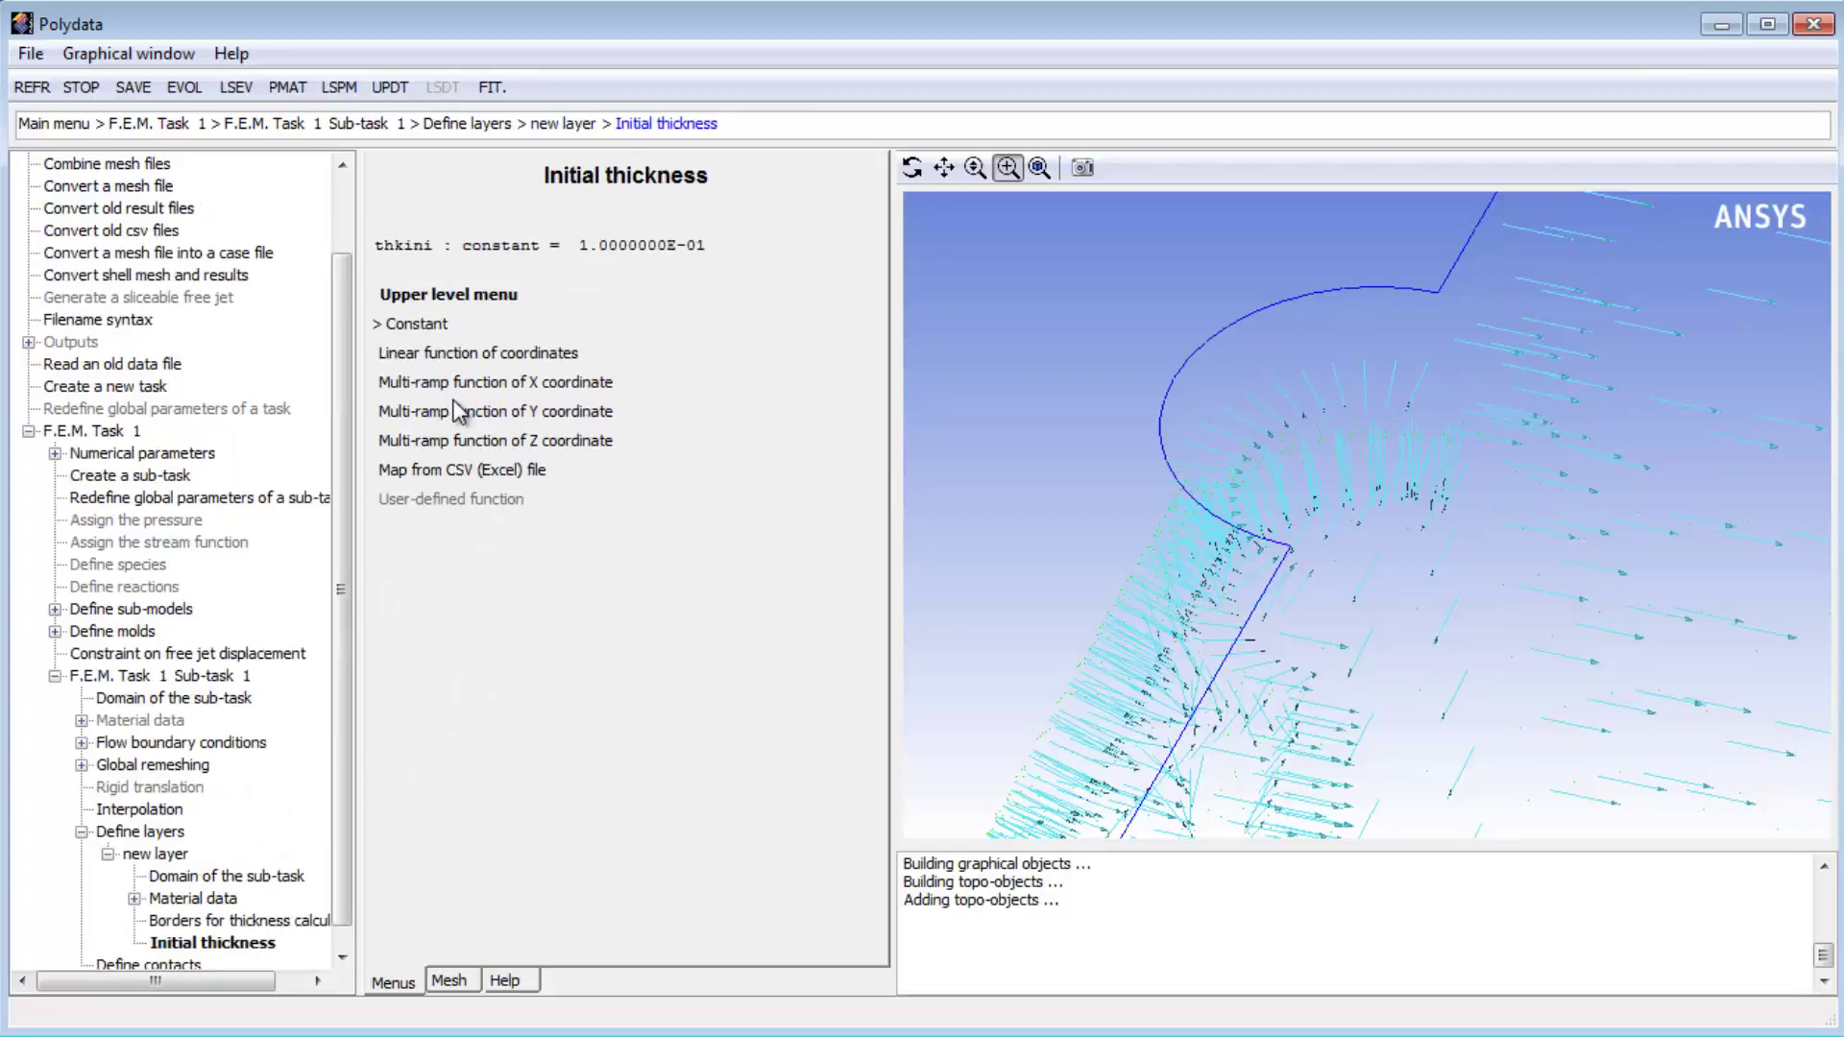
{"action": "left_click", "coordinate": [430, 328]}
{"action": "type", "text": "1.2"}
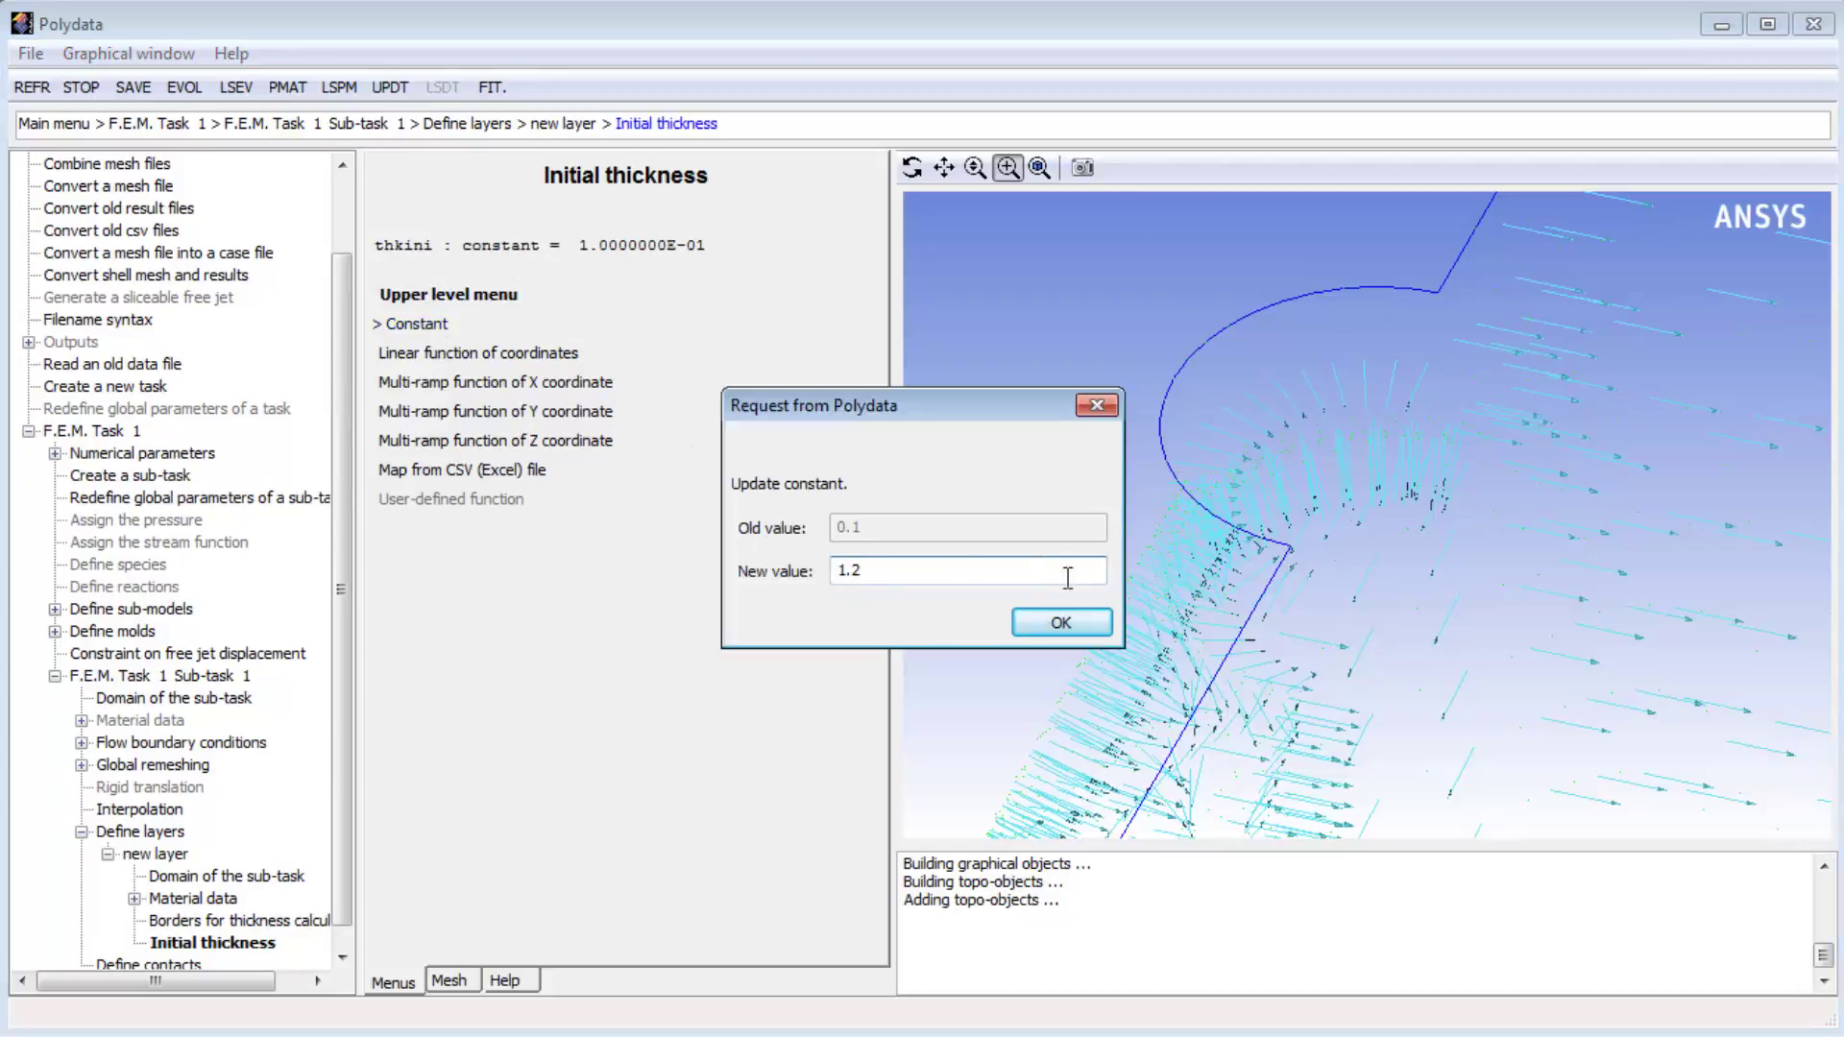
{"action": "left_click", "coordinate": [1056, 621]}
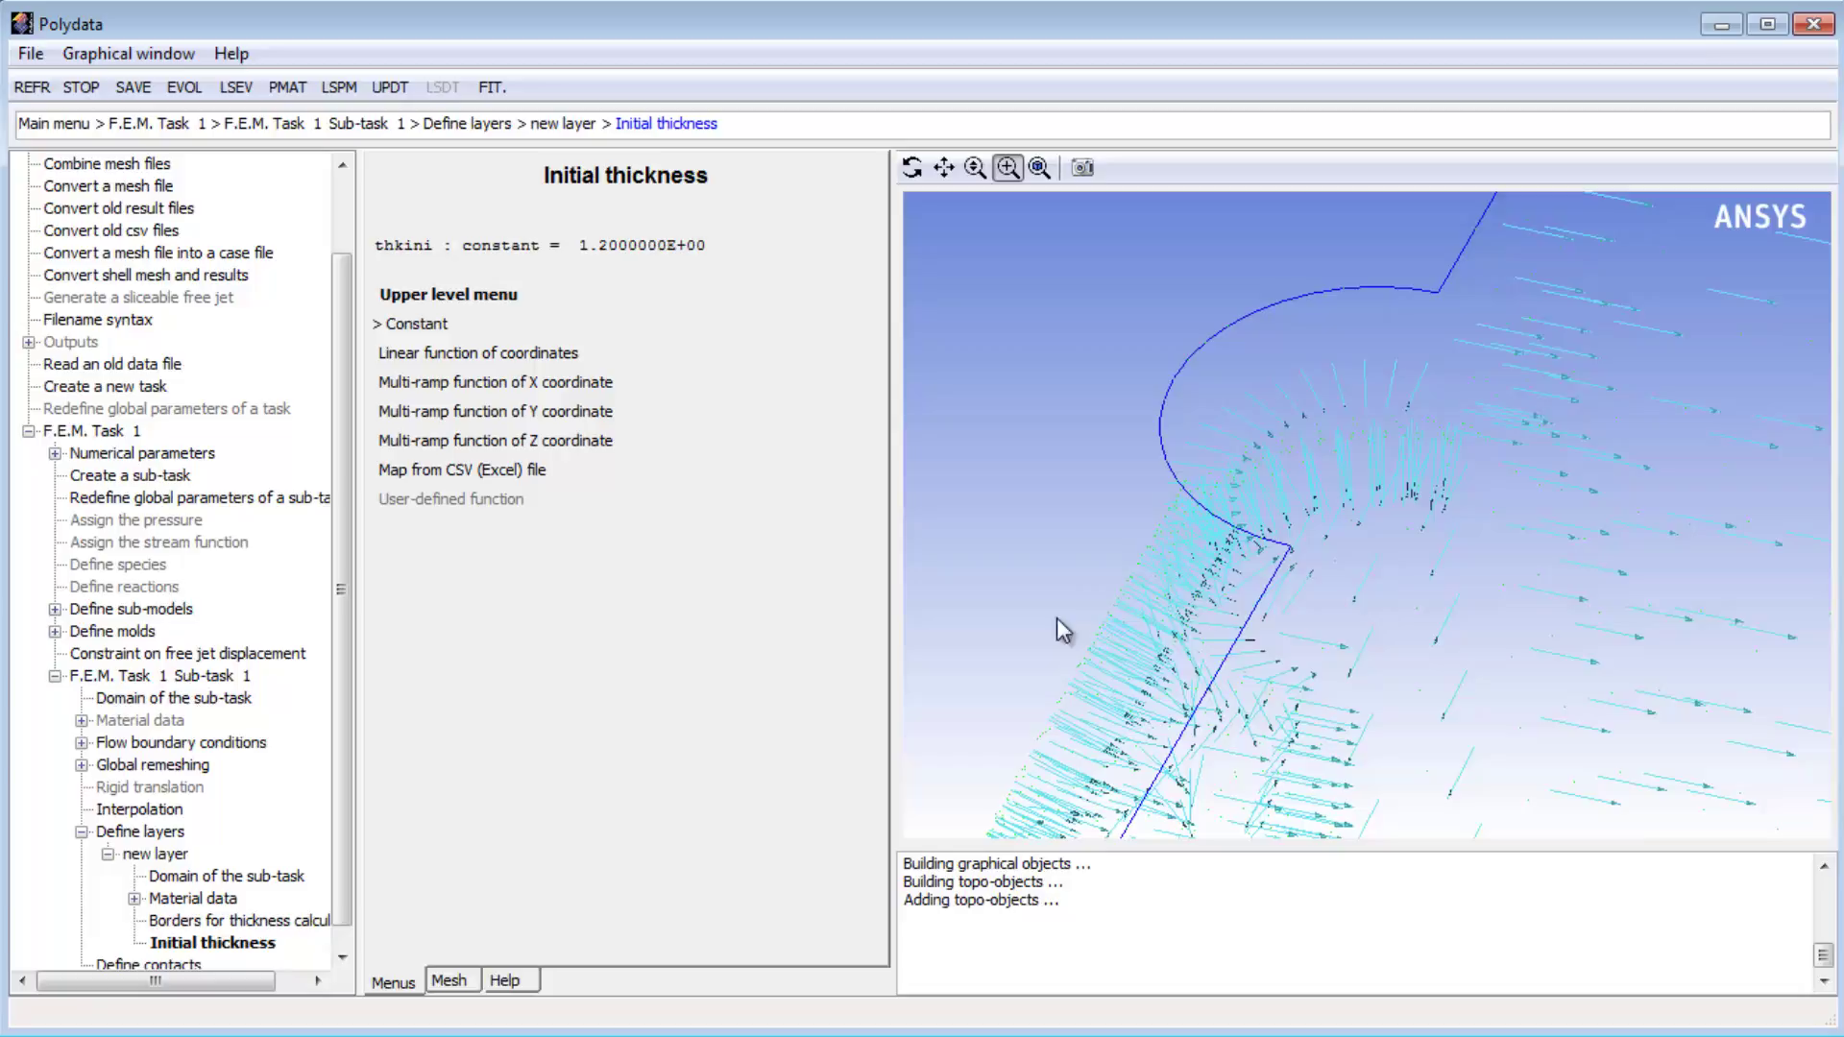
{"action": "left_click", "coordinate": [439, 295]}
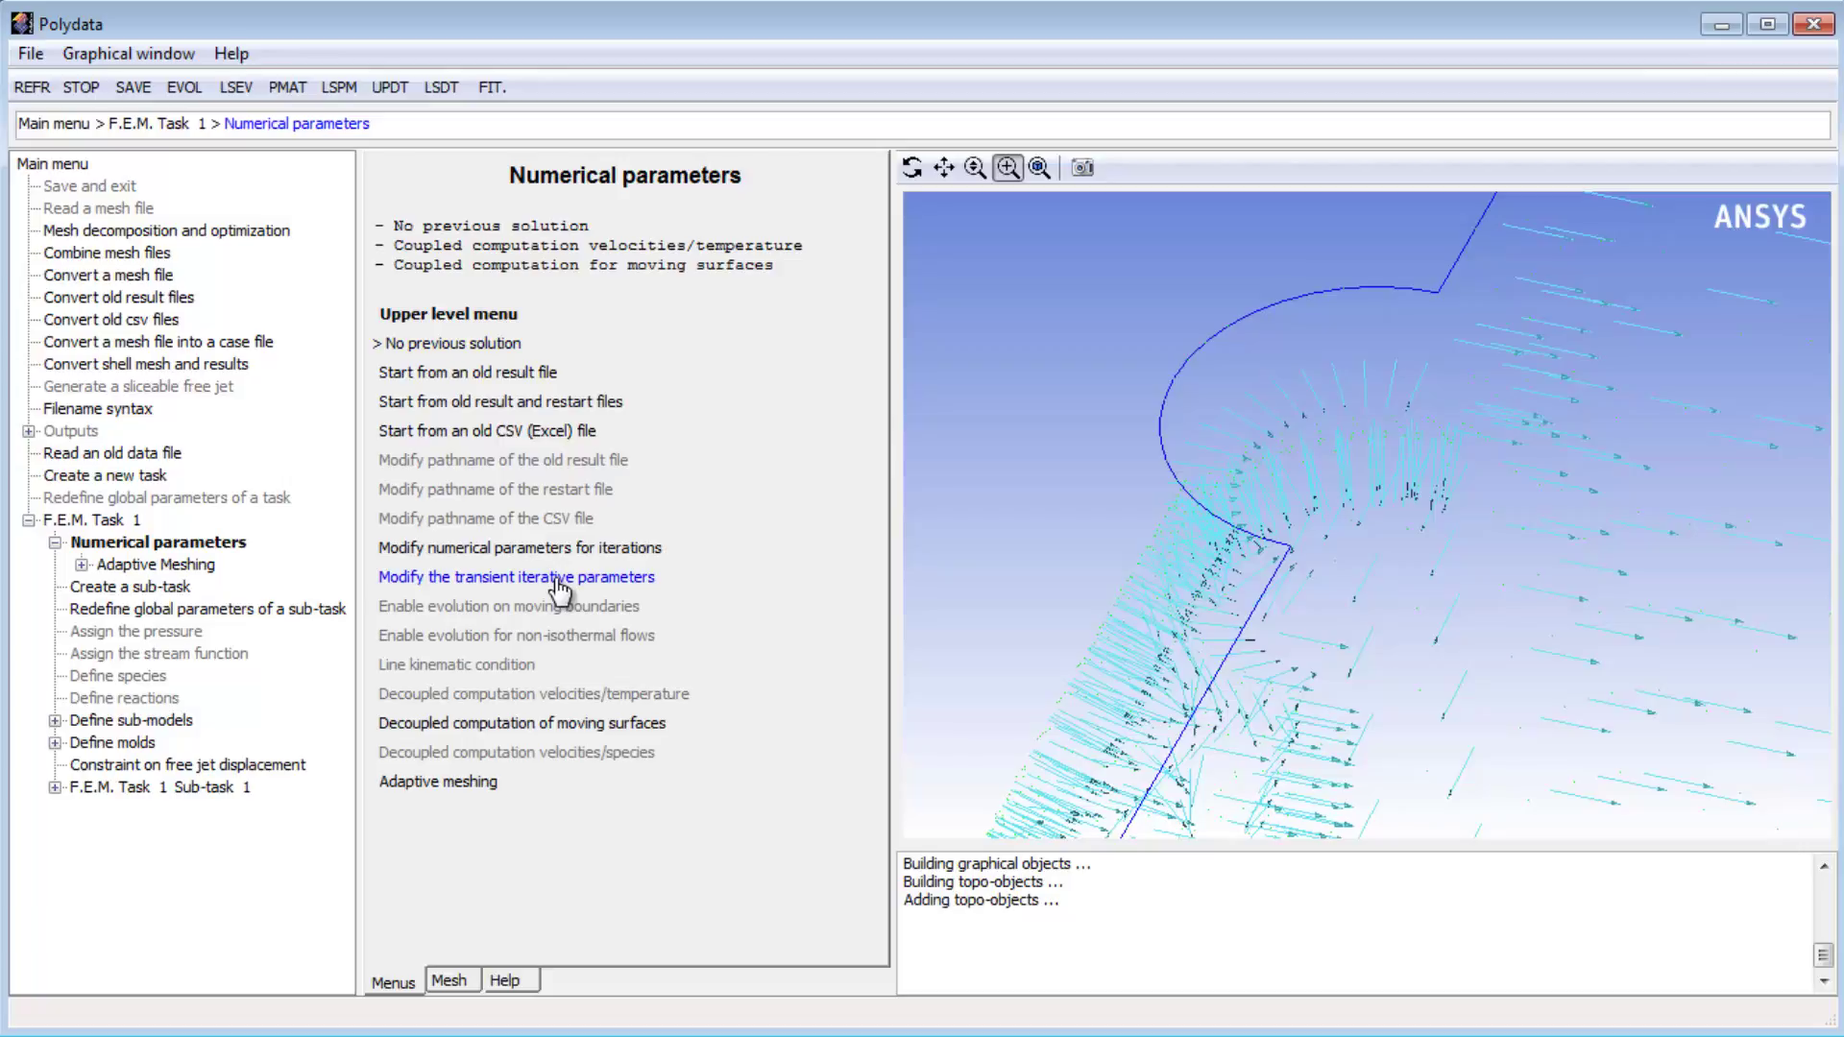
Lower the transient maximum time step from 0.25 to 0.02.
{"action": "left_click", "coordinate": [558, 579]}
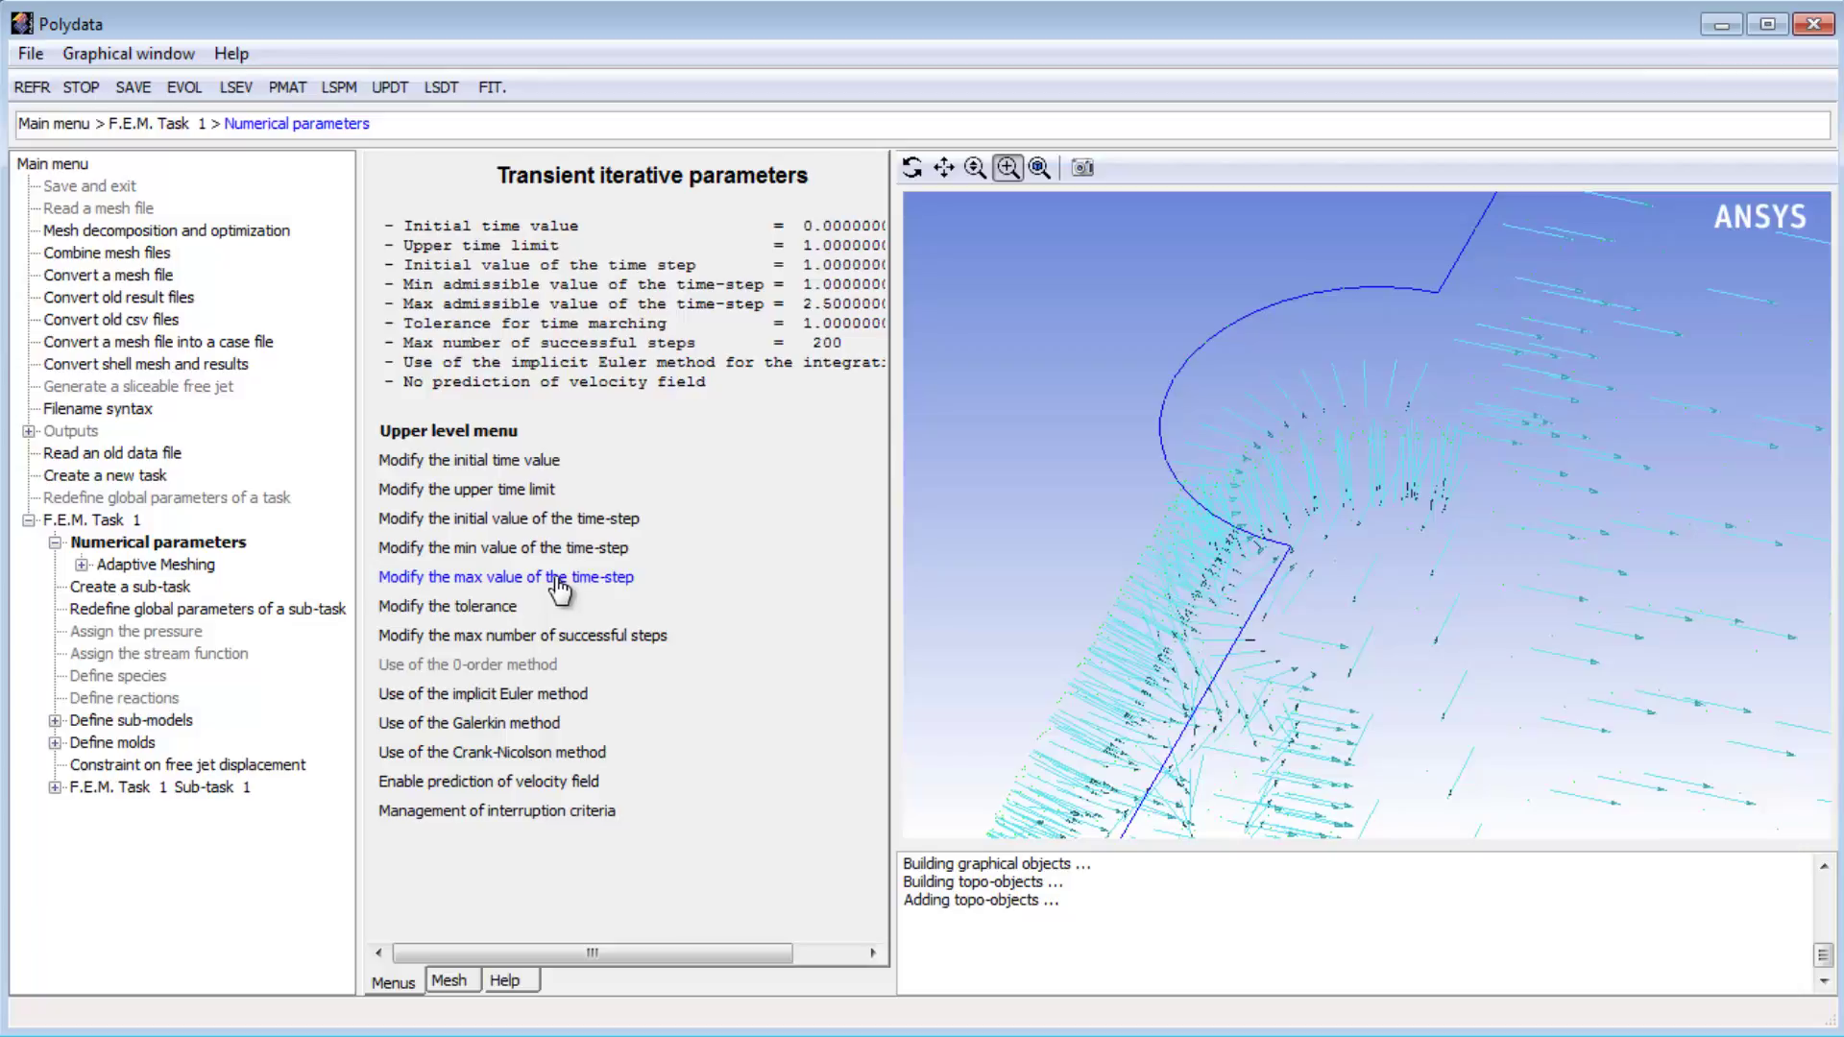
{"action": "left_click", "coordinate": [559, 589]}
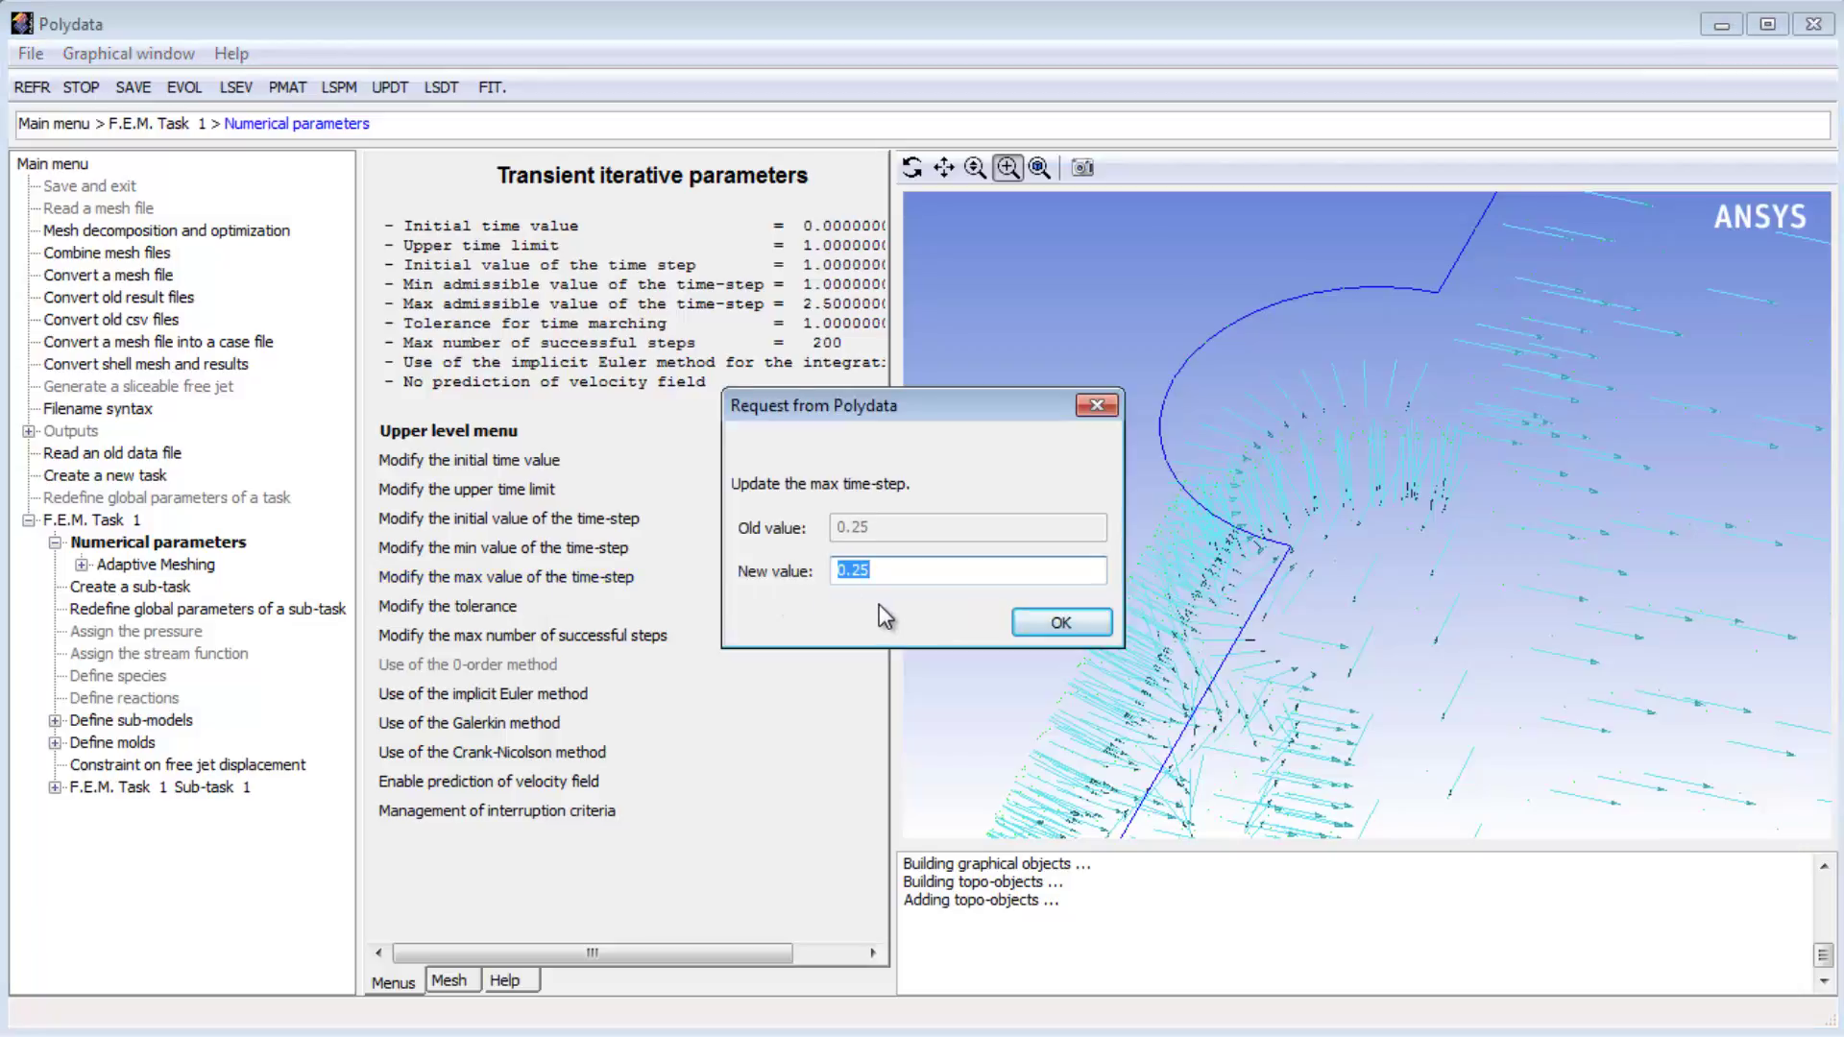
{"action": "type", "text": "0"}
{"action": "left_click", "coordinate": [1043, 621]}
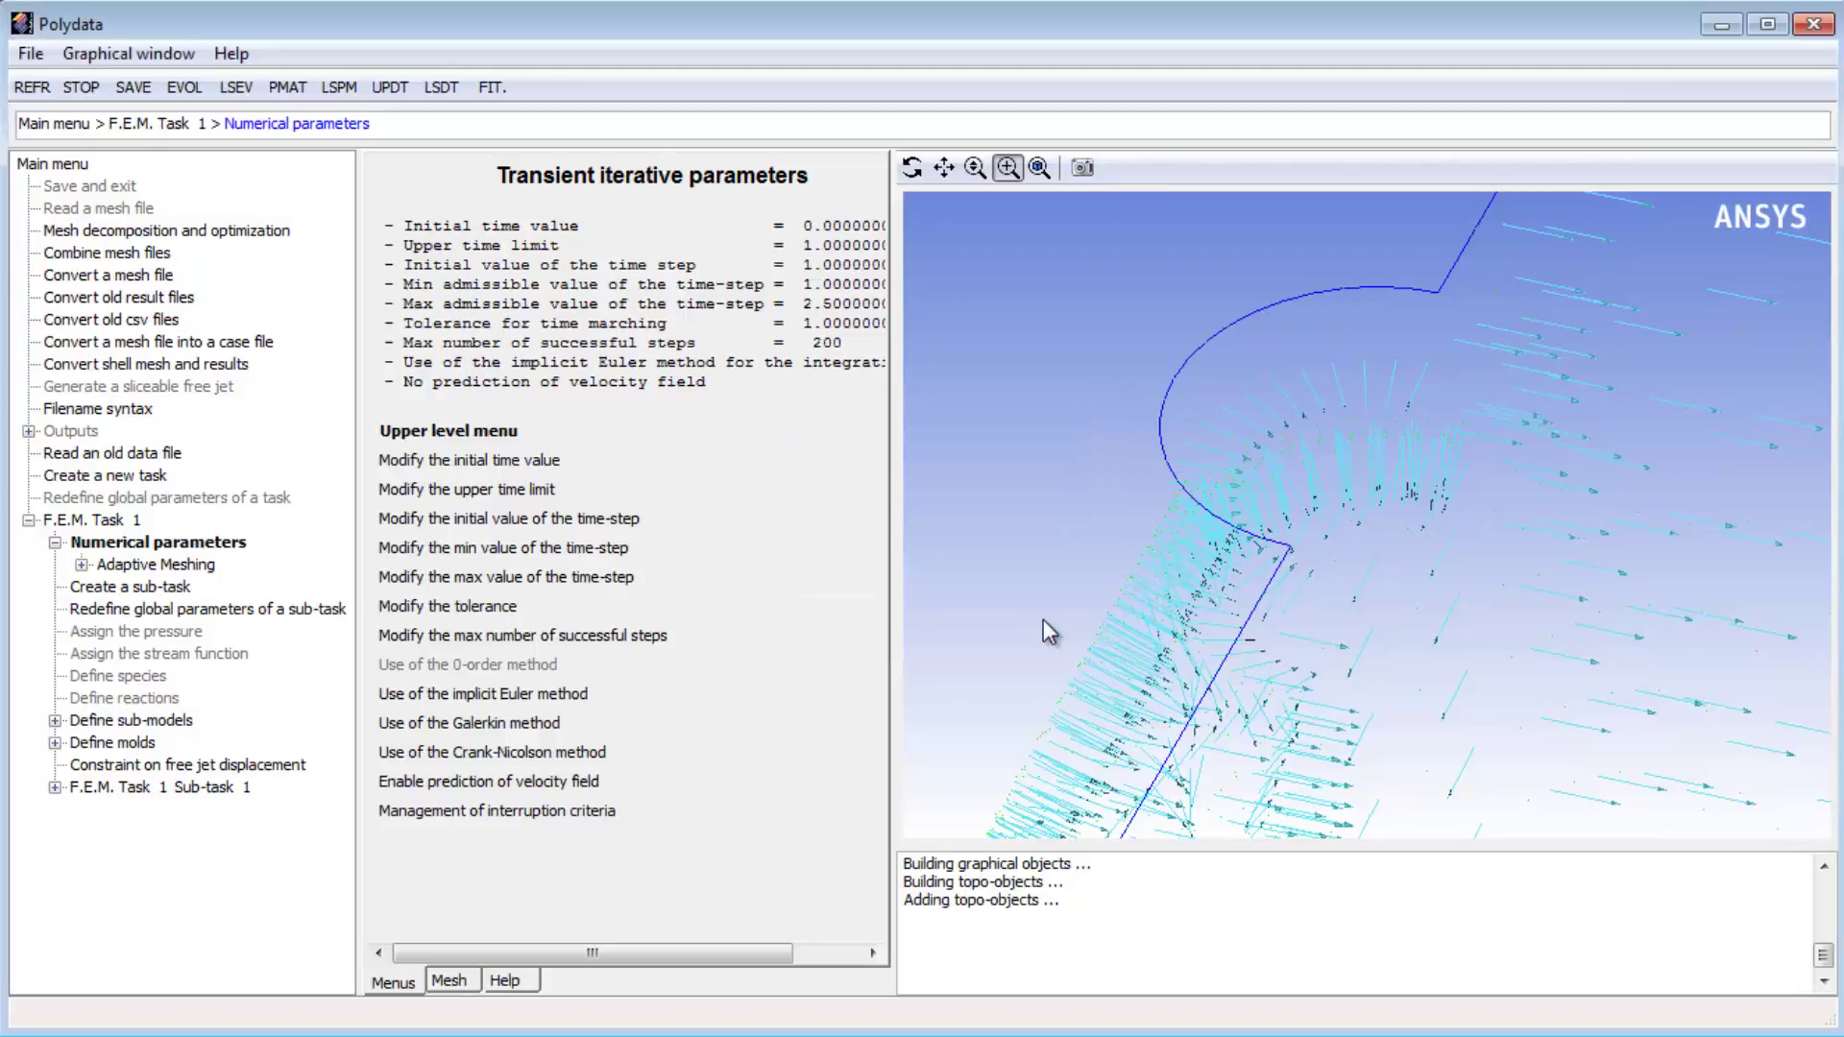
{"action": "left_click", "coordinate": [484, 432]}
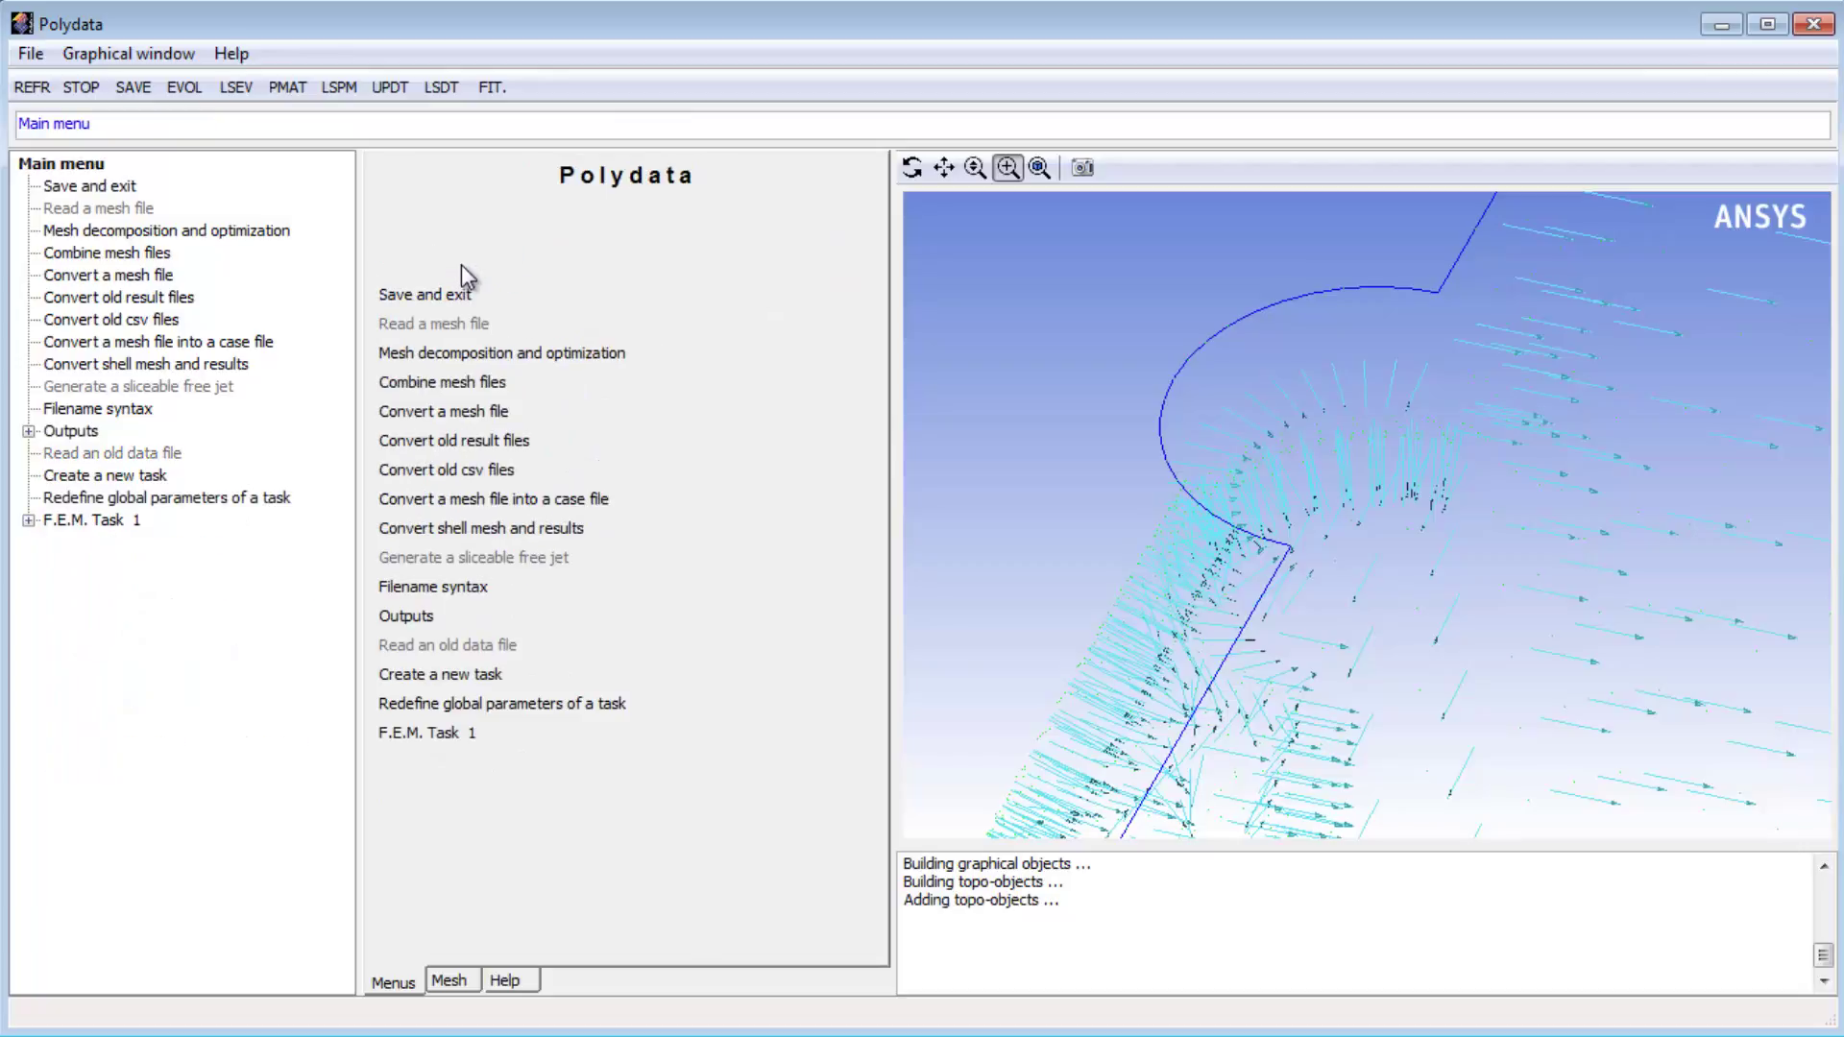
Set the CFD-Post export units to metric_mm/g/s/mA with Celsius.
{"action": "left_click", "coordinate": [406, 617]}
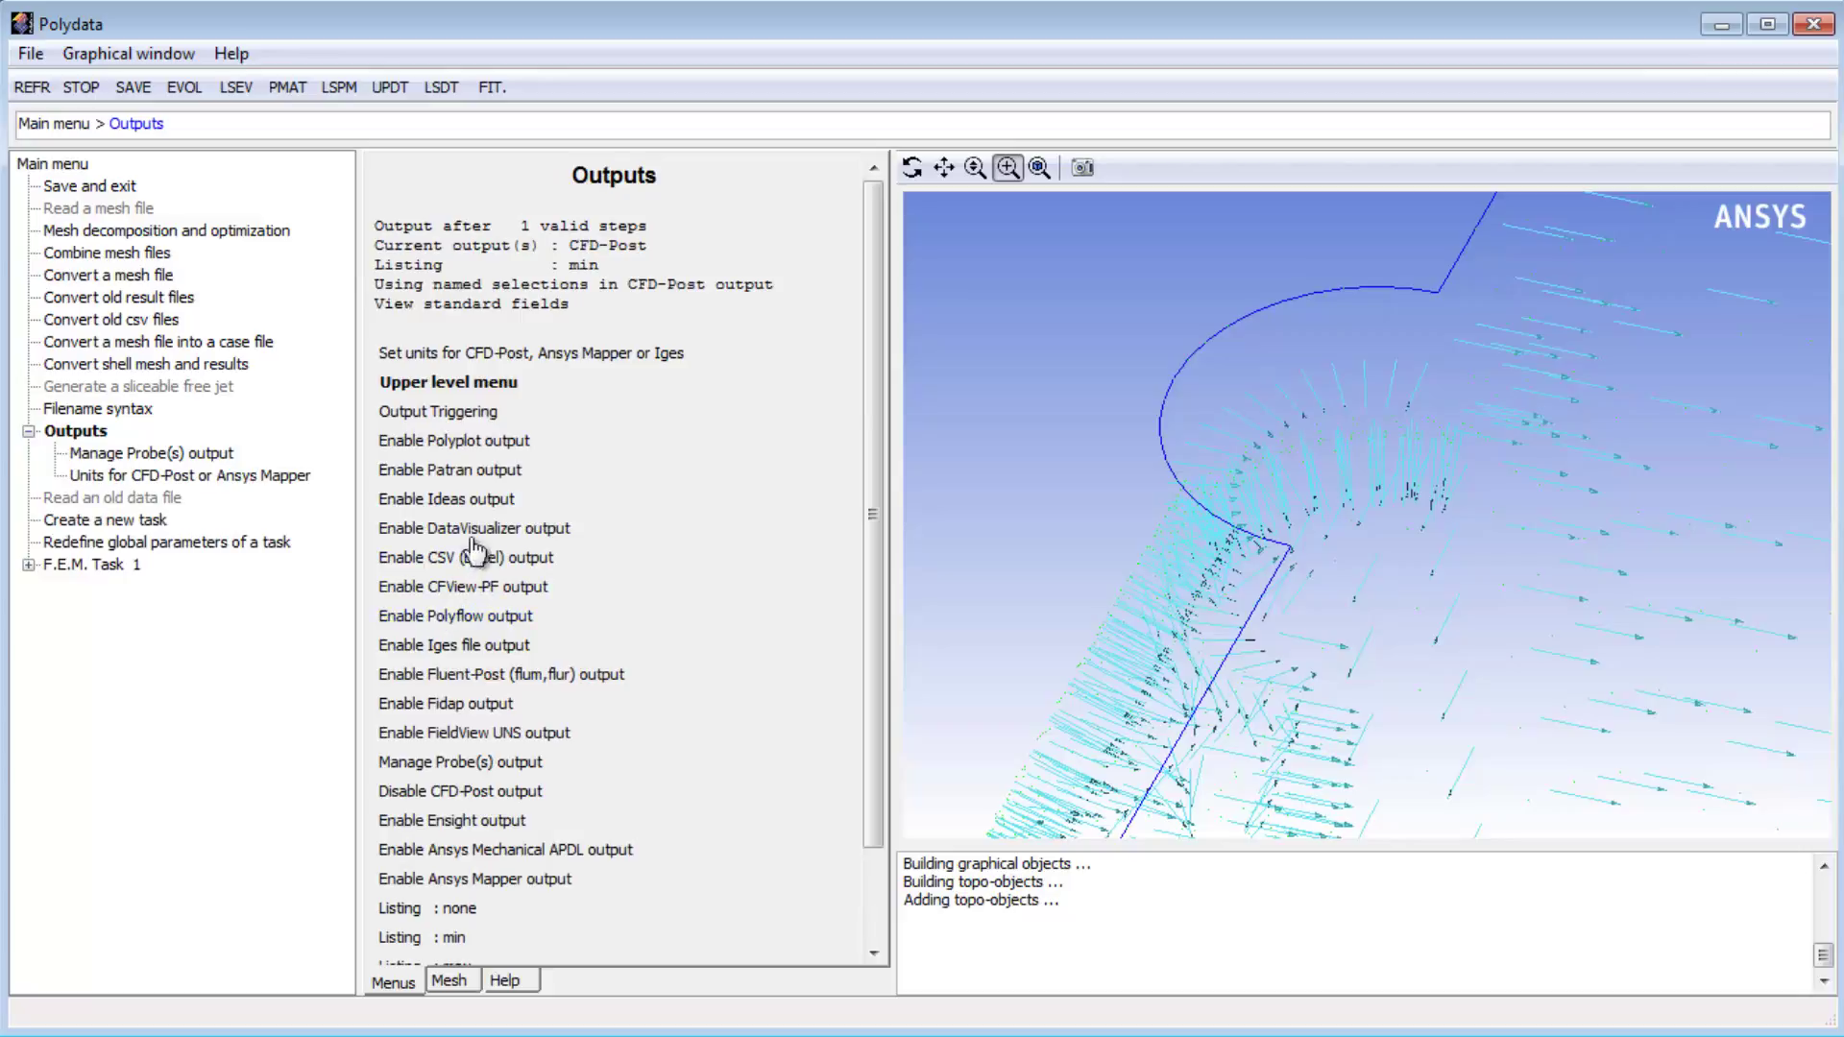
{"action": "left_click", "coordinate": [507, 367]}
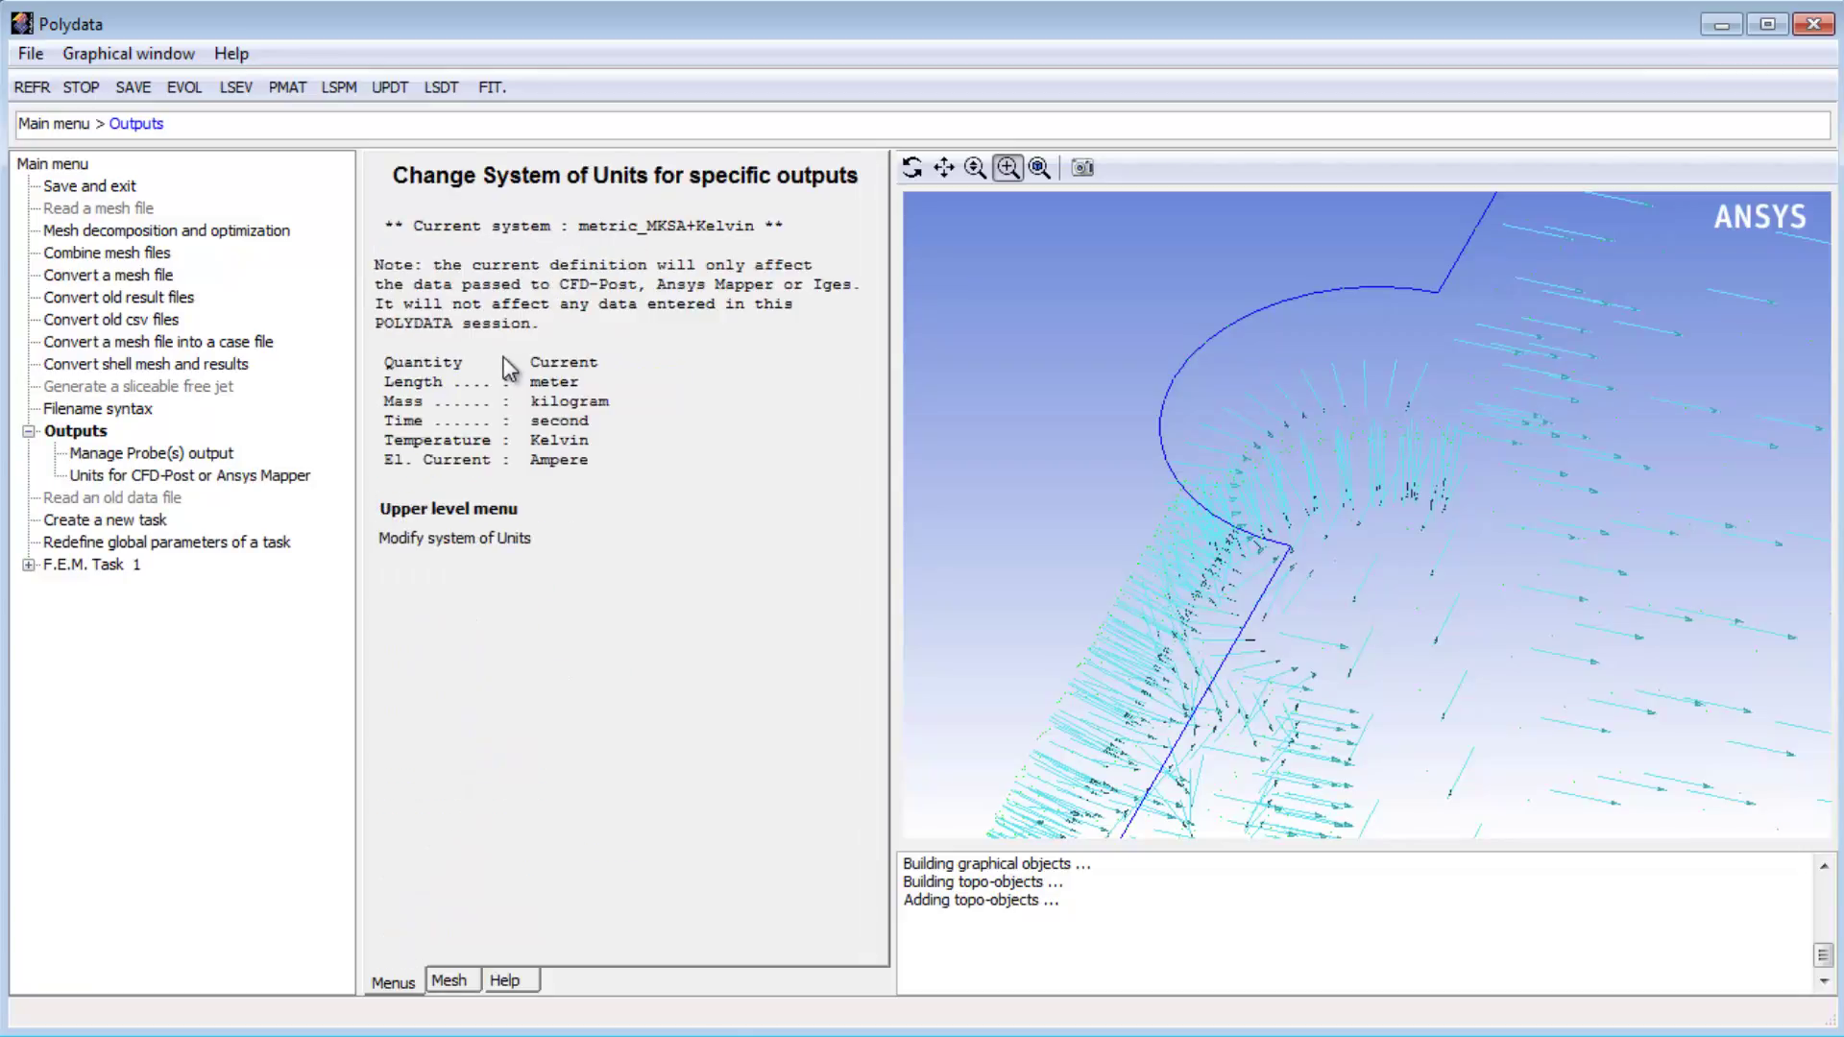
{"action": "left_click", "coordinate": [458, 545]}
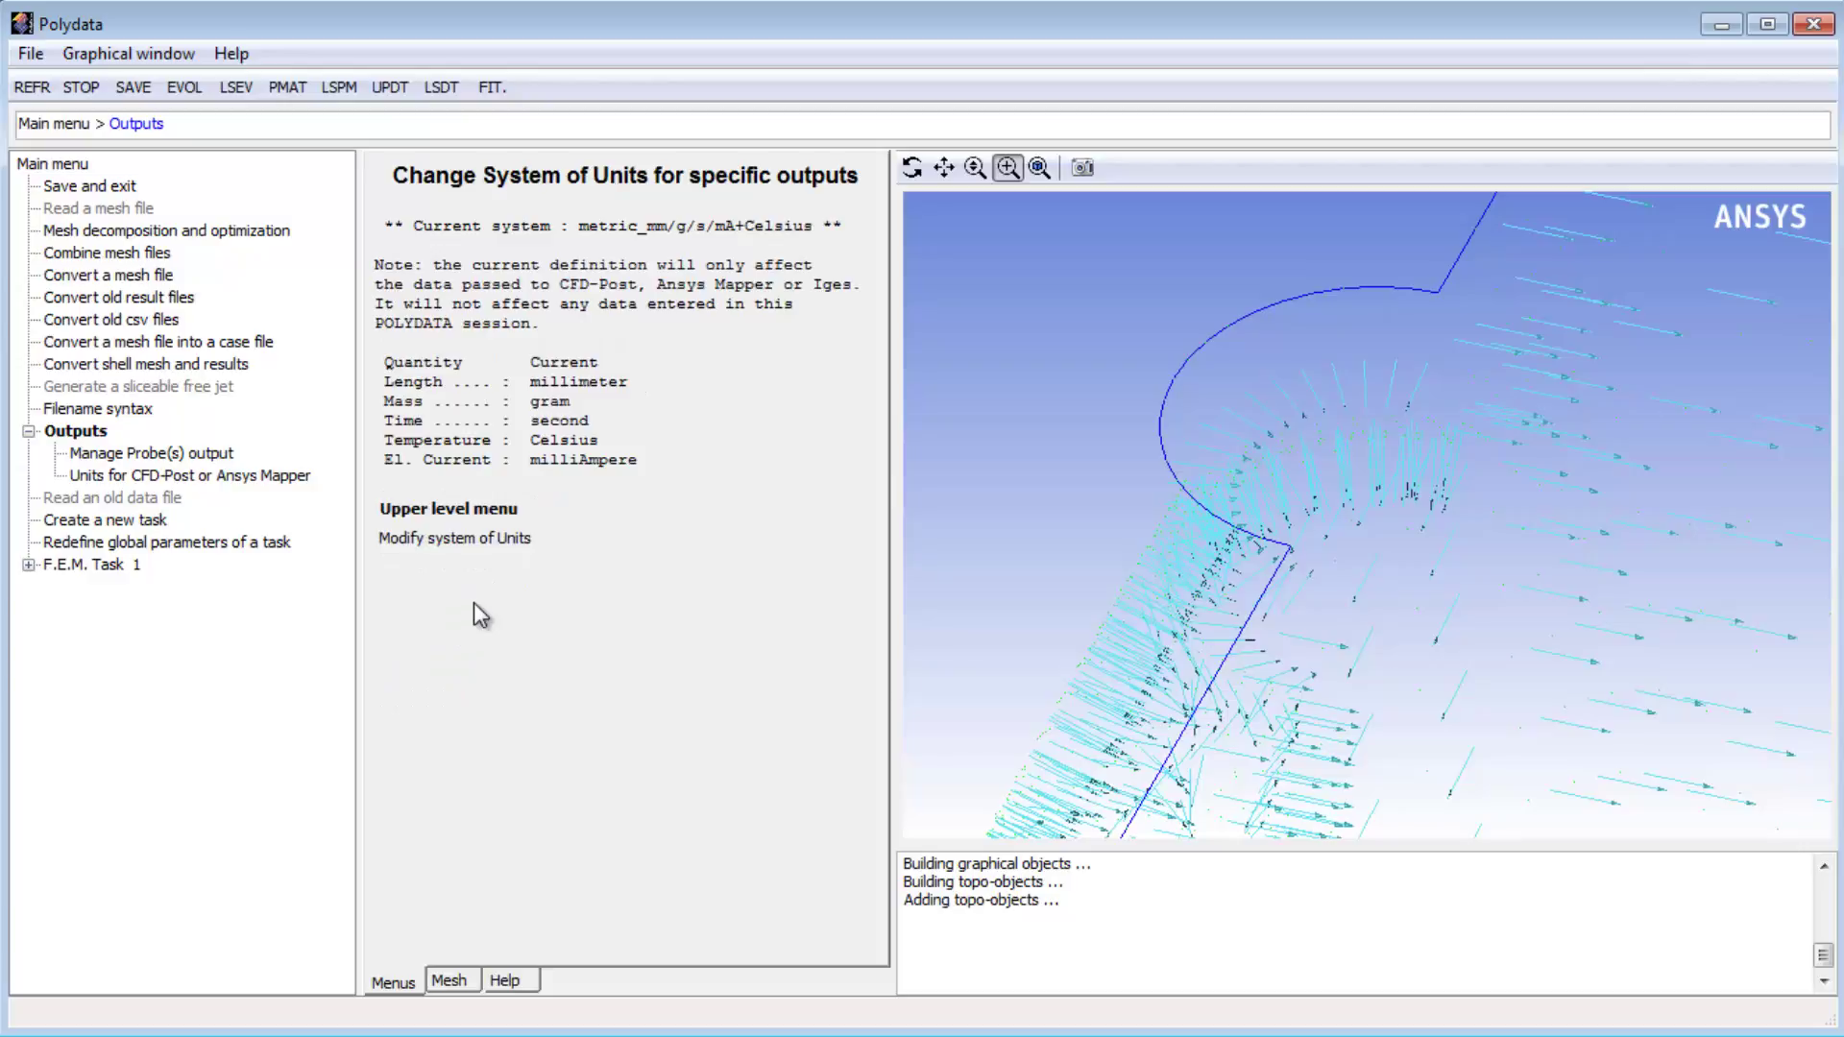
{"action": "left_click", "coordinate": [473, 514]}
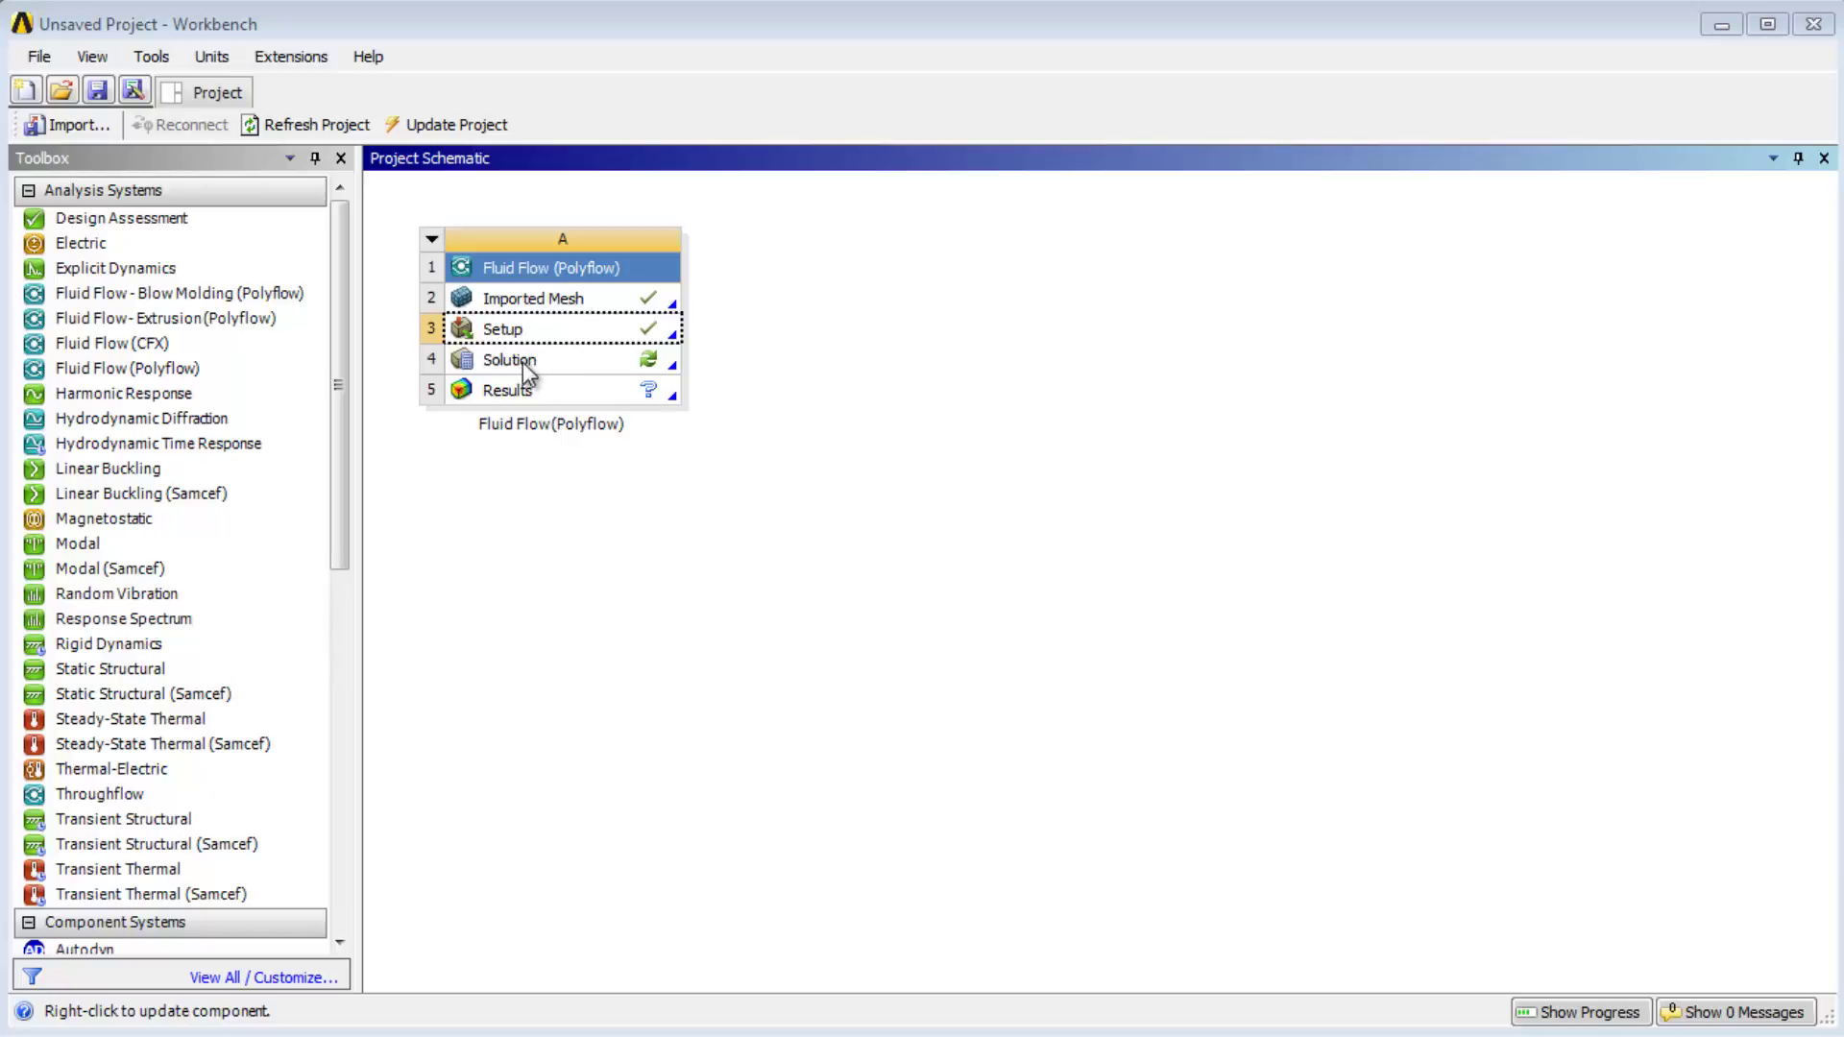
Select the Solution cell of the Fluid Flow (Polyflow) system to reach its animation.
{"action": "left_click", "coordinate": [522, 362]}
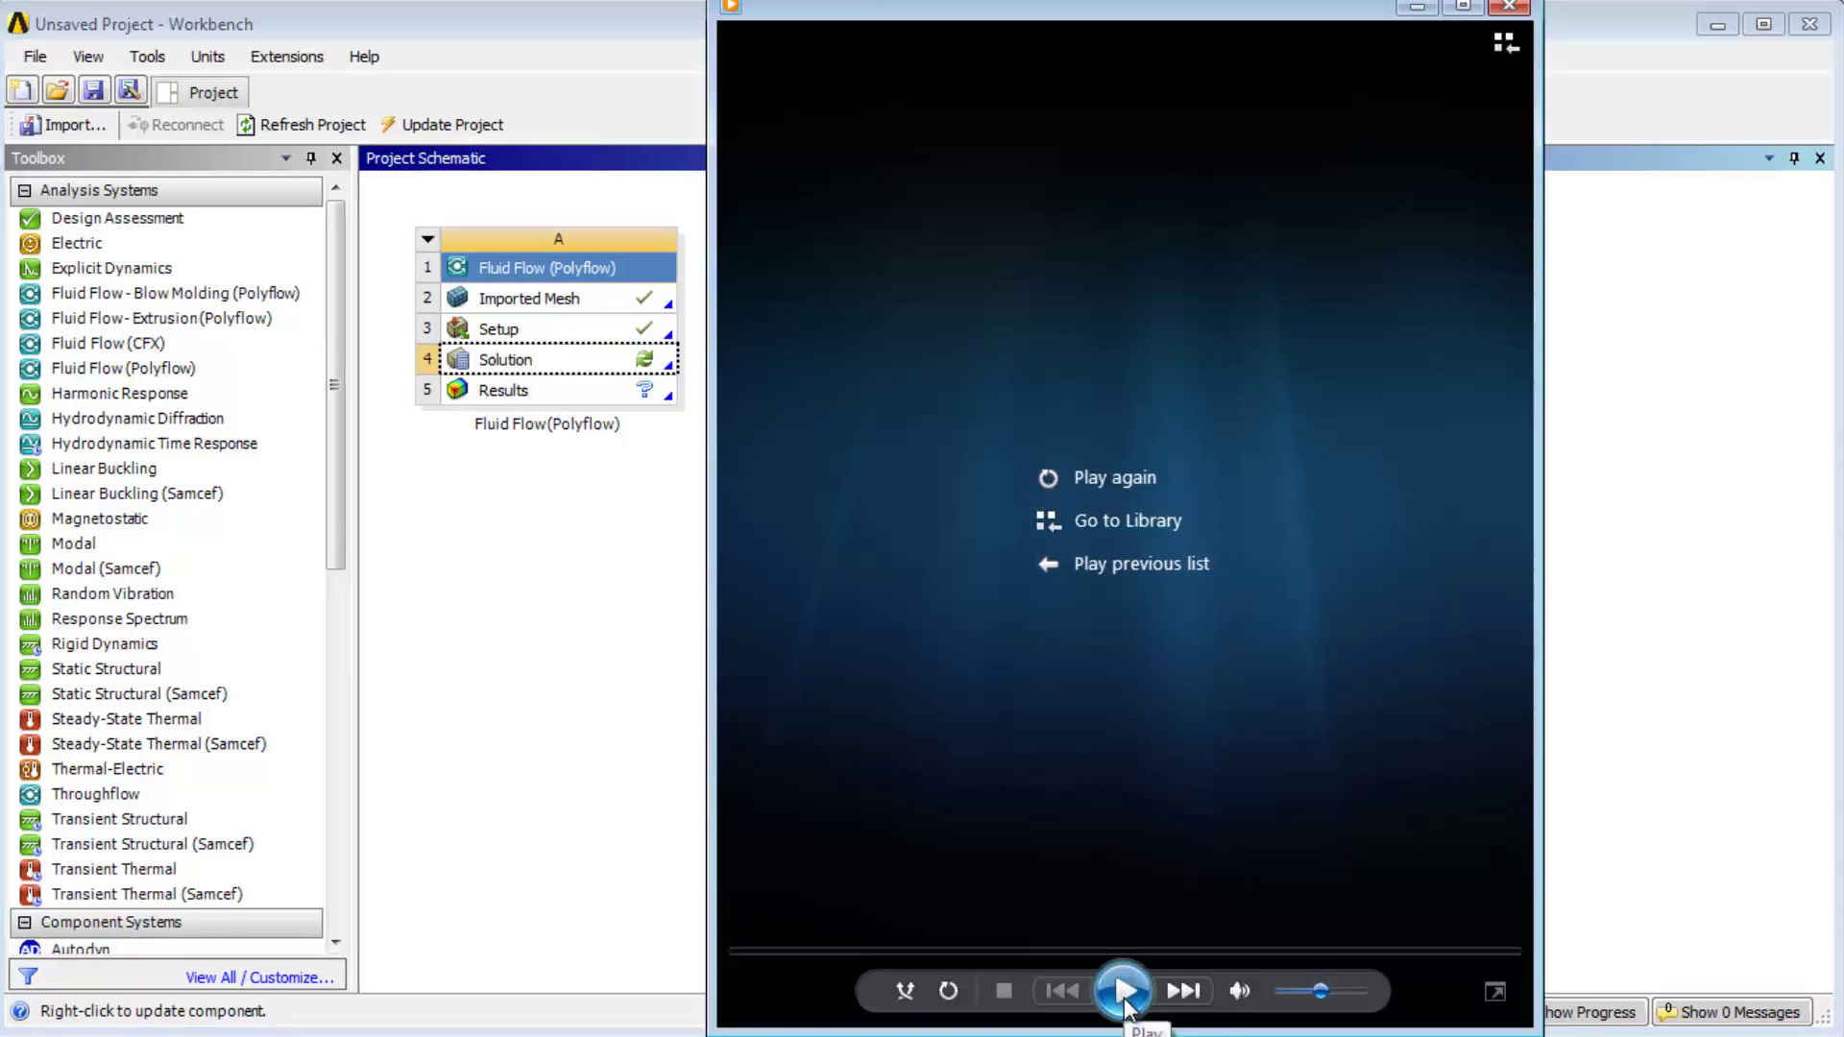
Play the Instanet_thickness animation of the parison inflating in Windows Media Player.
{"action": "left_click", "coordinate": [1123, 993]}
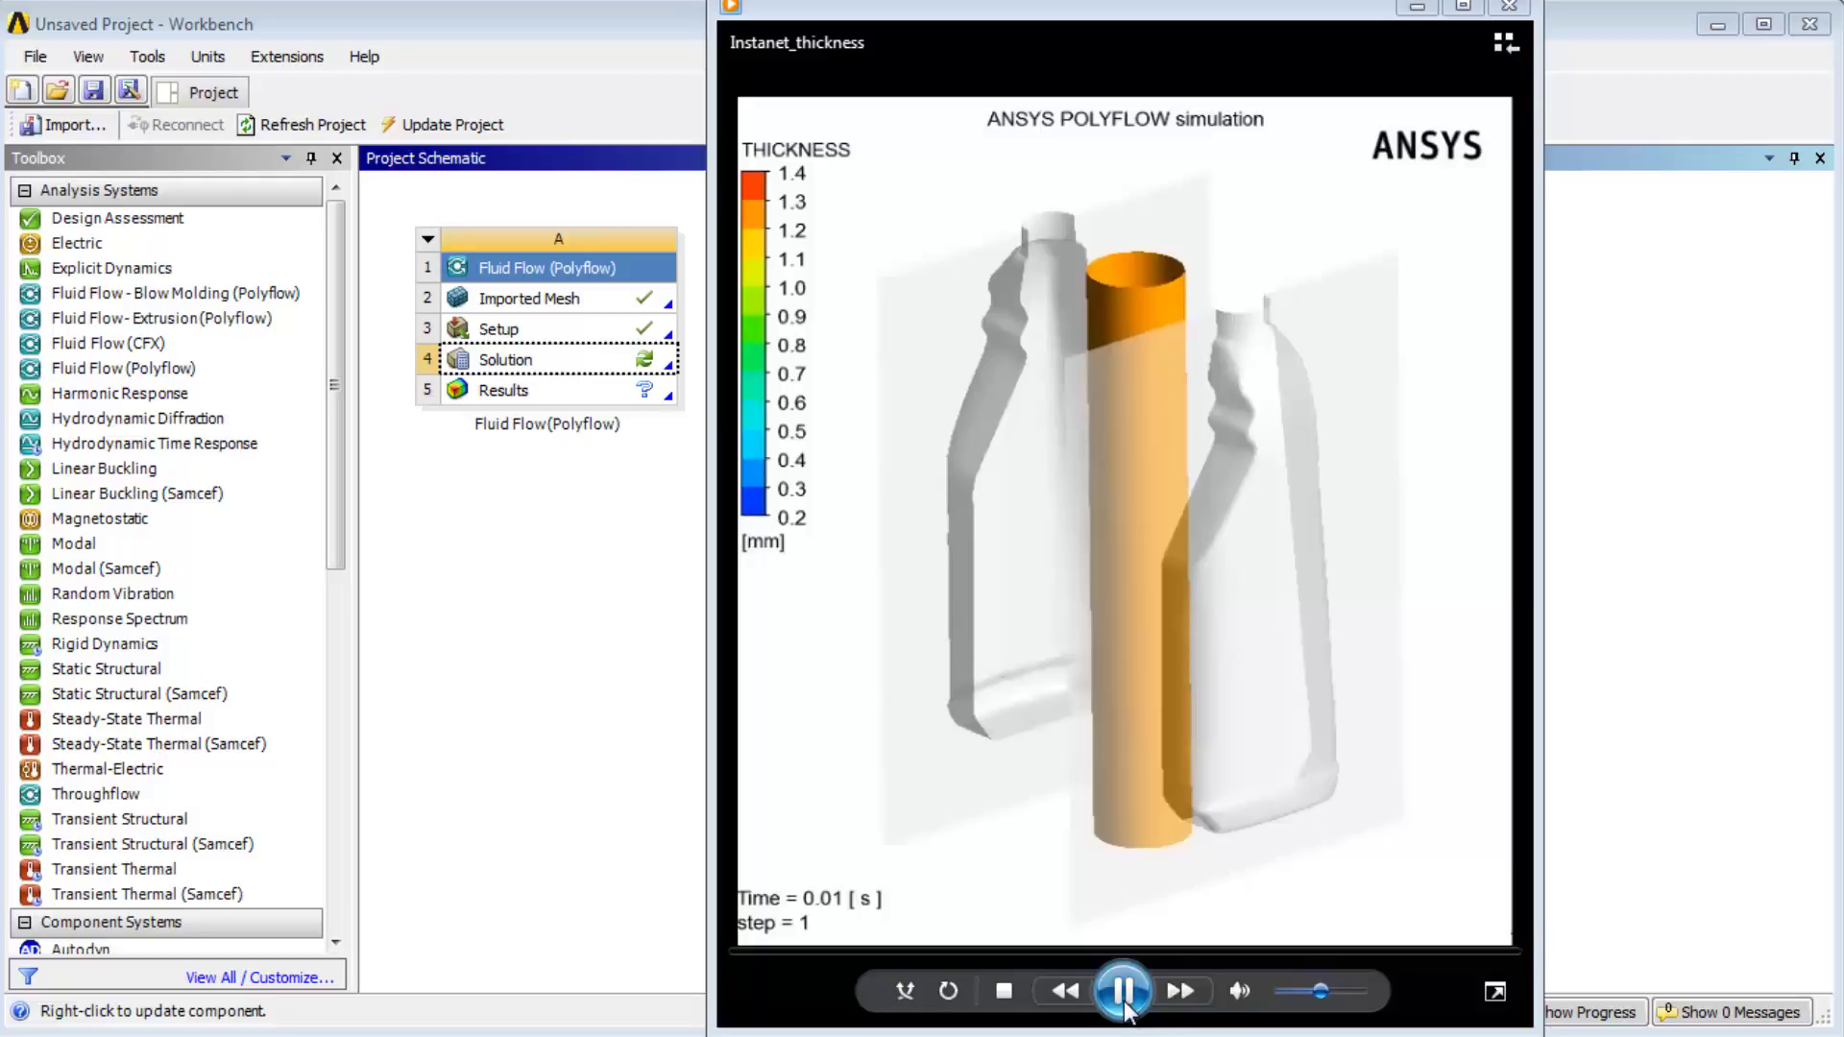